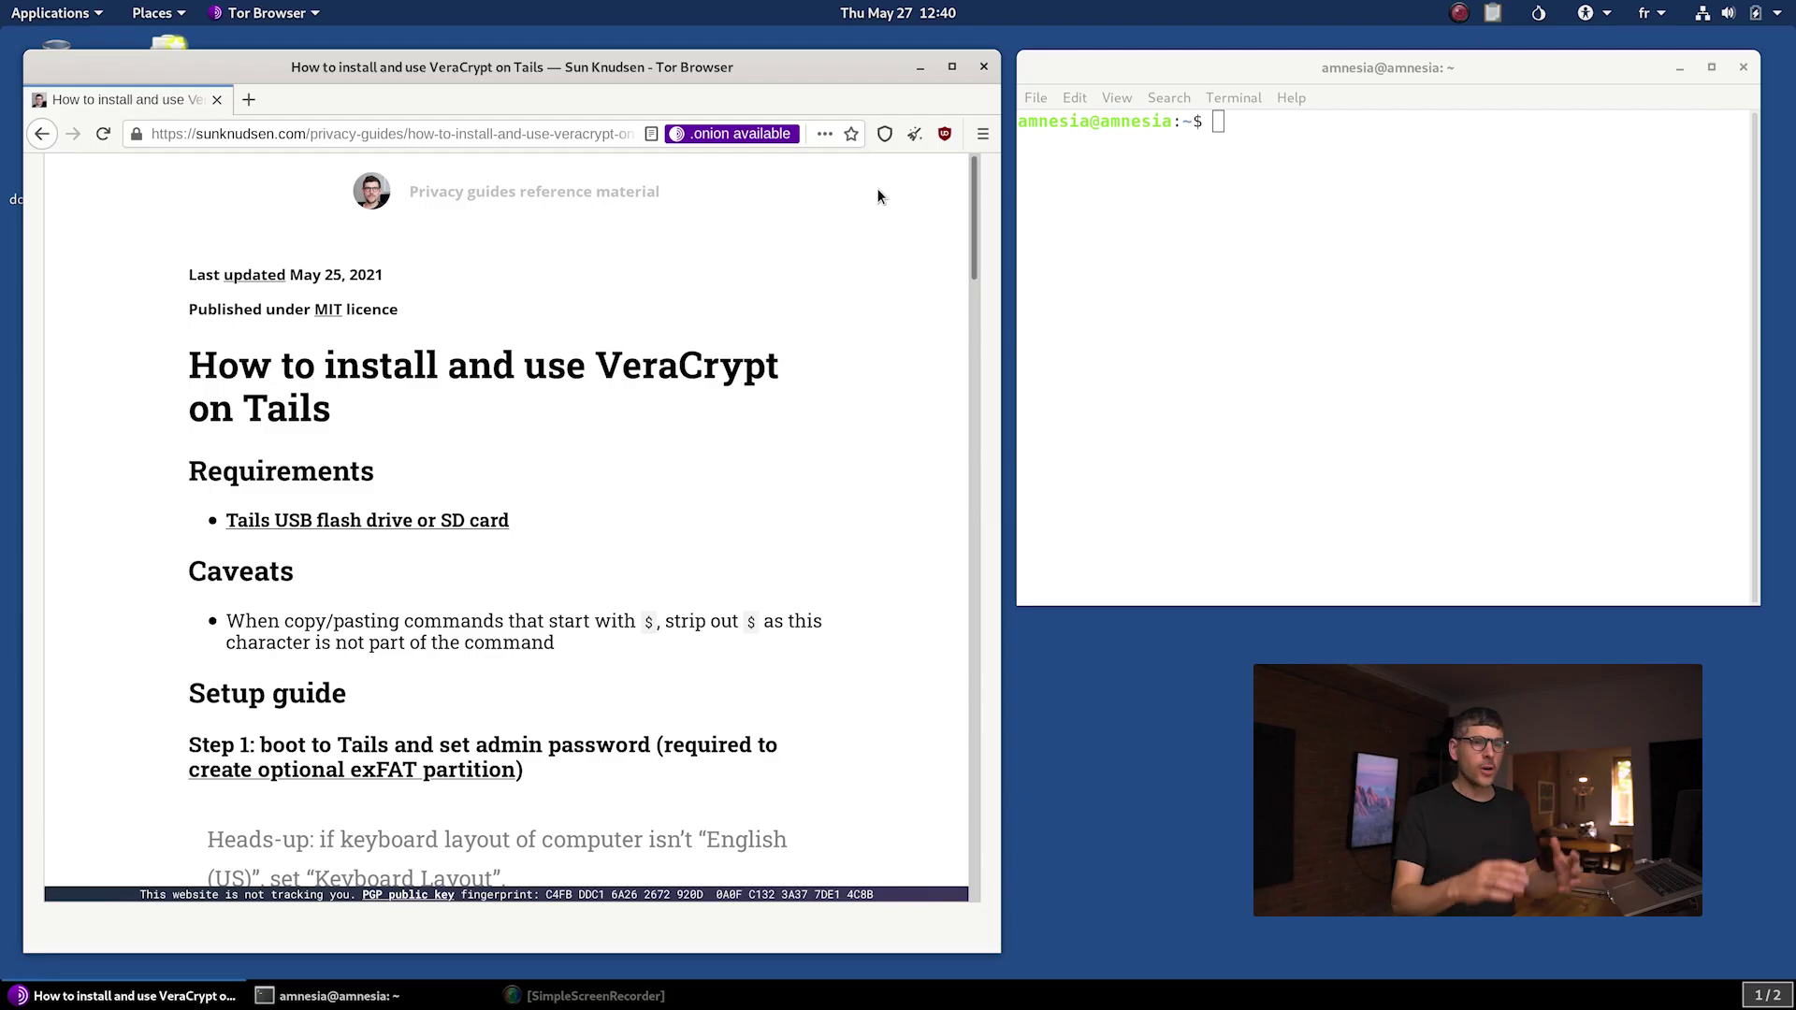
# Scroll the guide to Steps 2–4, then launch Disks from Applications > Utilities
pyautogui.click(52, 12)
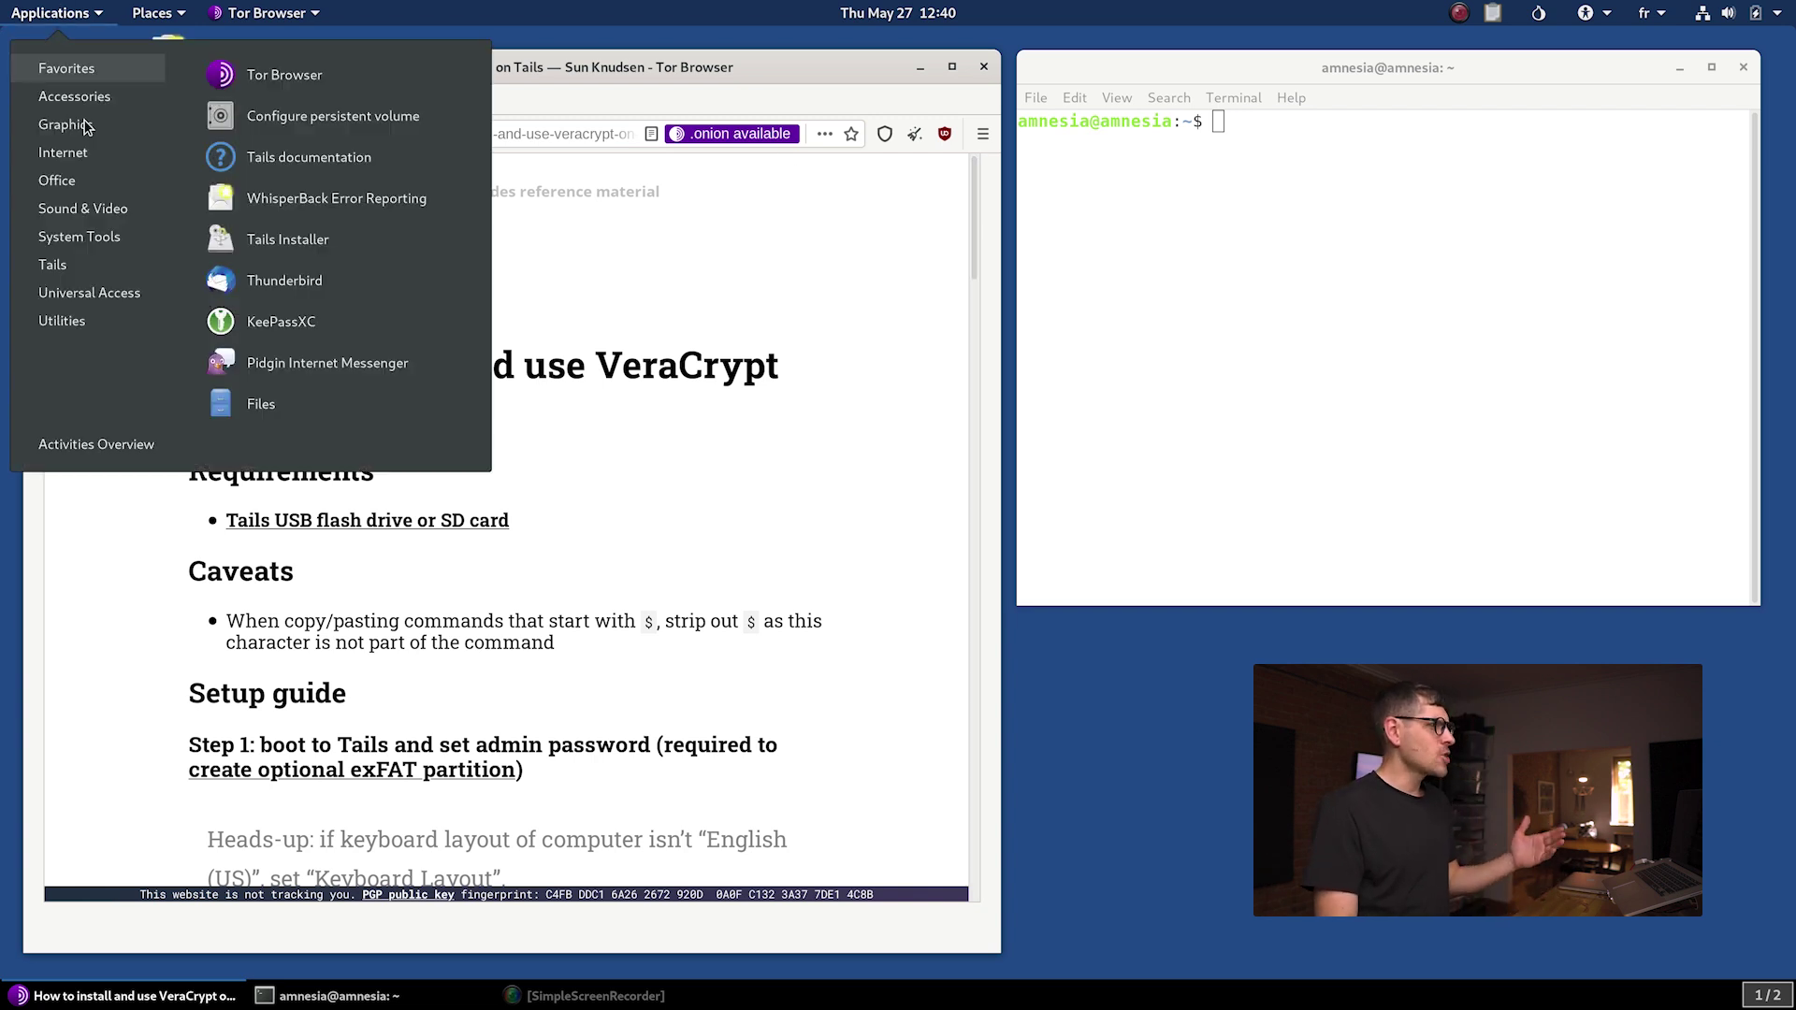
pyautogui.moveTo(66, 321)
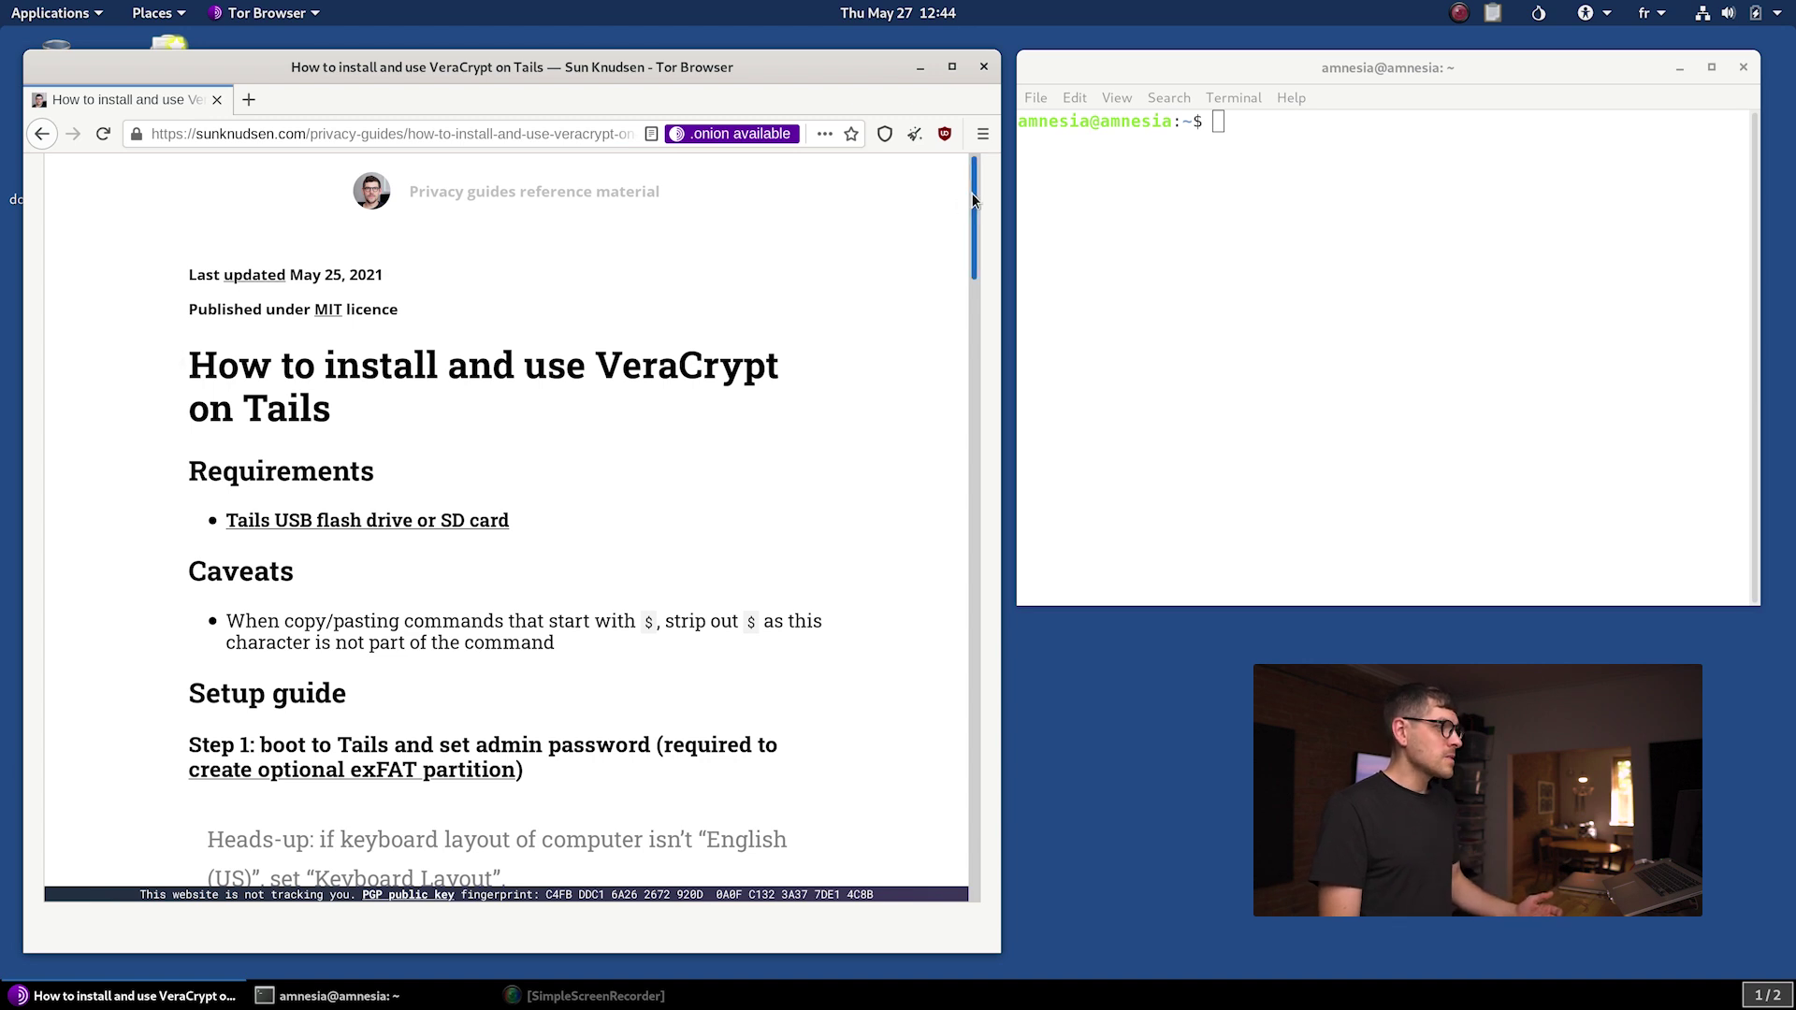
pyautogui.moveTo(972, 198); pyautogui.dragTo(972, 276)
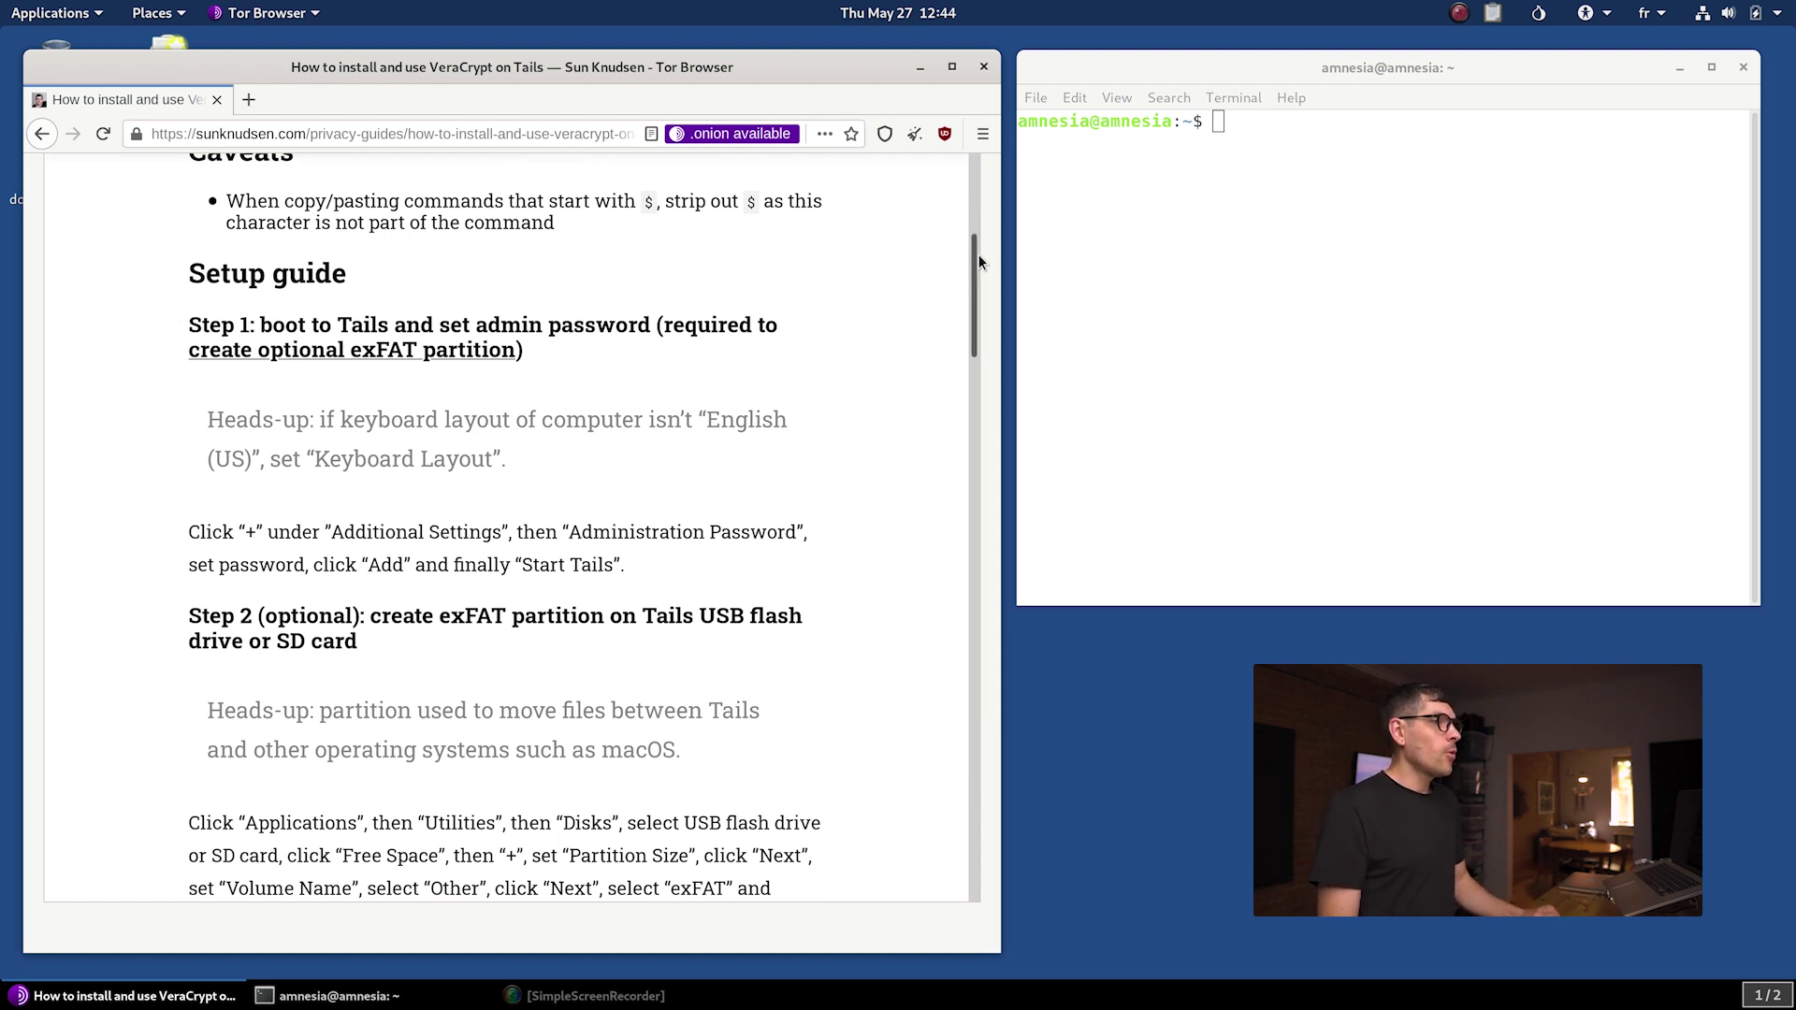
pyautogui.moveTo(978, 255); pyautogui.dragTo(975, 320)
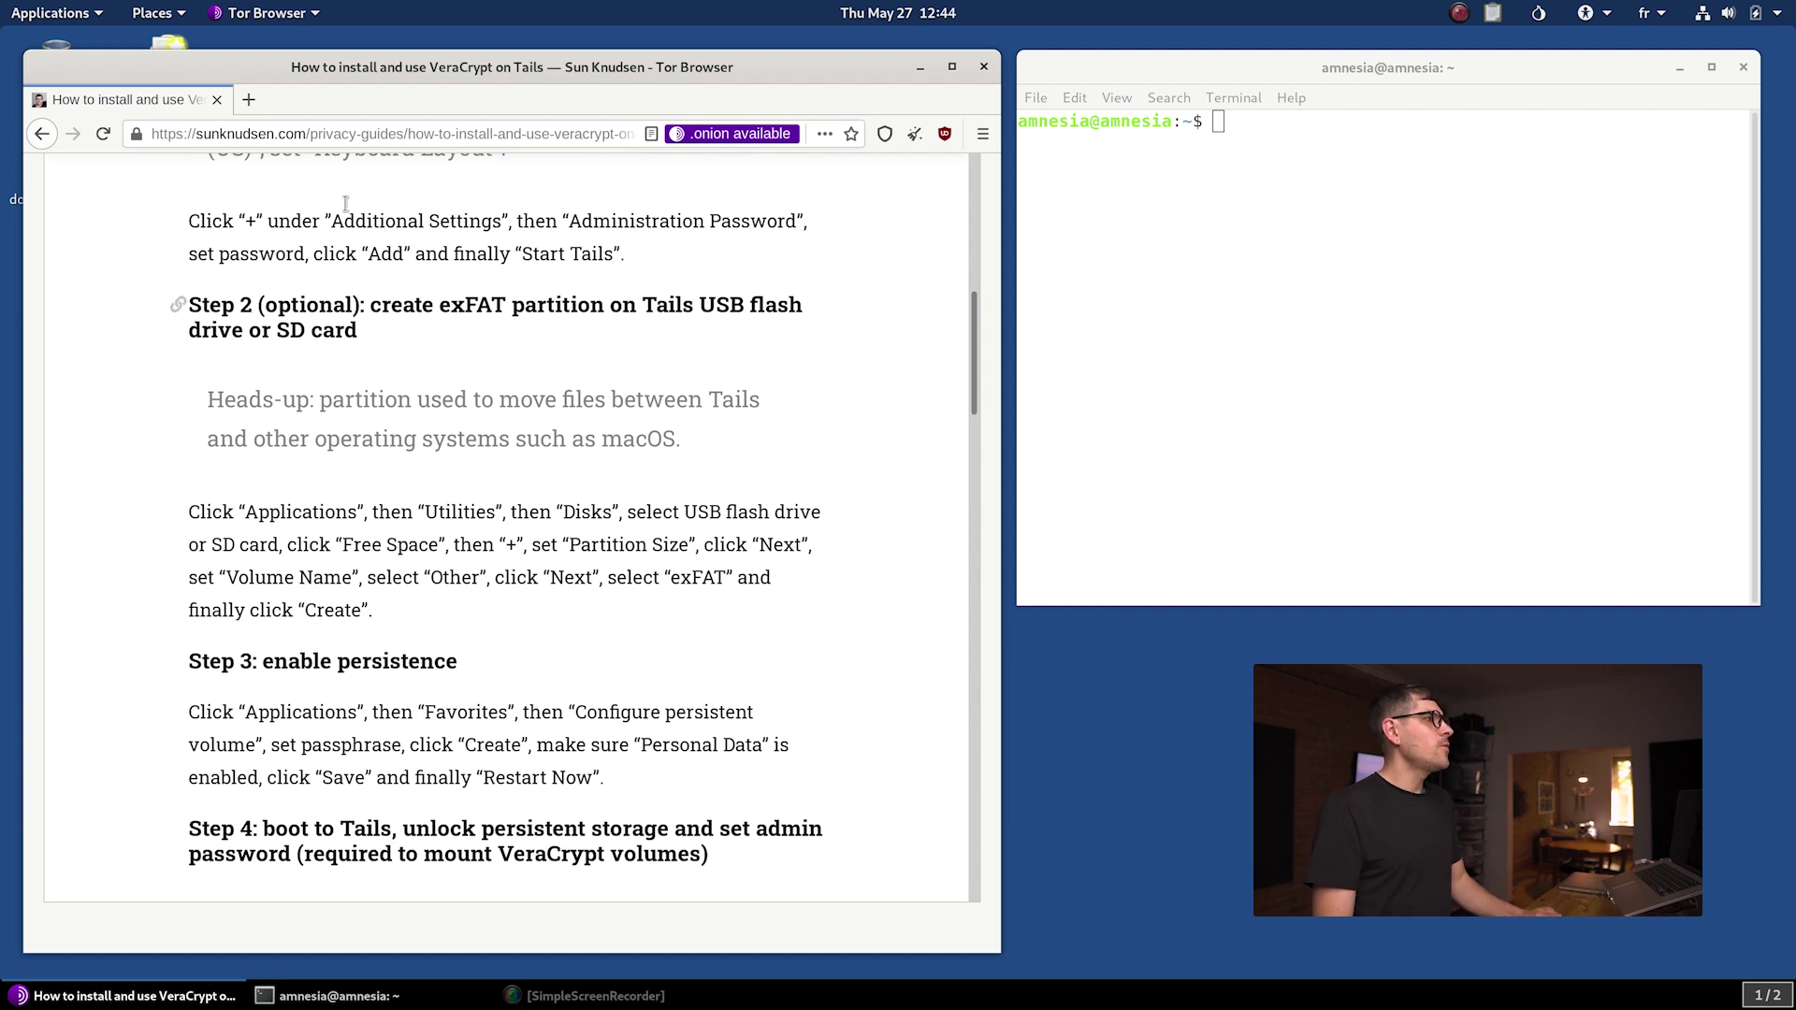
pyautogui.click(54, 12)
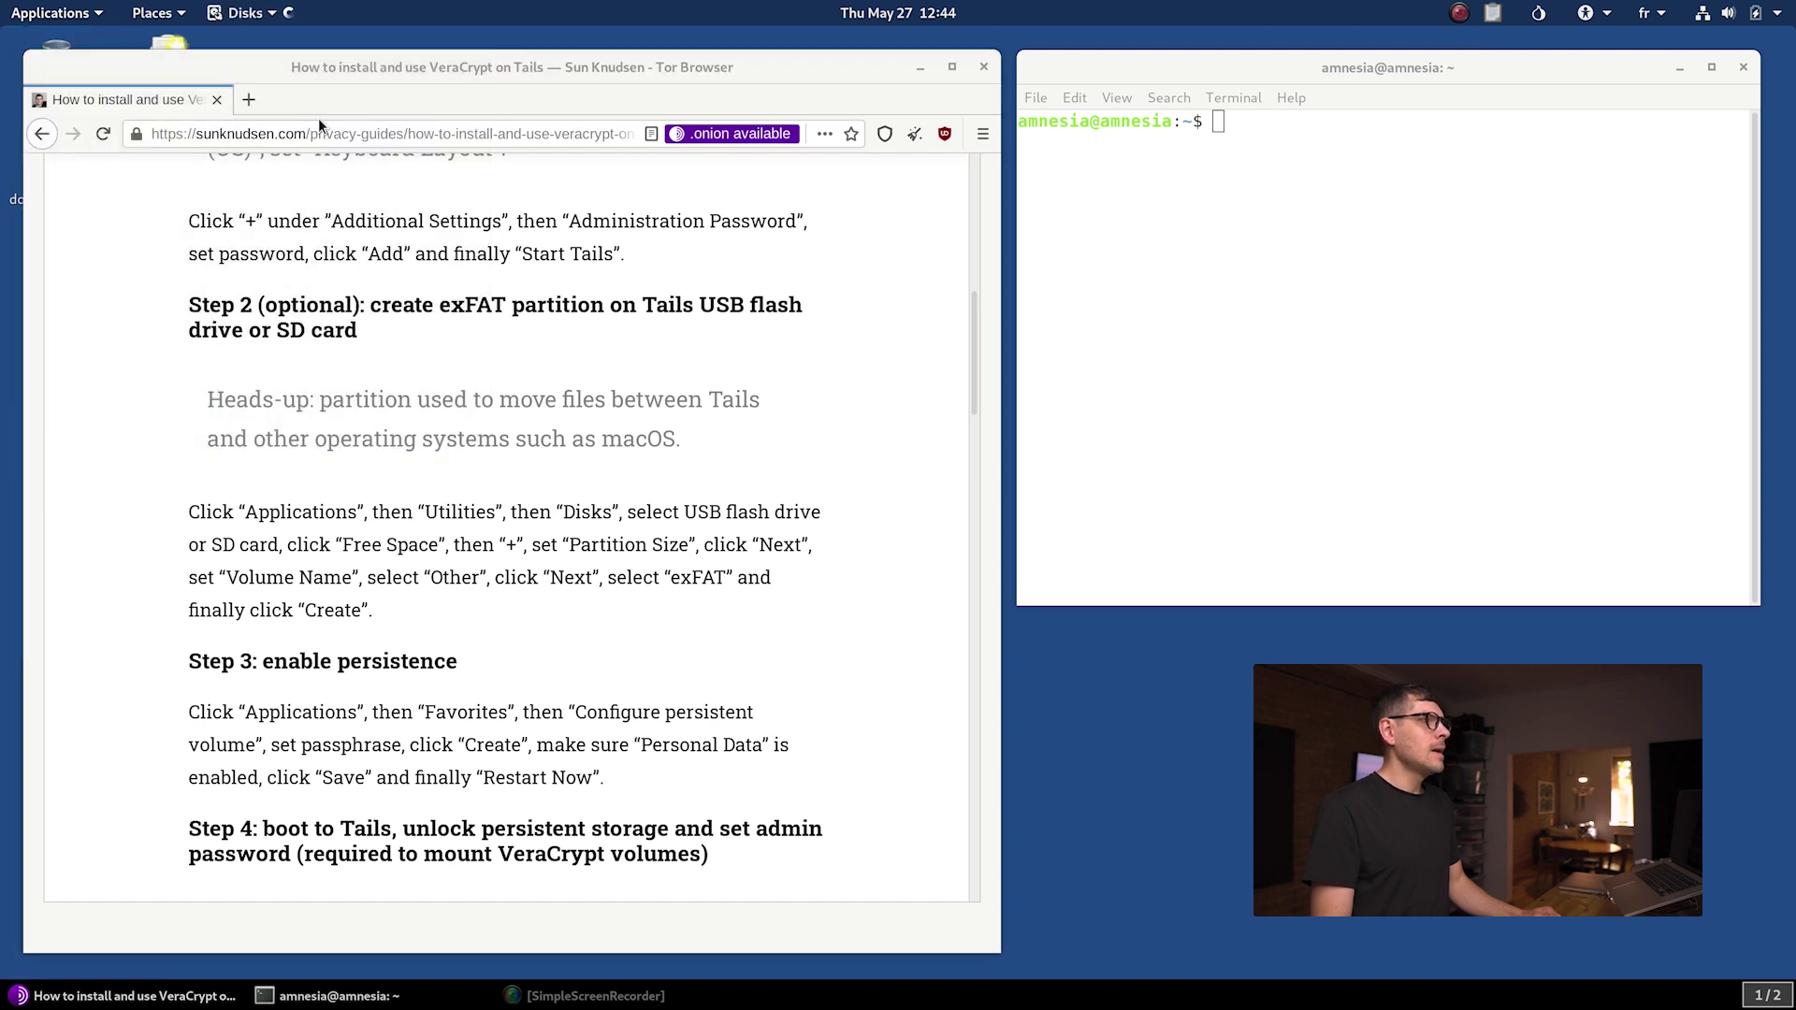
pyautogui.click(318, 118)
# Create a 16.0 GB partition in the 32 GB drive's 23 GB free space, leaving 7.5 GB free
pyautogui.click(539, 256)
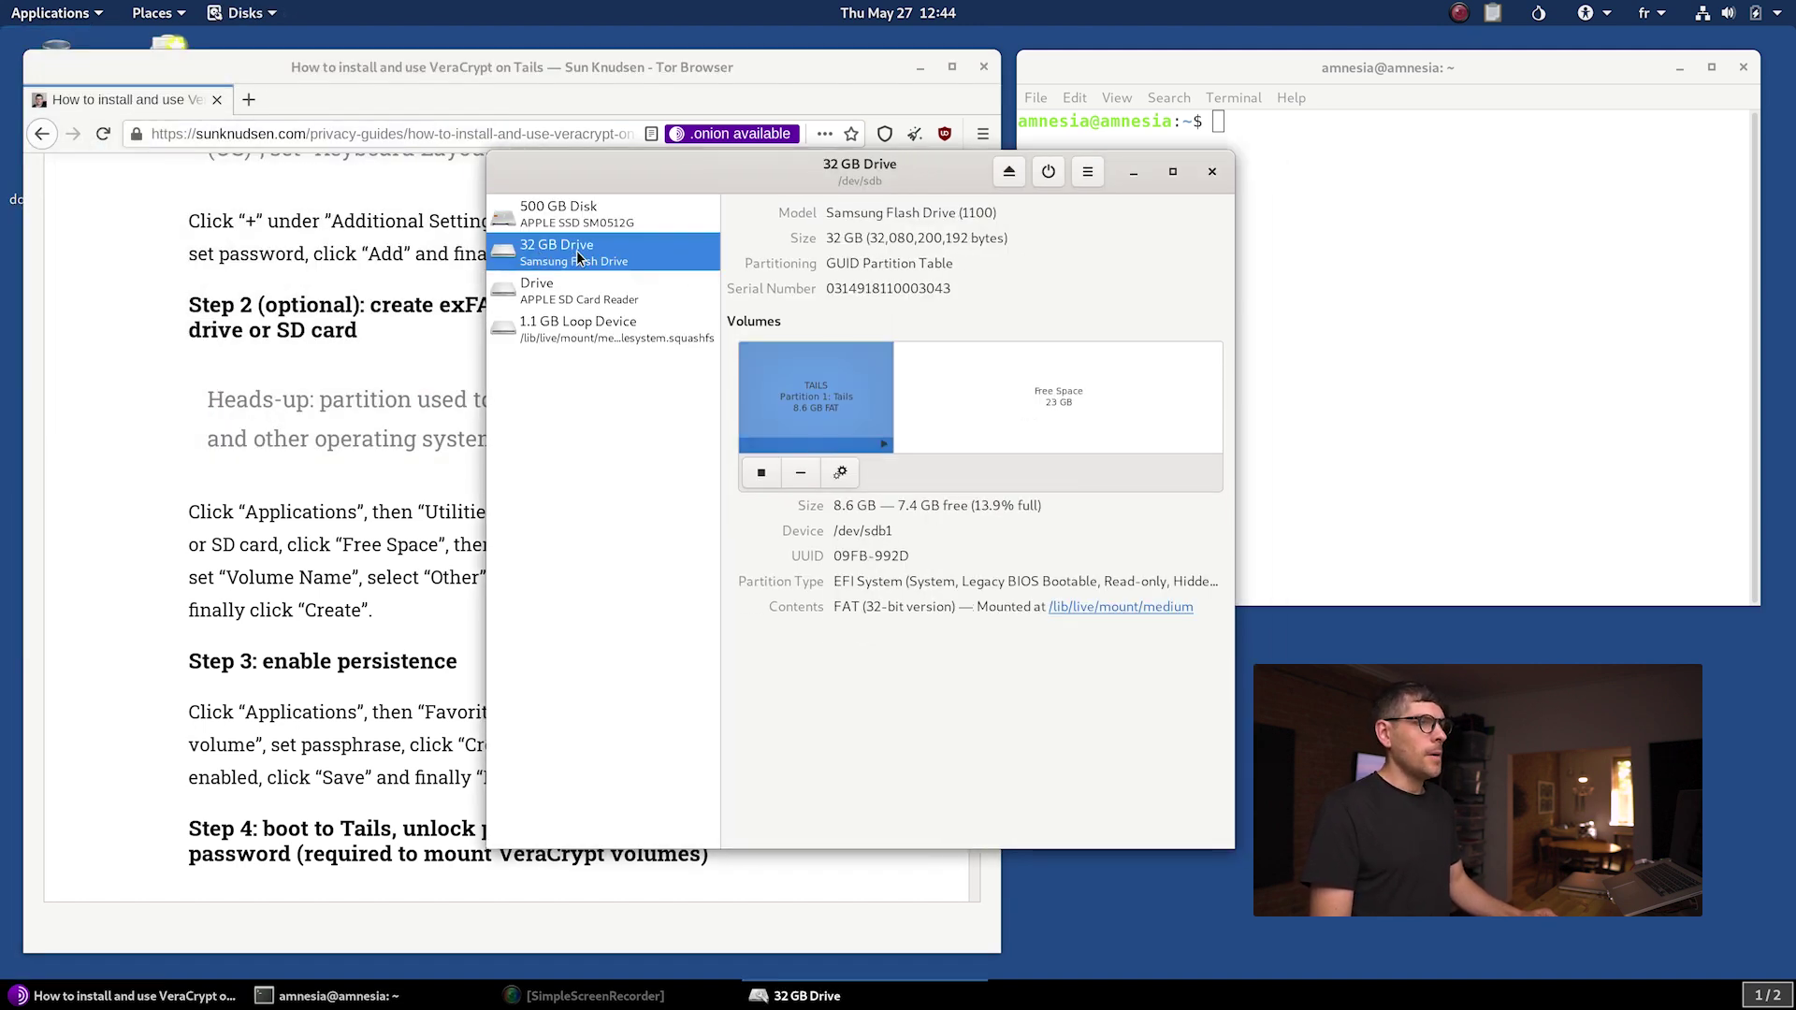
pyautogui.click(1029, 379)
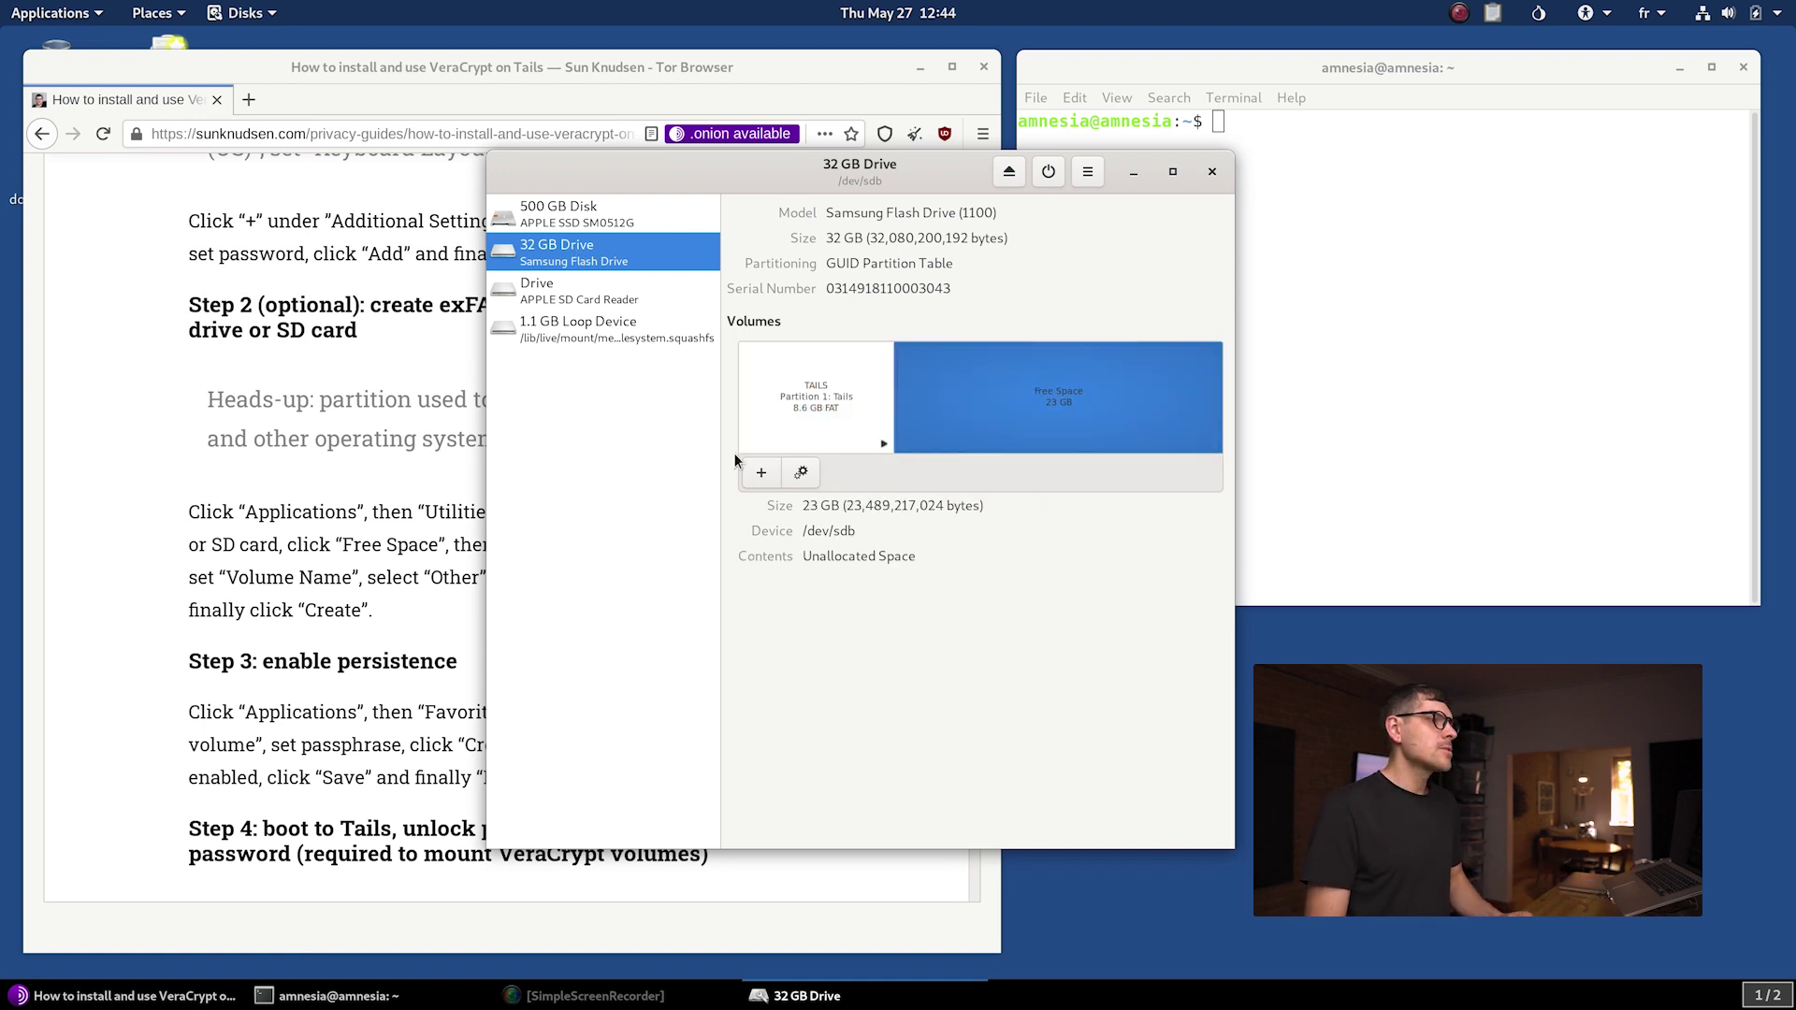
pyautogui.click(760, 472)
pyautogui.doubleClick(855, 440)
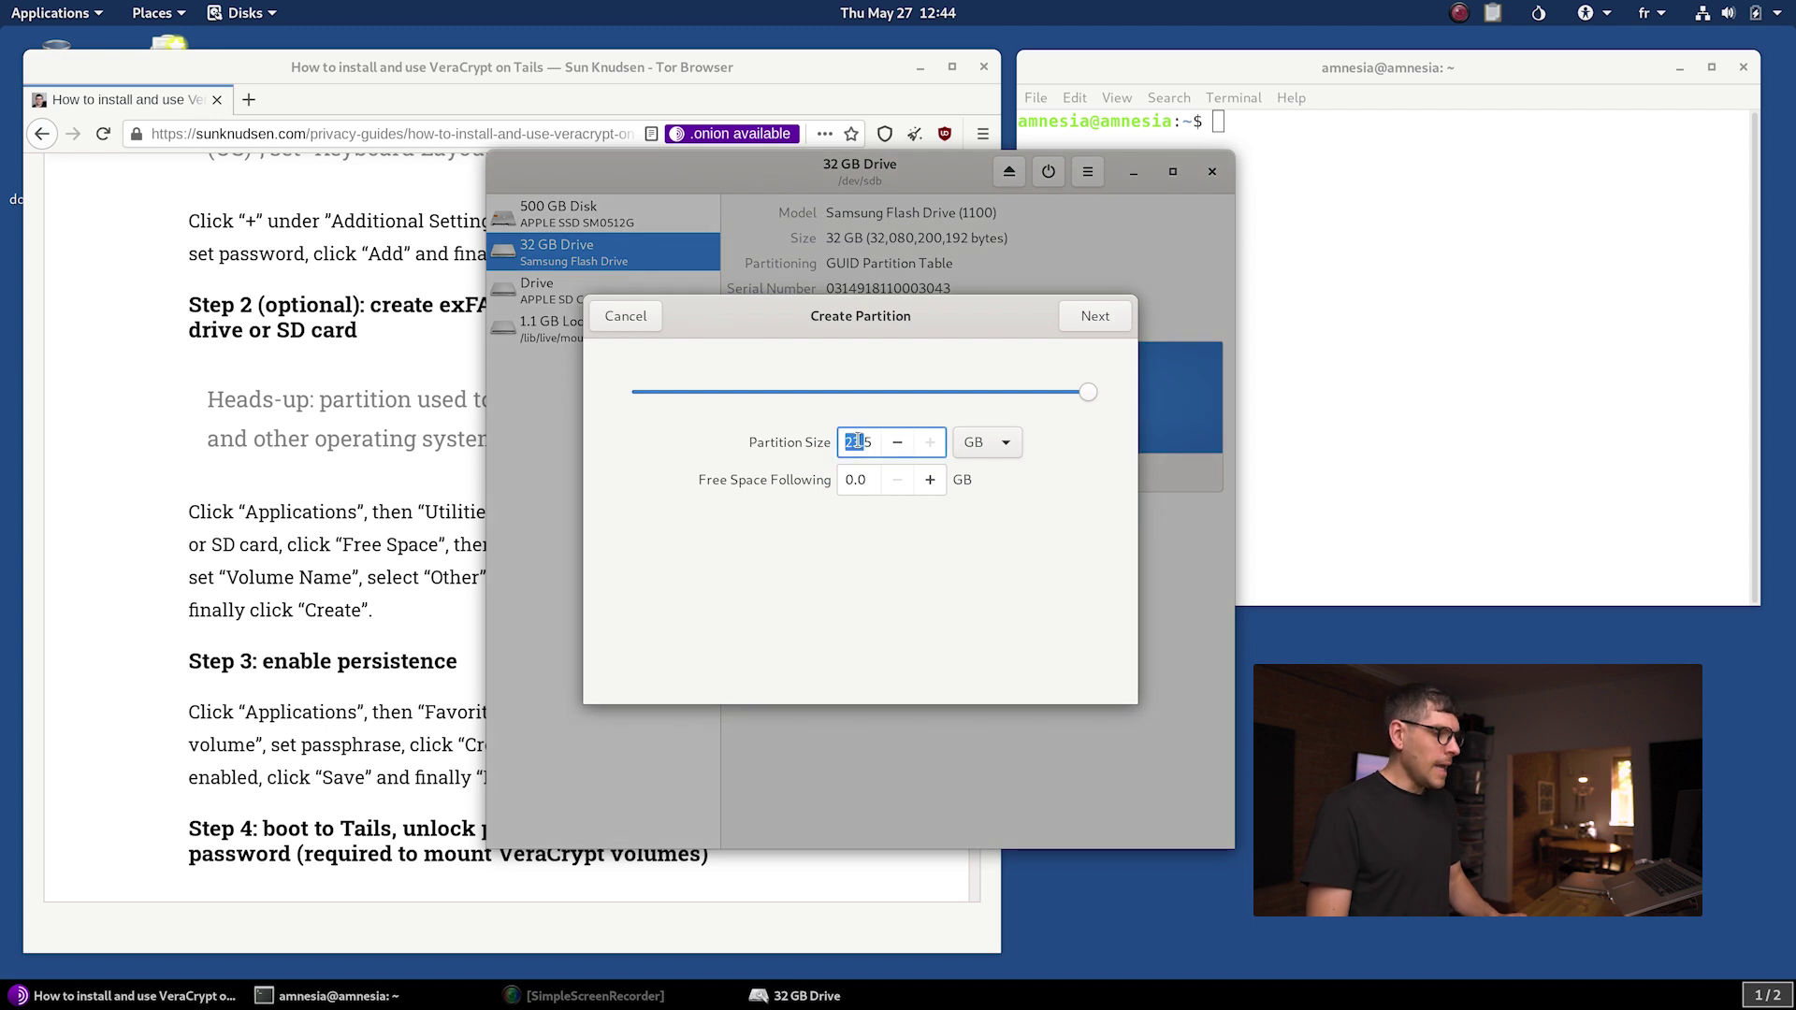
pyautogui.press('Return')
pyautogui.click(860, 477)
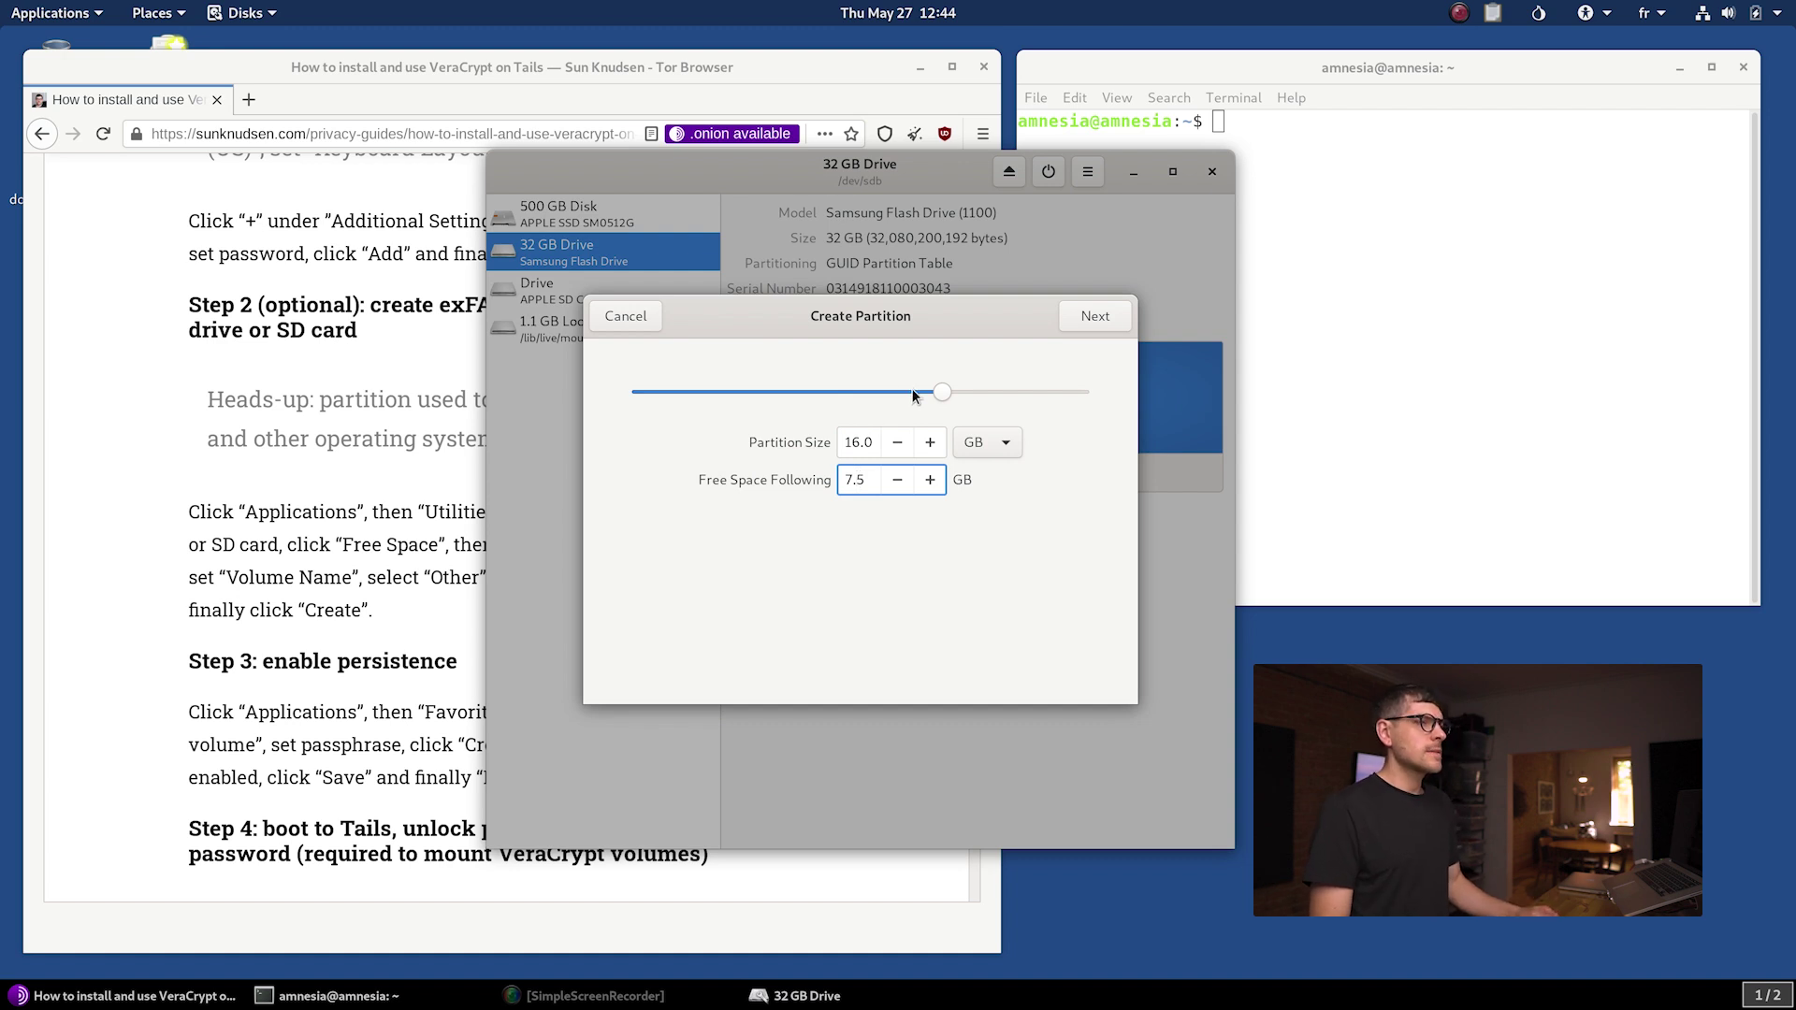
pyautogui.click(1096, 318)
# Name the new 16 GB partition 'Samsung BAR', choose exFAT under Other, and create it
pyautogui.click(770, 387)
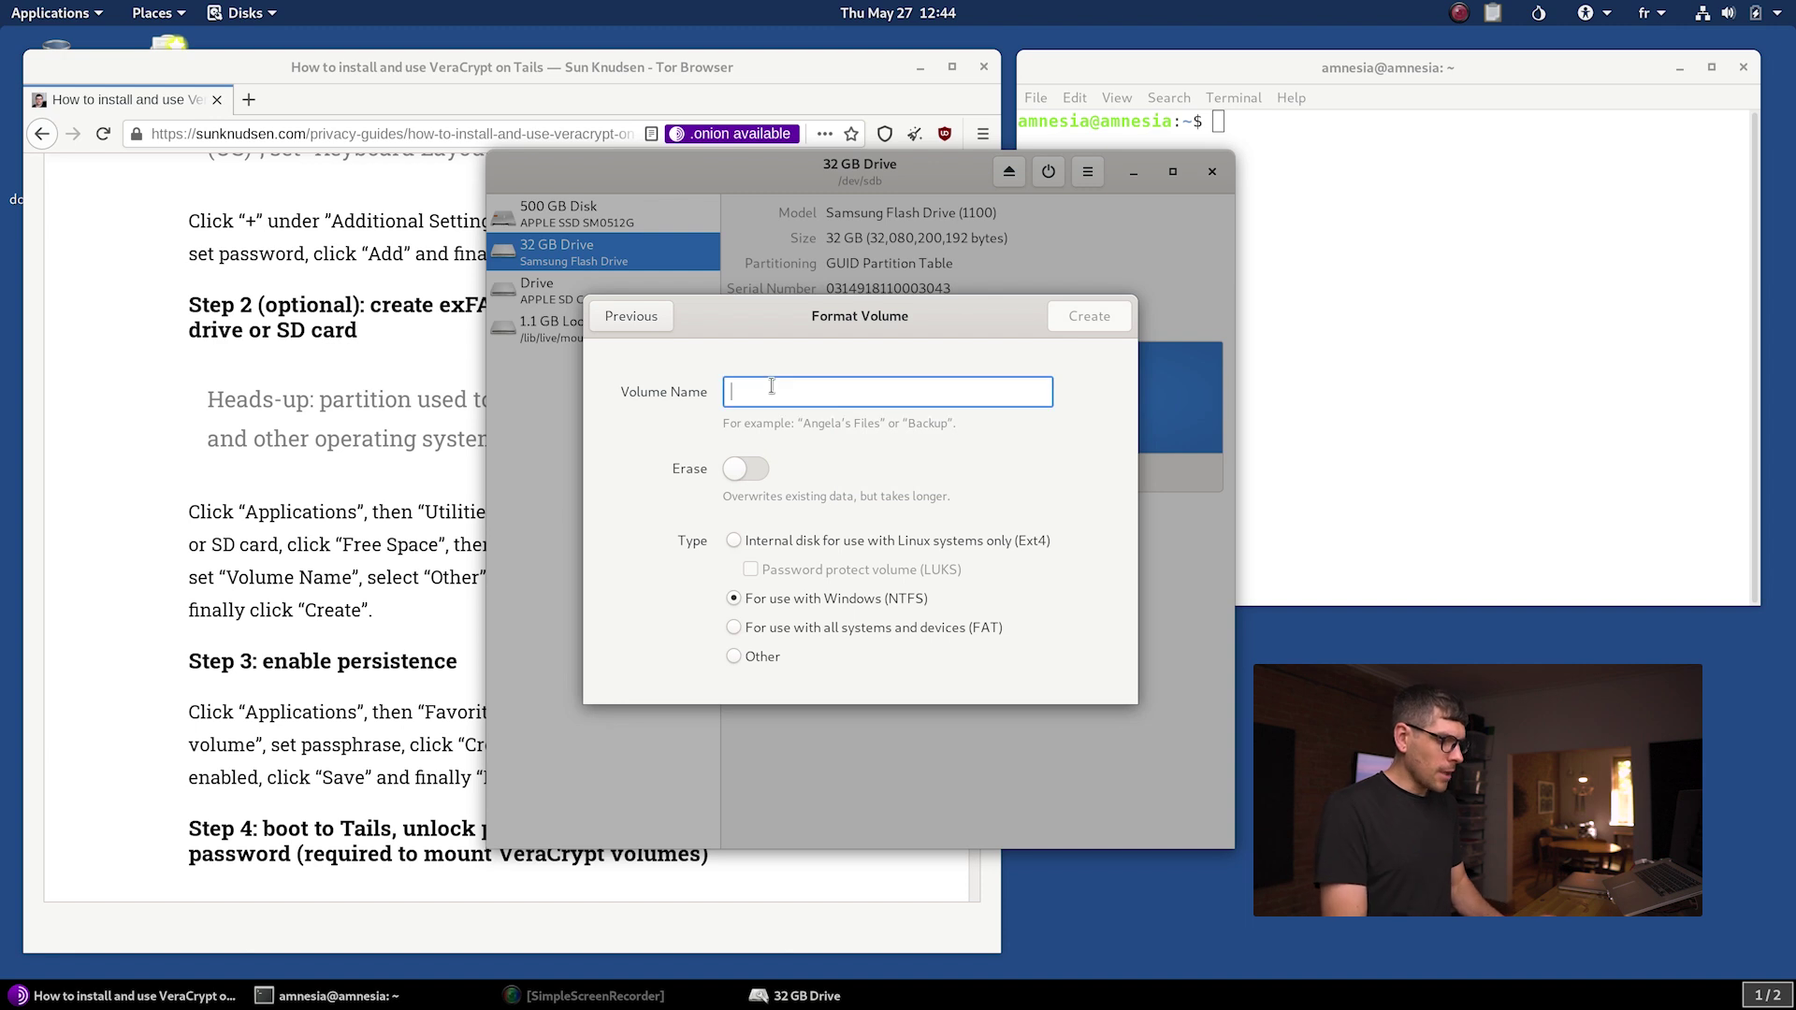
pyautogui.write('Samsung BAR')
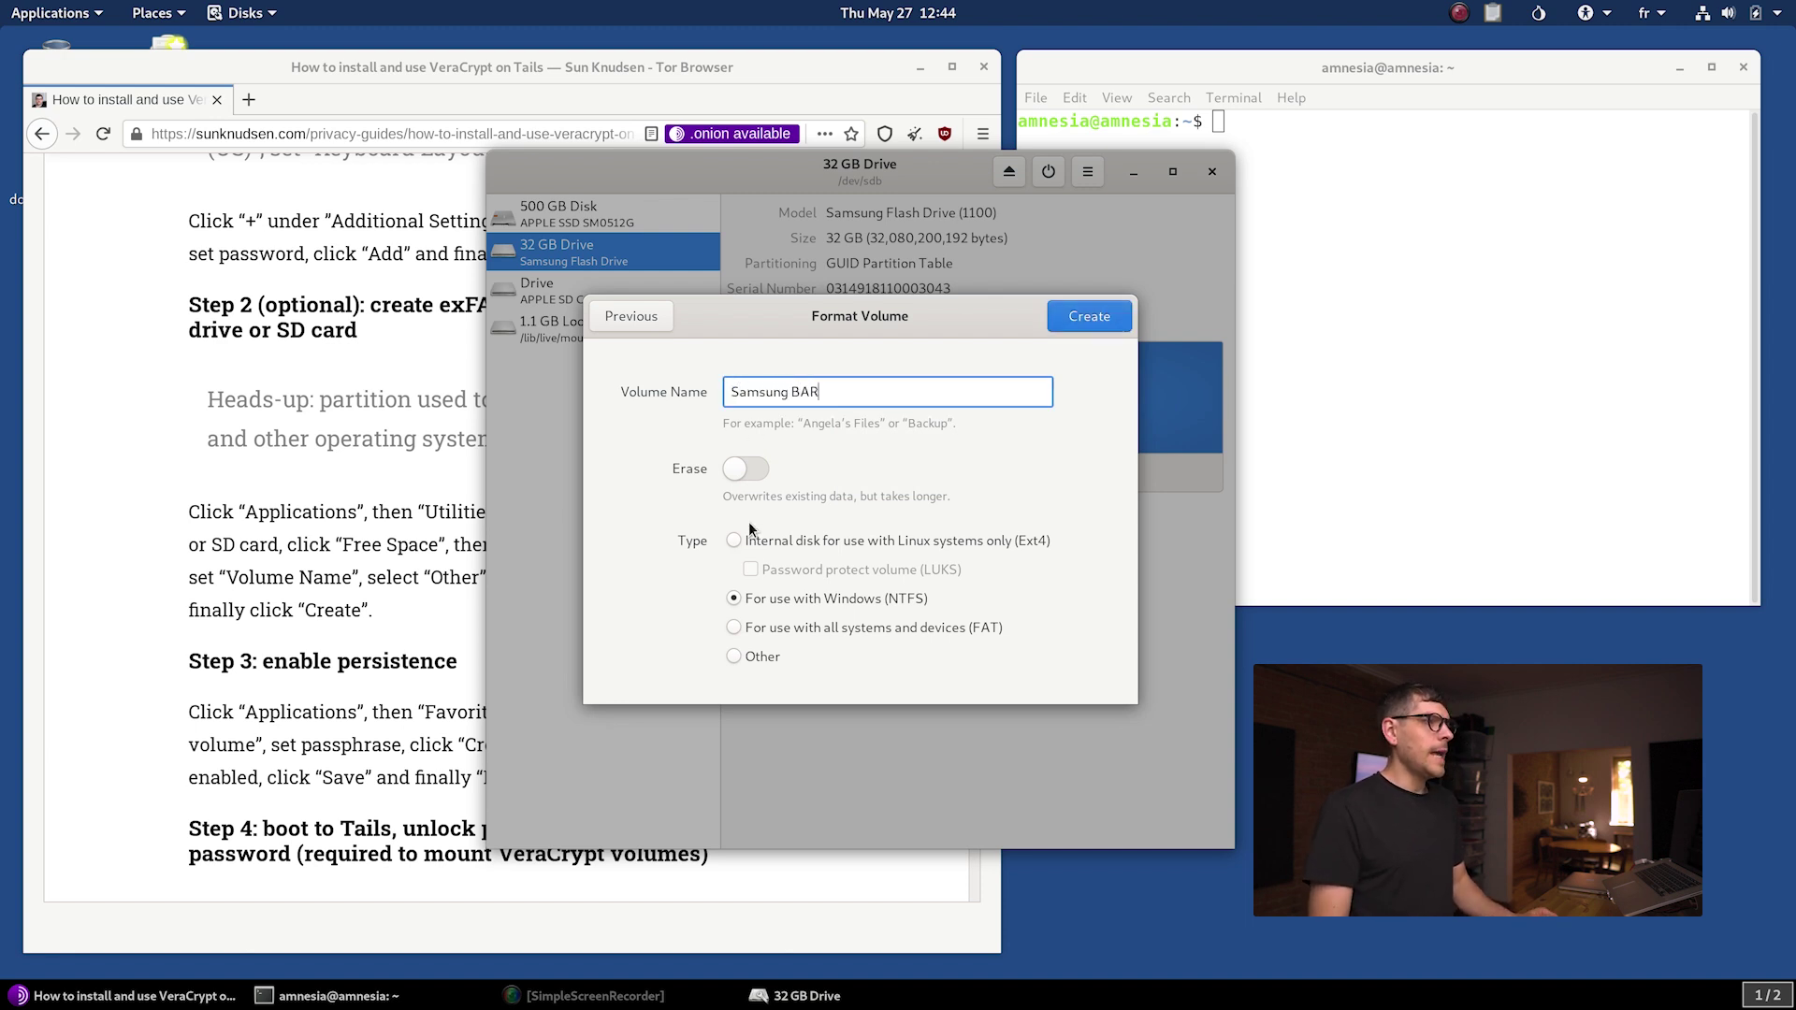
pyautogui.click(740, 658)
pyautogui.click(1074, 318)
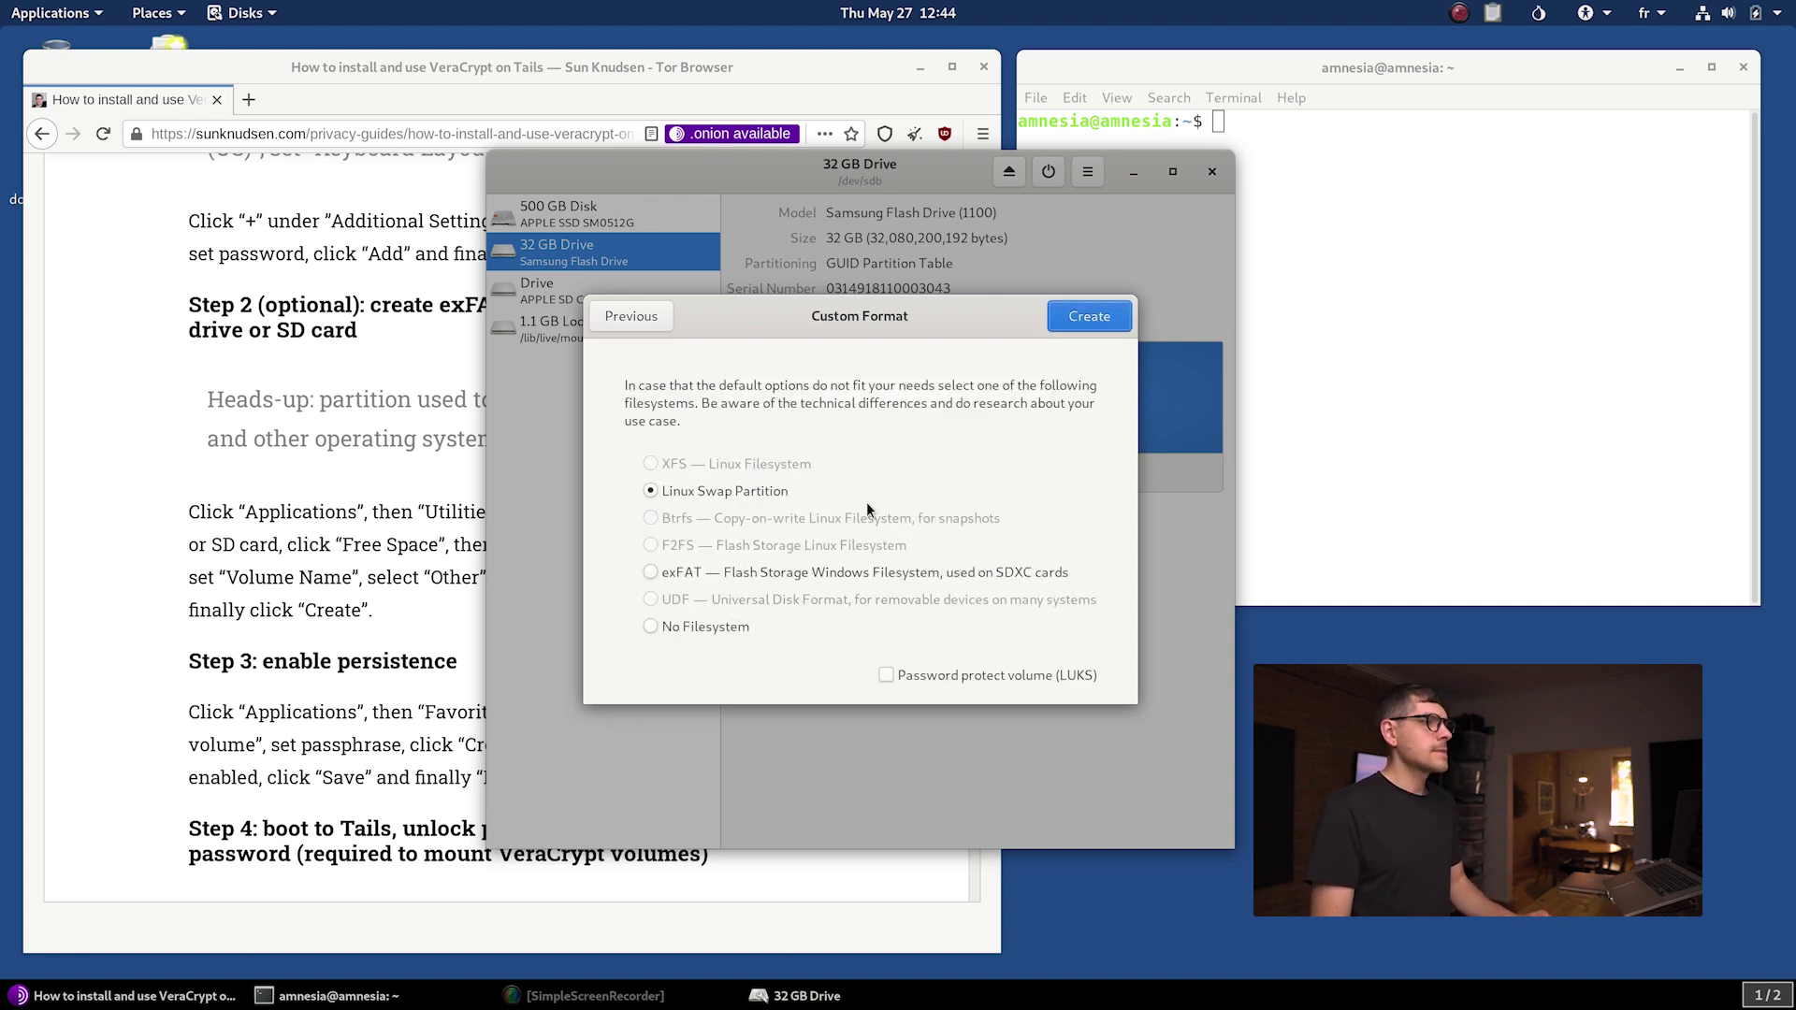
pyautogui.click(687, 570)
pyautogui.click(1088, 312)
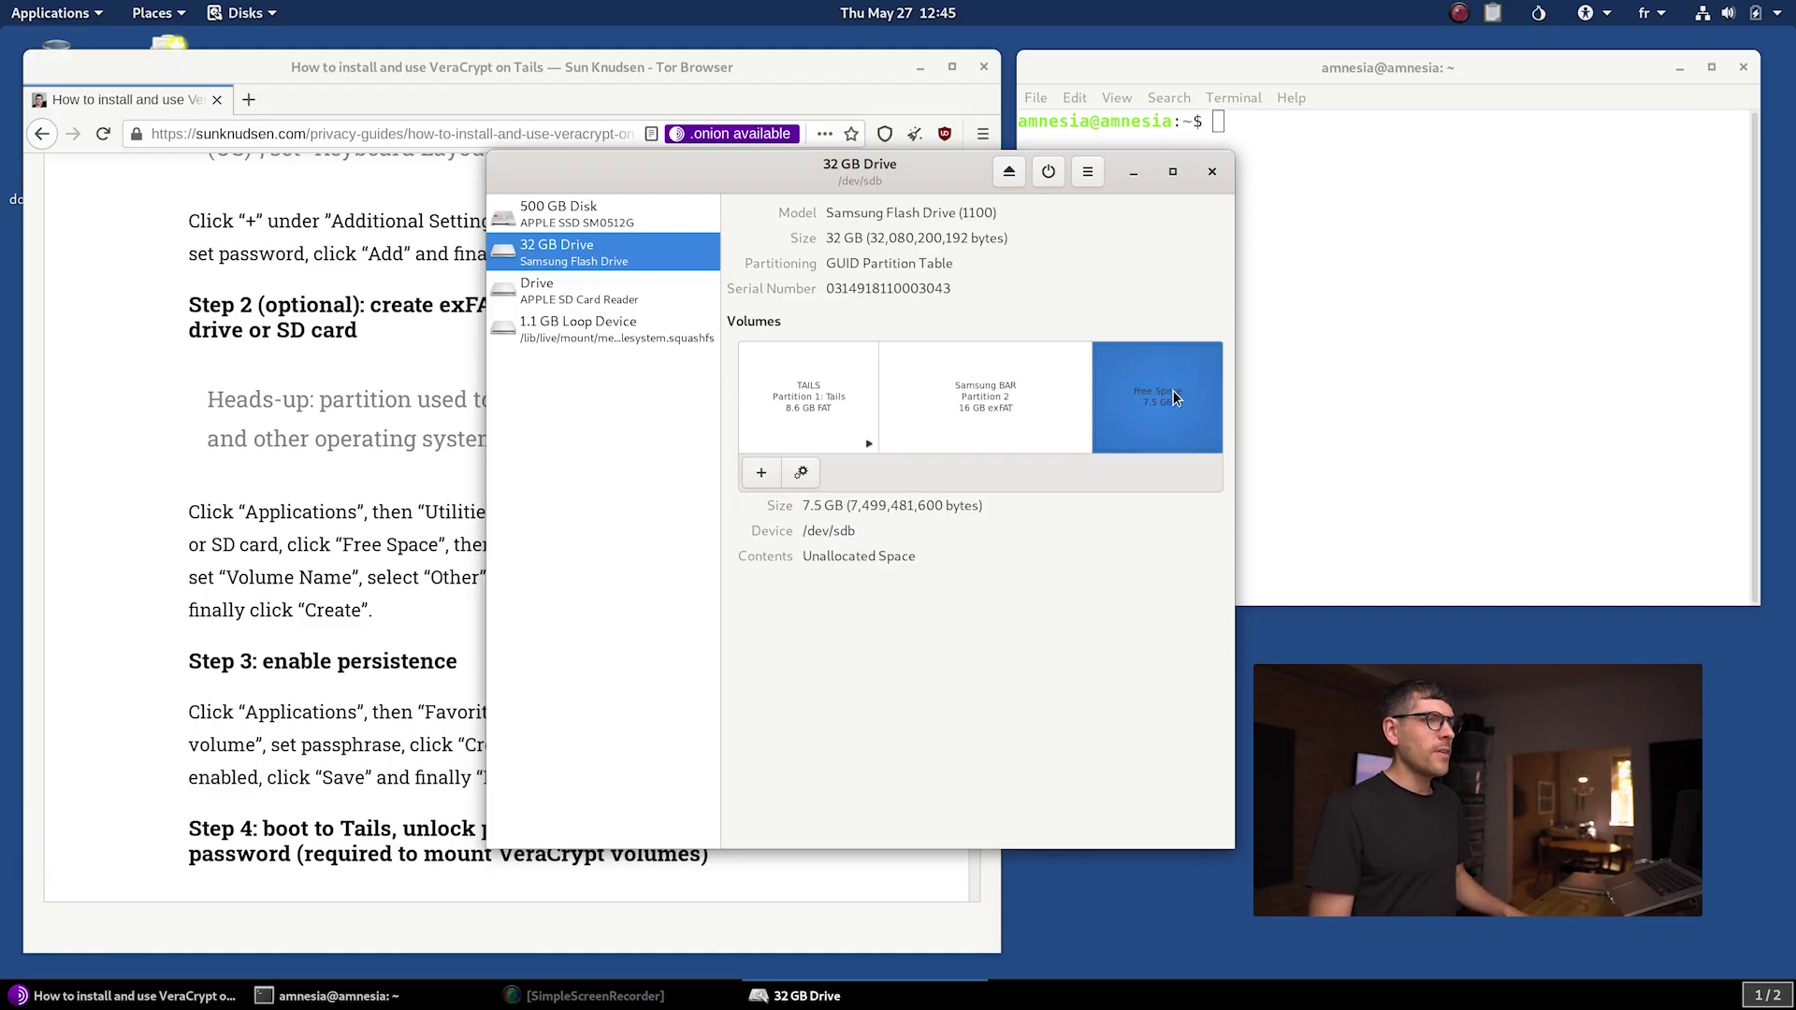
# Close Disks, scroll the guide to Step 5, and launch Configure persistent volume
pyautogui.click(1212, 174)
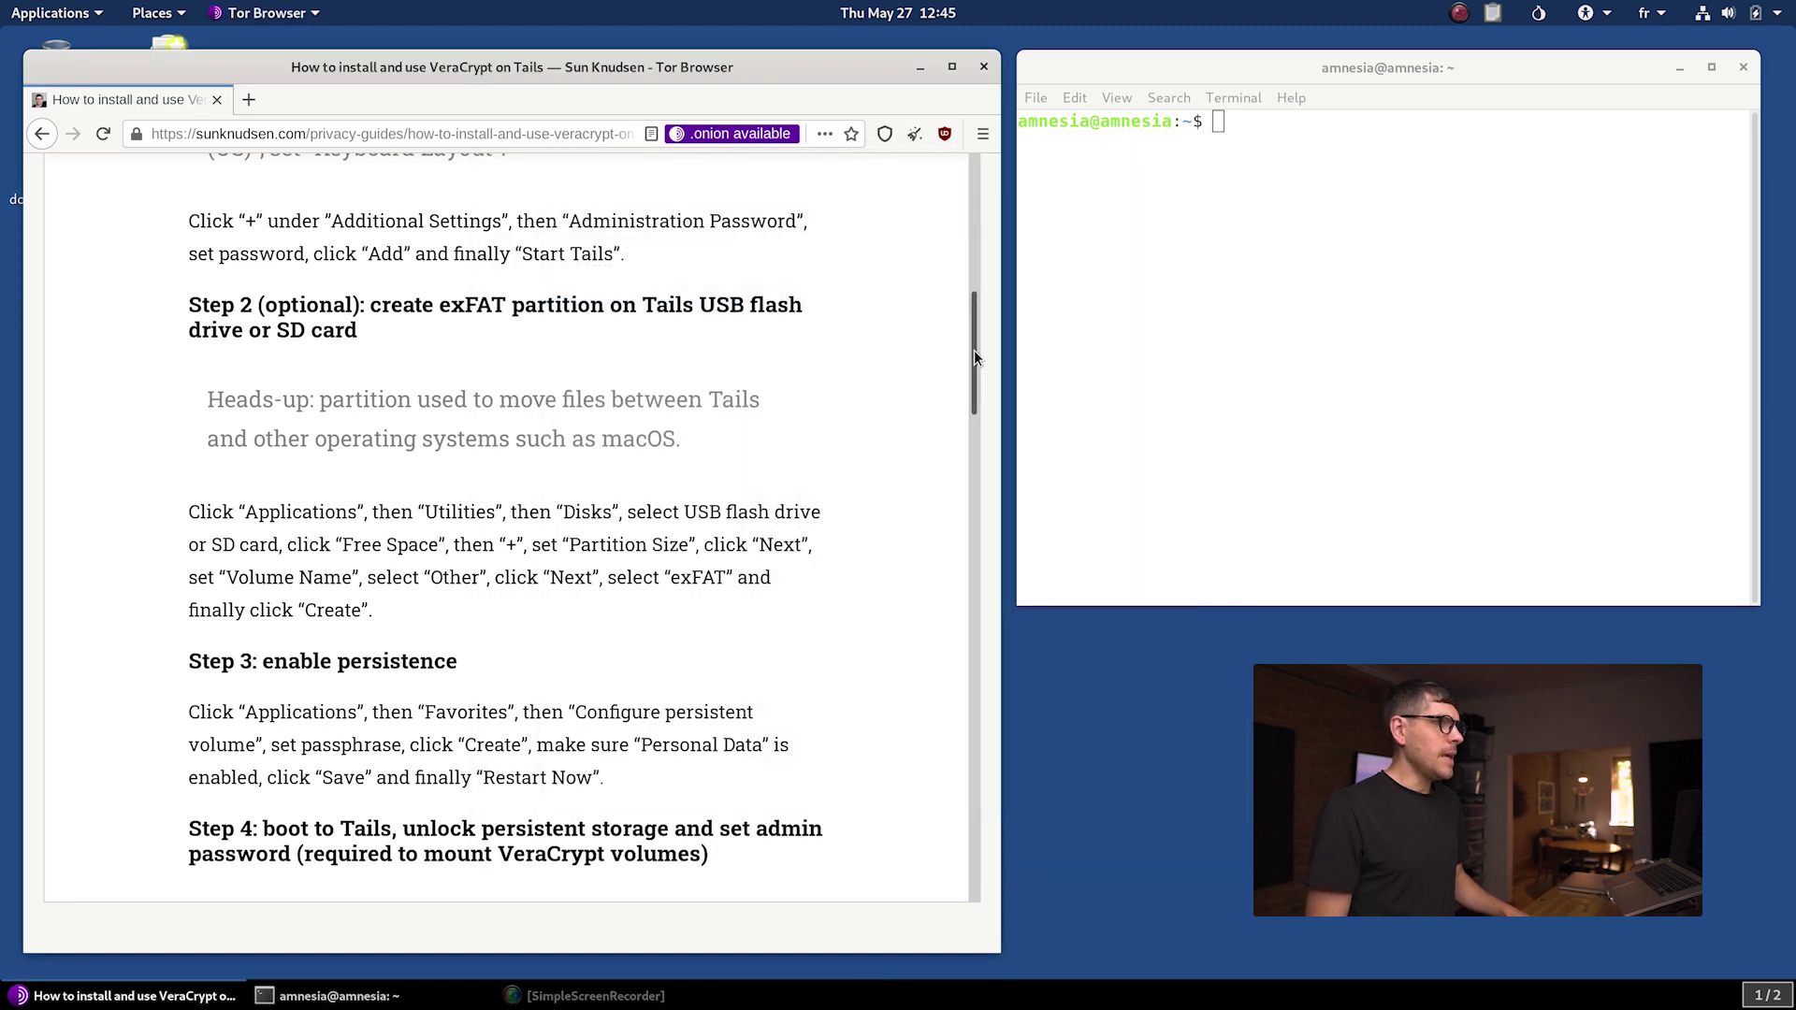
pyautogui.moveTo(974, 331); pyautogui.dragTo(974, 398)
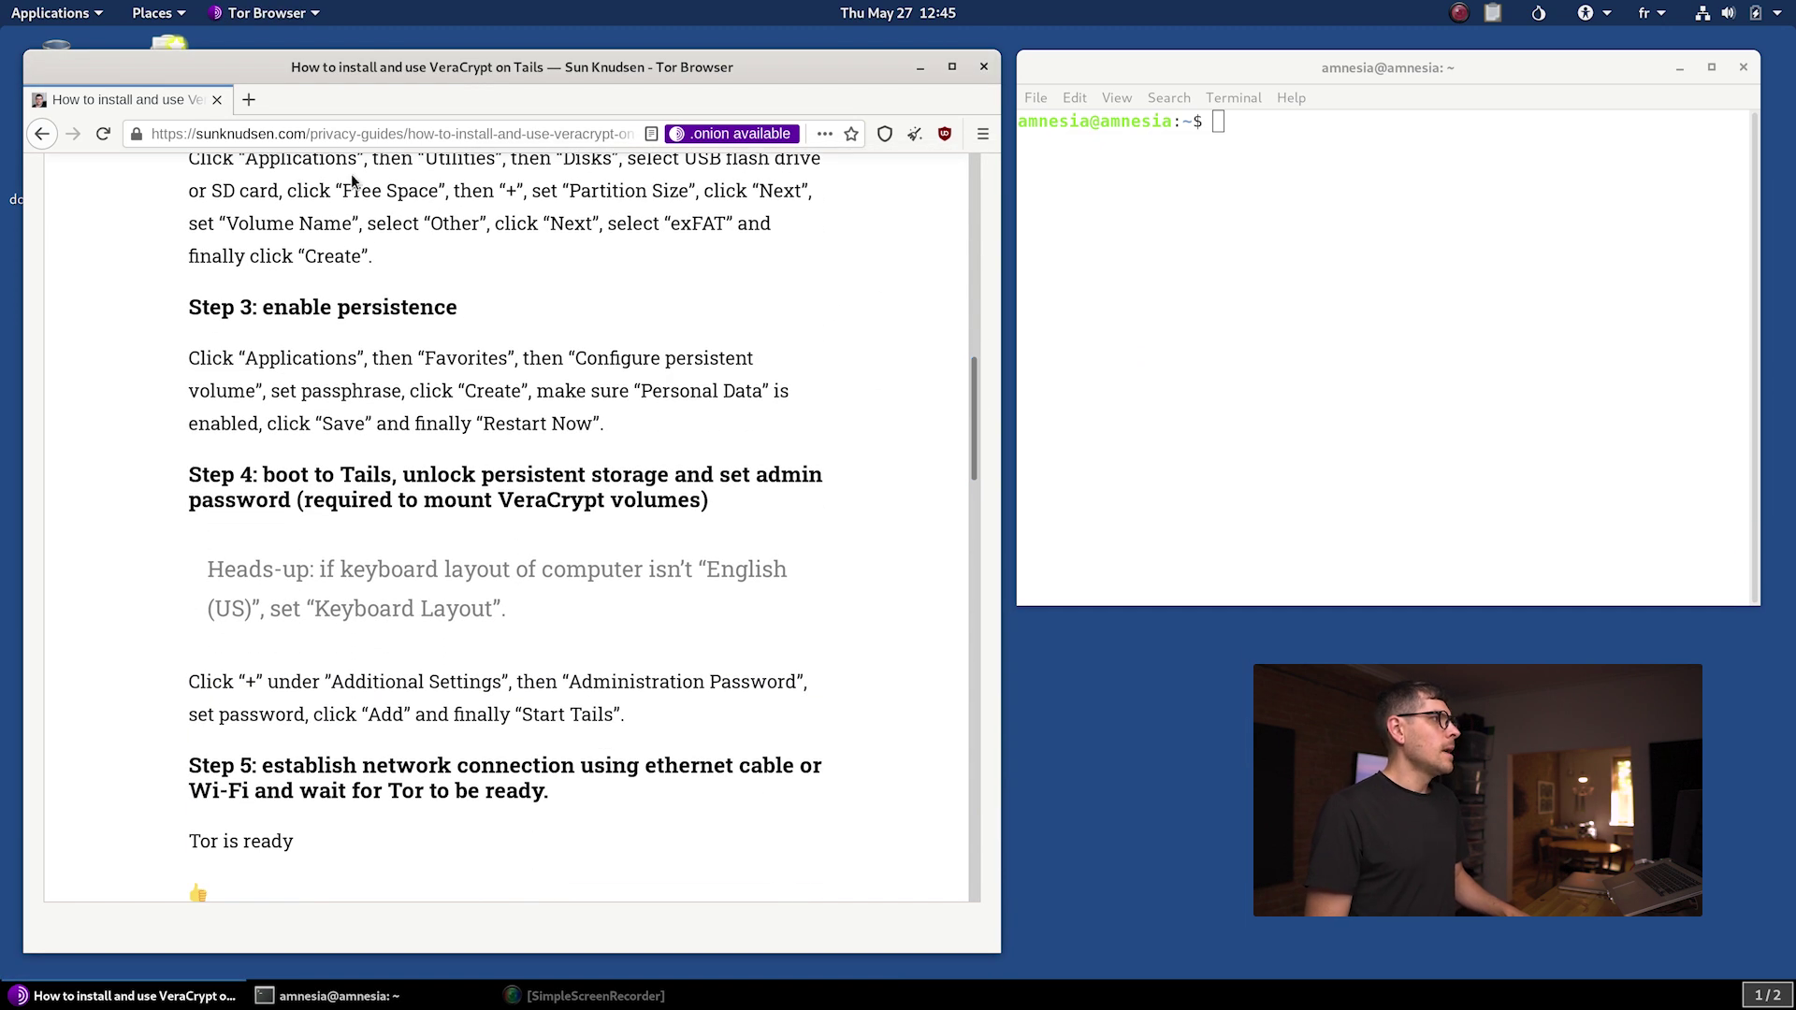
pyautogui.click(51, 12)
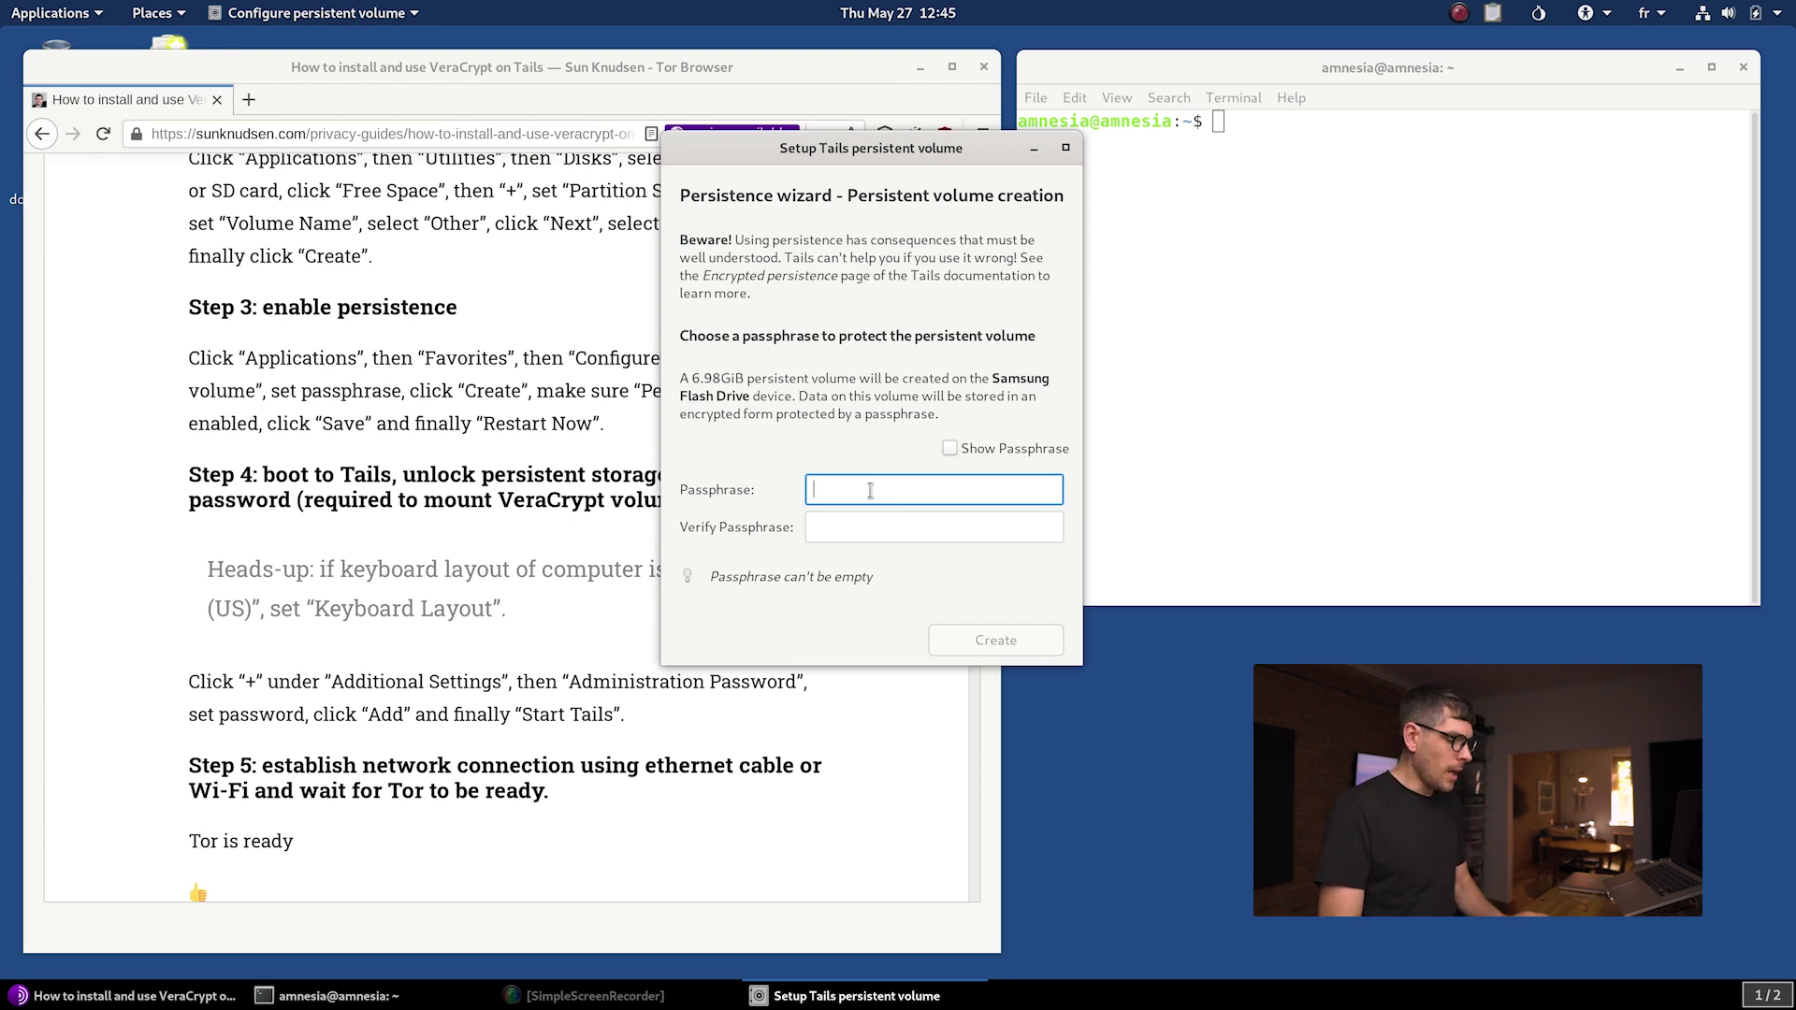
# Enter and confirm a passphrase, then create the 6.98 GiB encrypted persistent volume
pyautogui.click(847, 522)
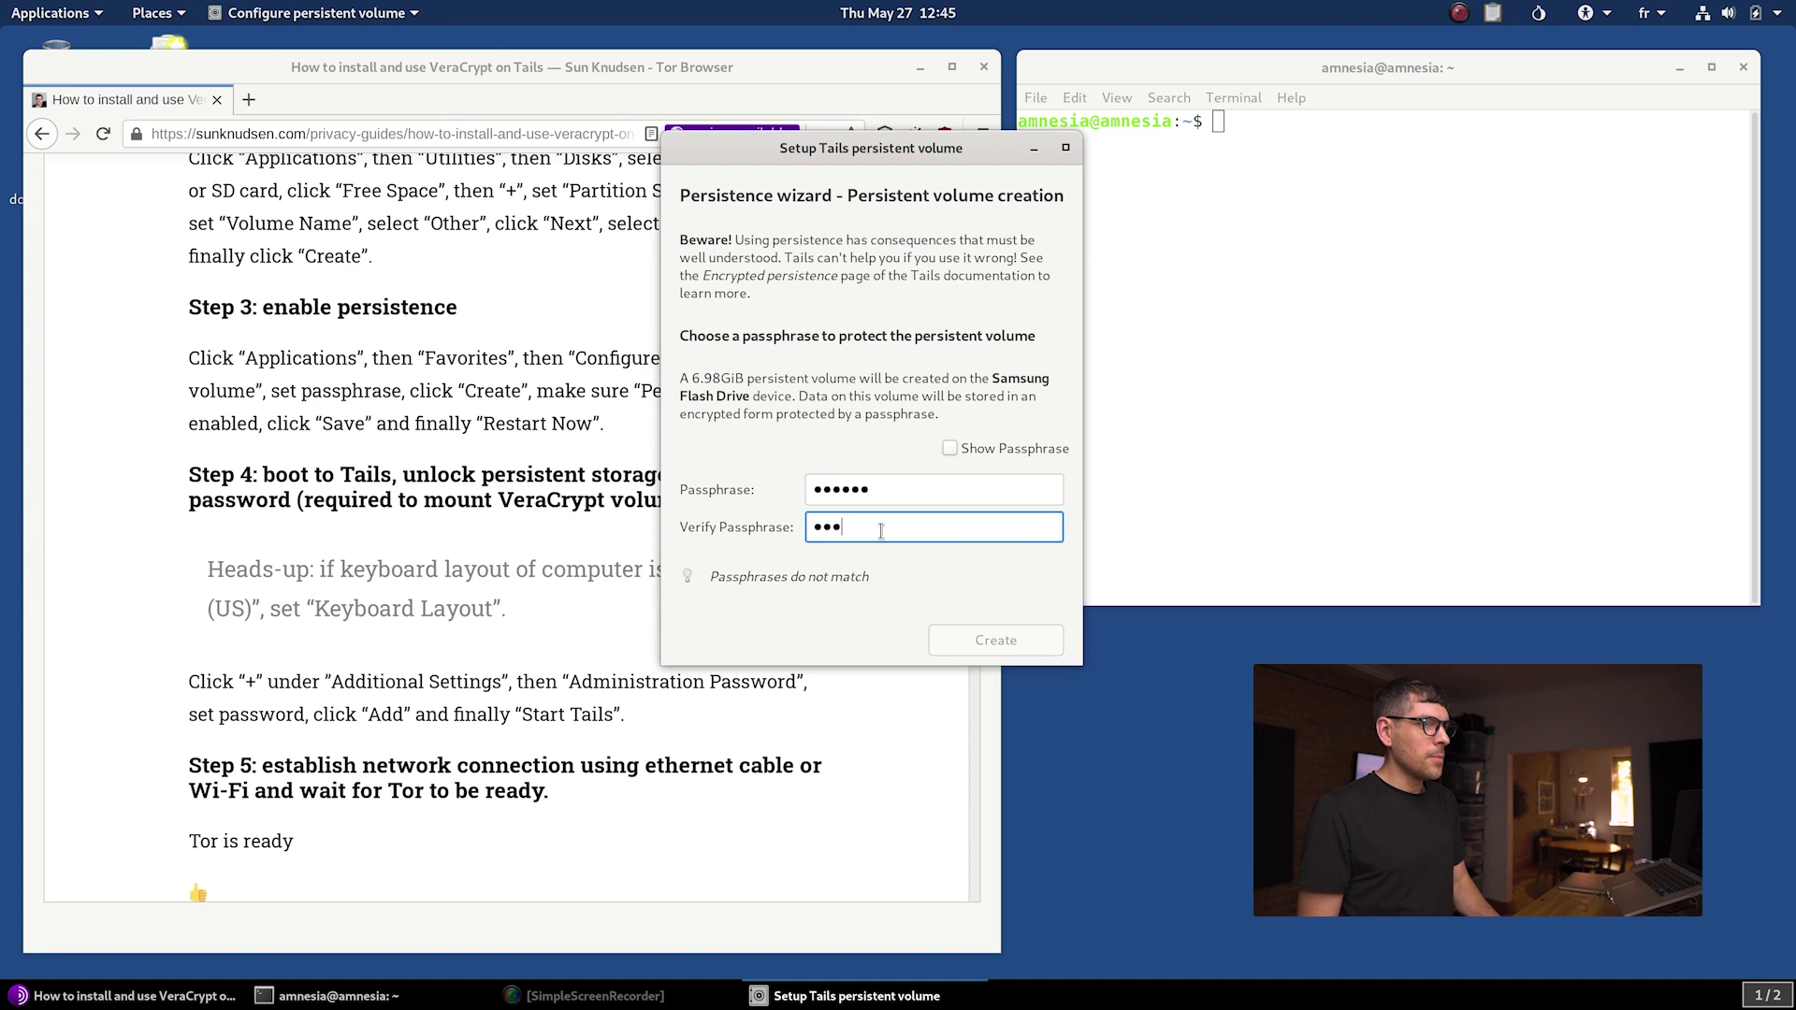
pyautogui.click(1025, 643)
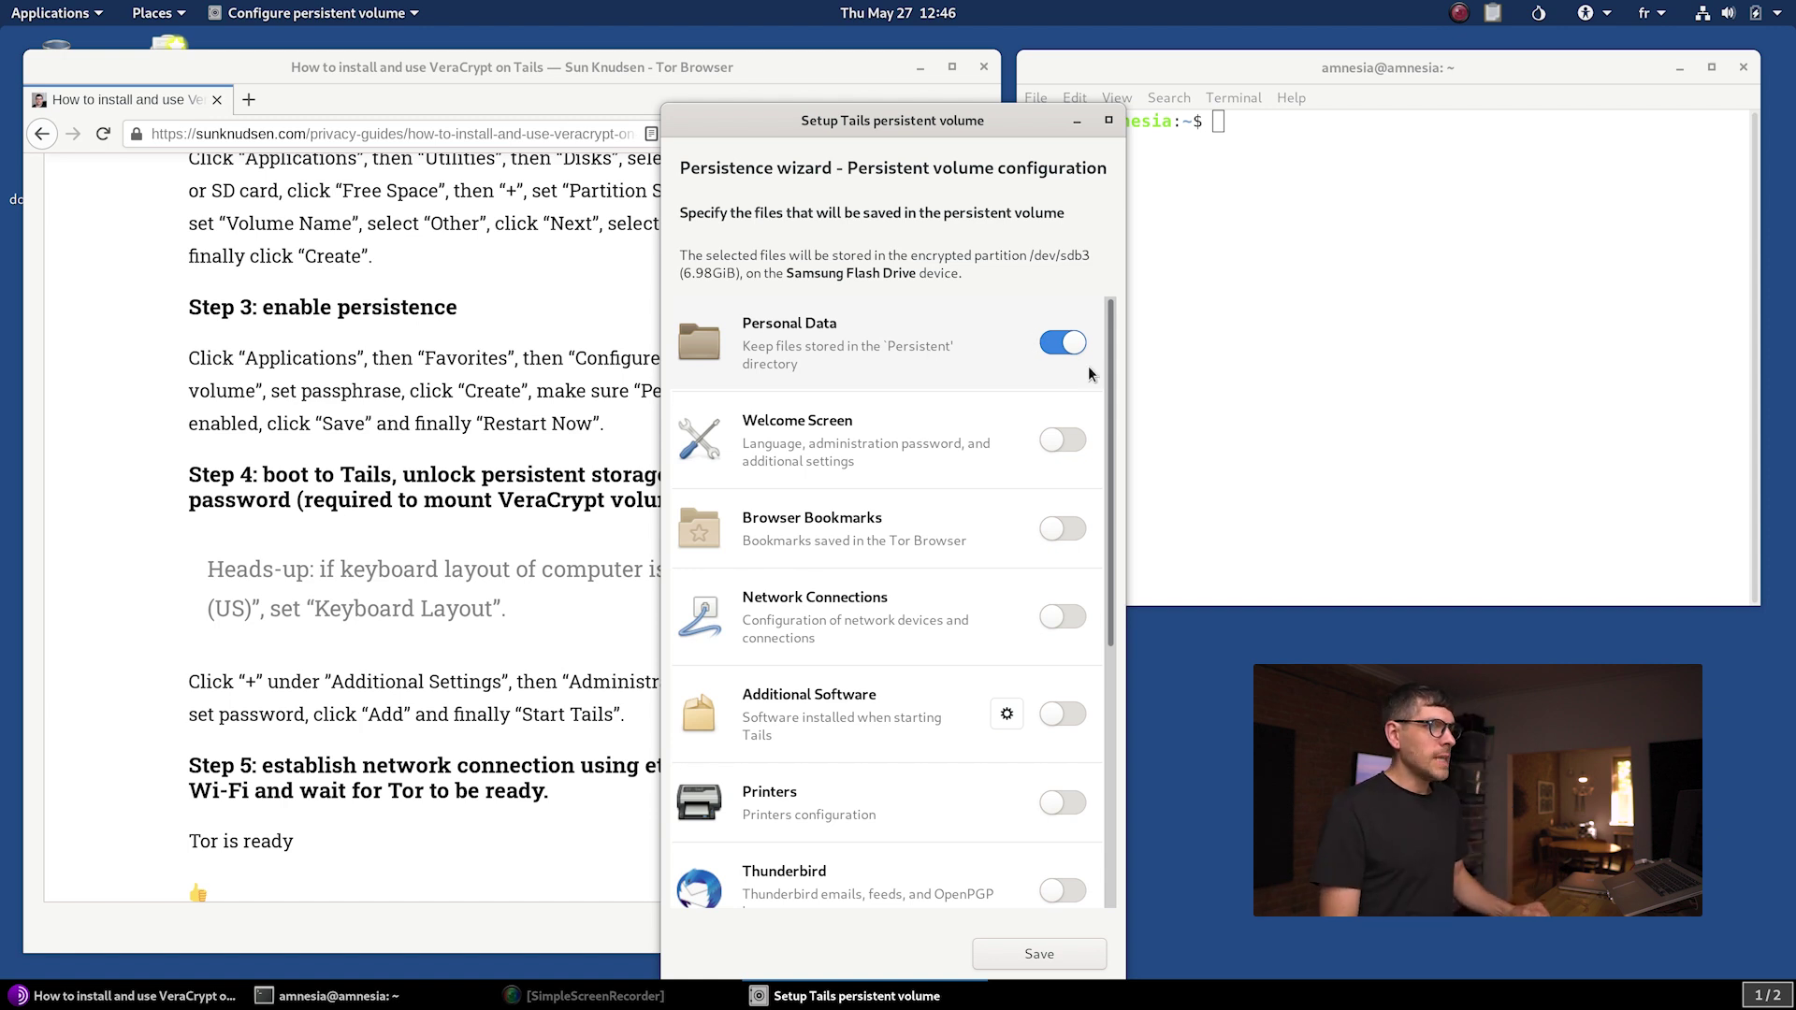
# Keep Personal Data enabled in the feature list and save the persistence settings
pyautogui.moveTo(1113, 357)
pyautogui.mouseDown()
pyautogui.moveTo(1113, 636)
pyautogui.moveTo(1111, 352)
pyautogui.mouseUp()
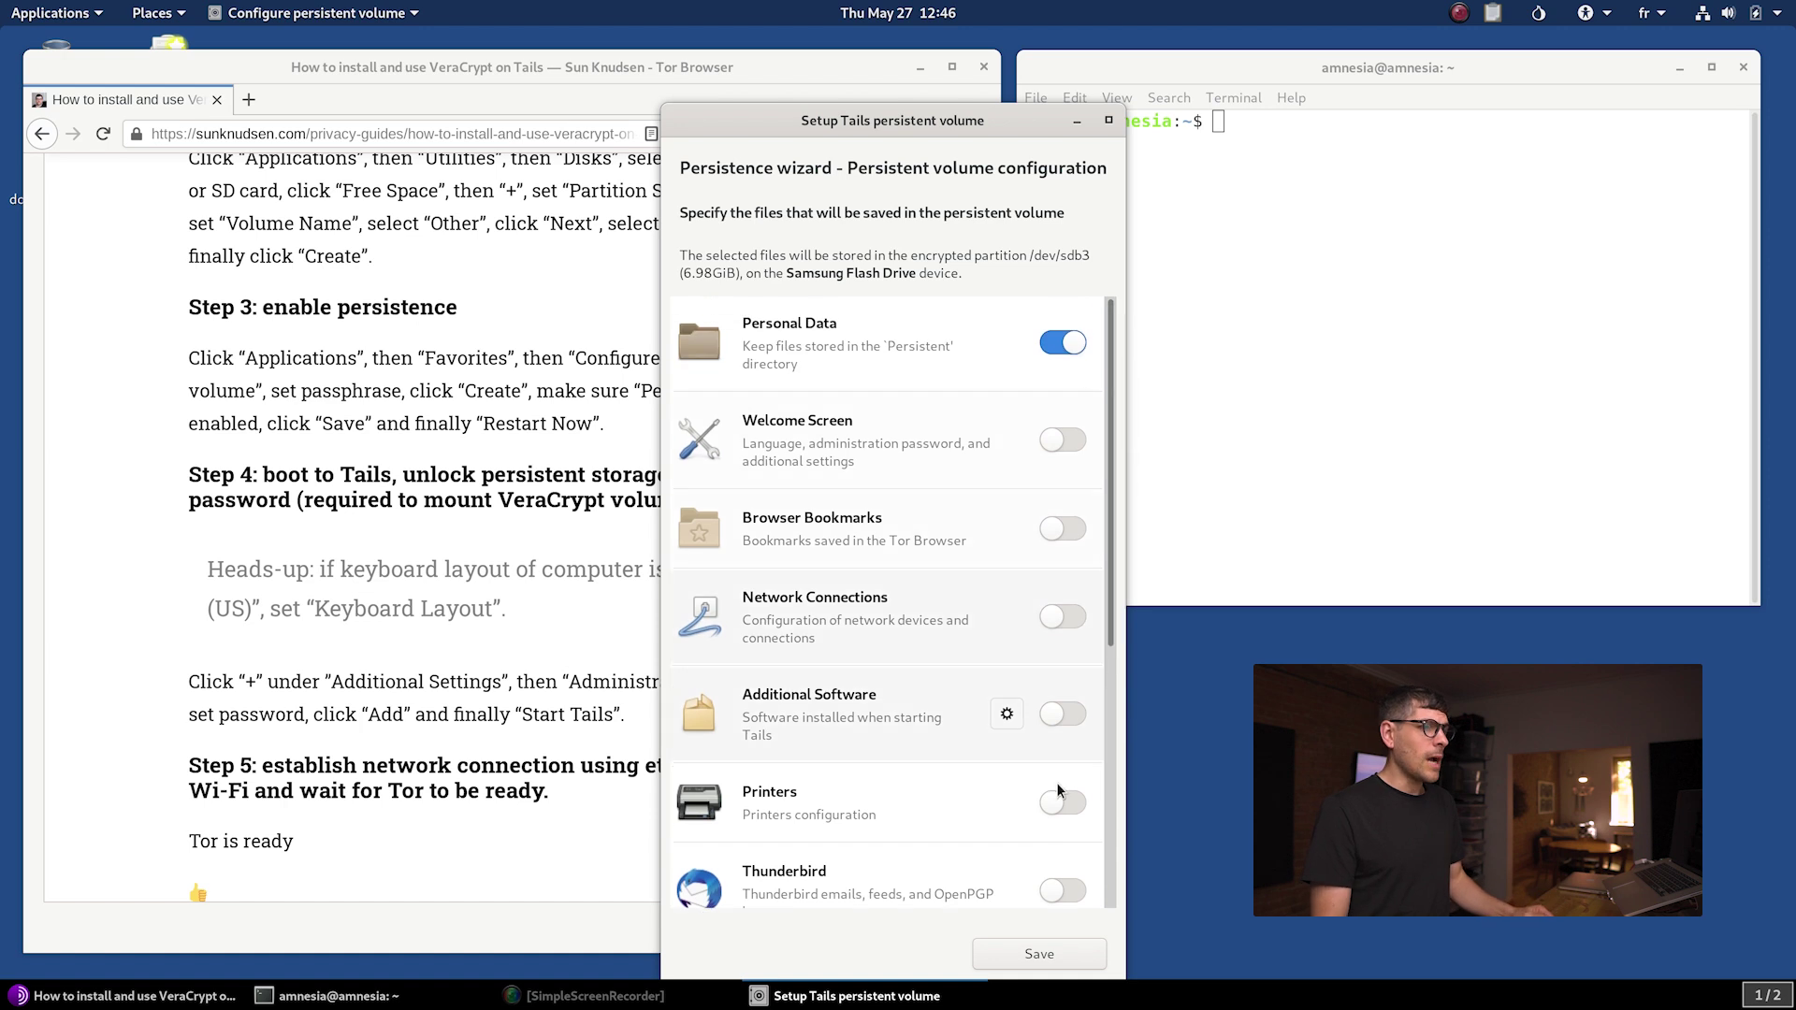
pyautogui.click(1047, 947)
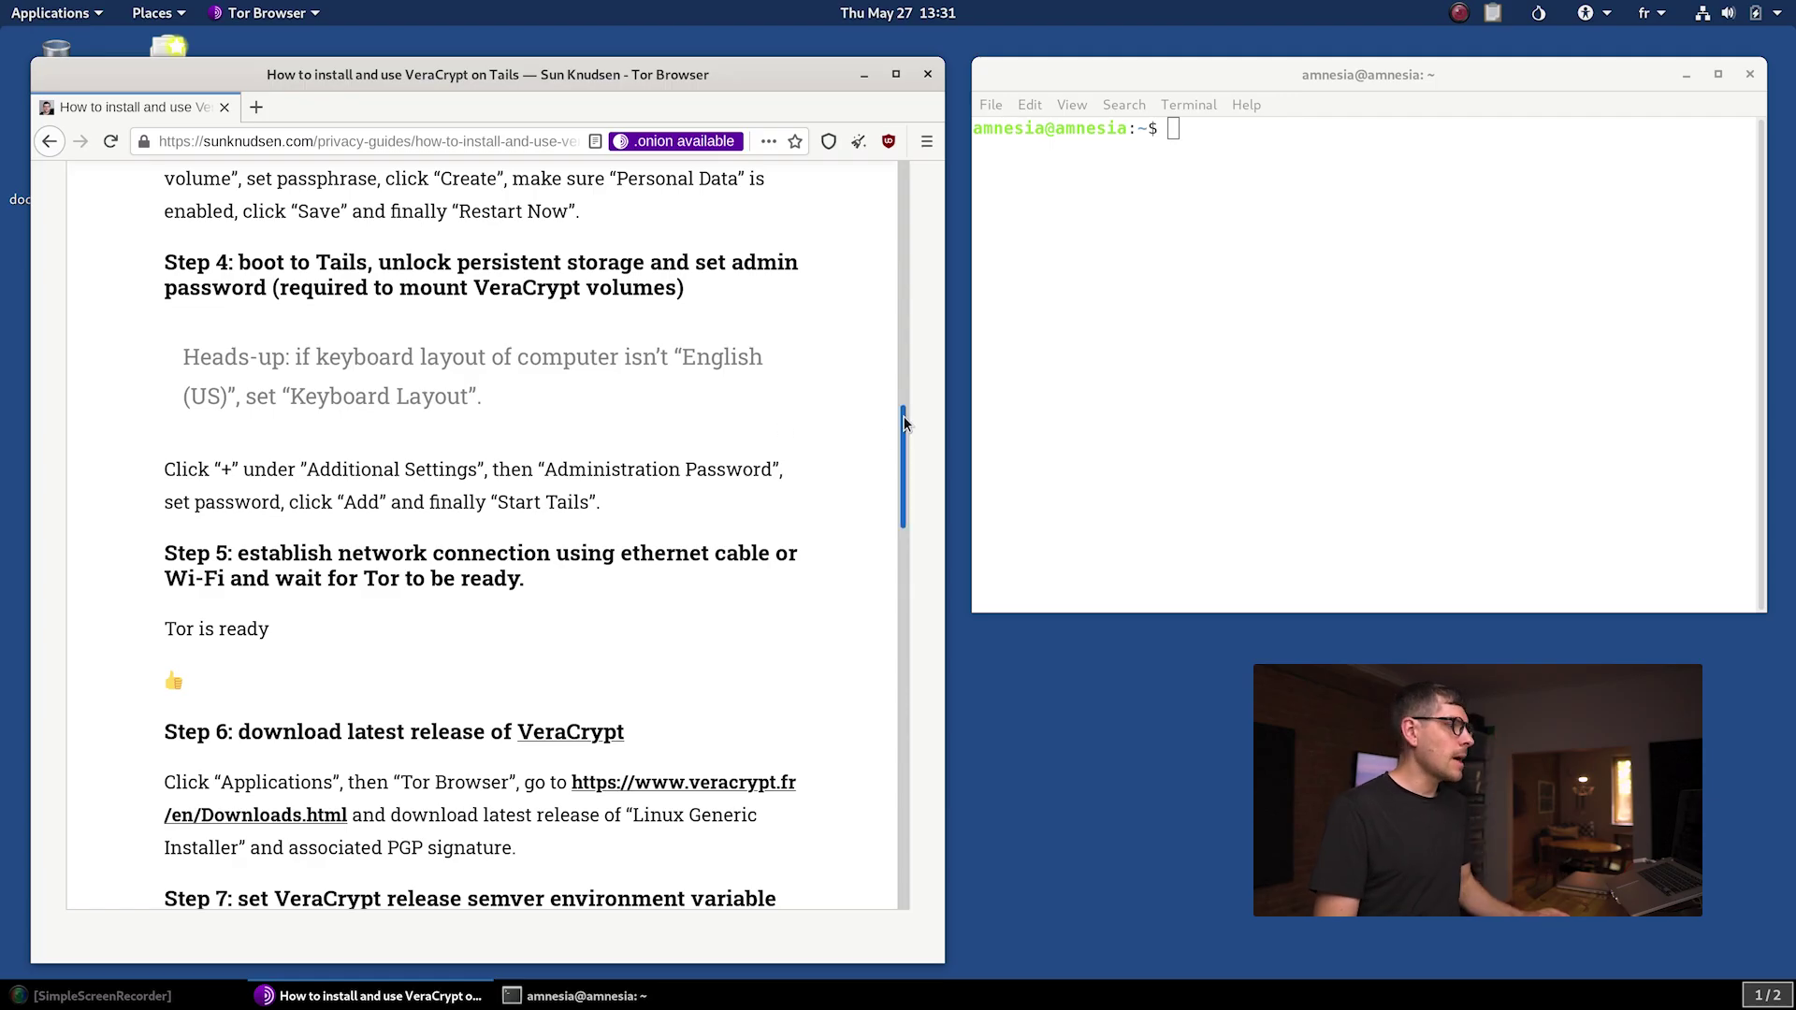
# Scroll the guide down to Step 6 on downloading the latest VeraCrypt release
pyautogui.moveTo(903, 419); pyautogui.dragTo(904, 523)
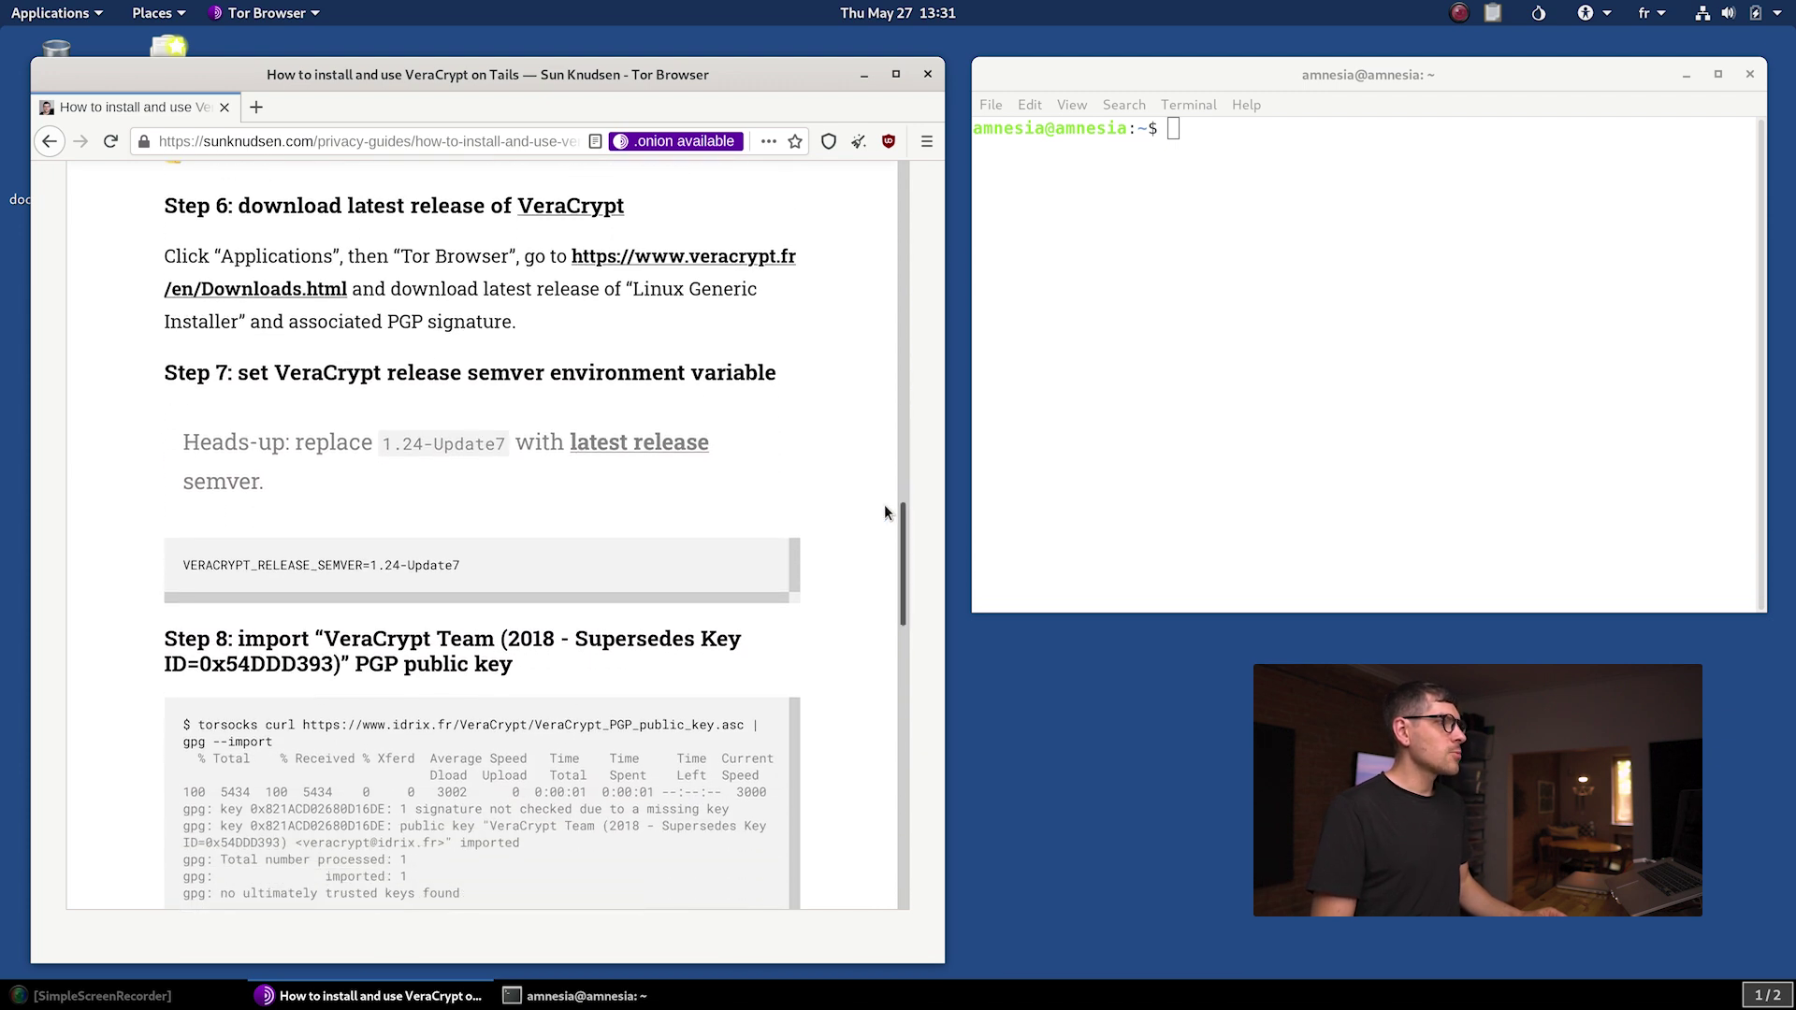
# Open the VeraCrypt downloads page in a new tab and scroll to veracrypt-1.24-Update7-setup.tar.bz2
pyautogui.click(642, 261)
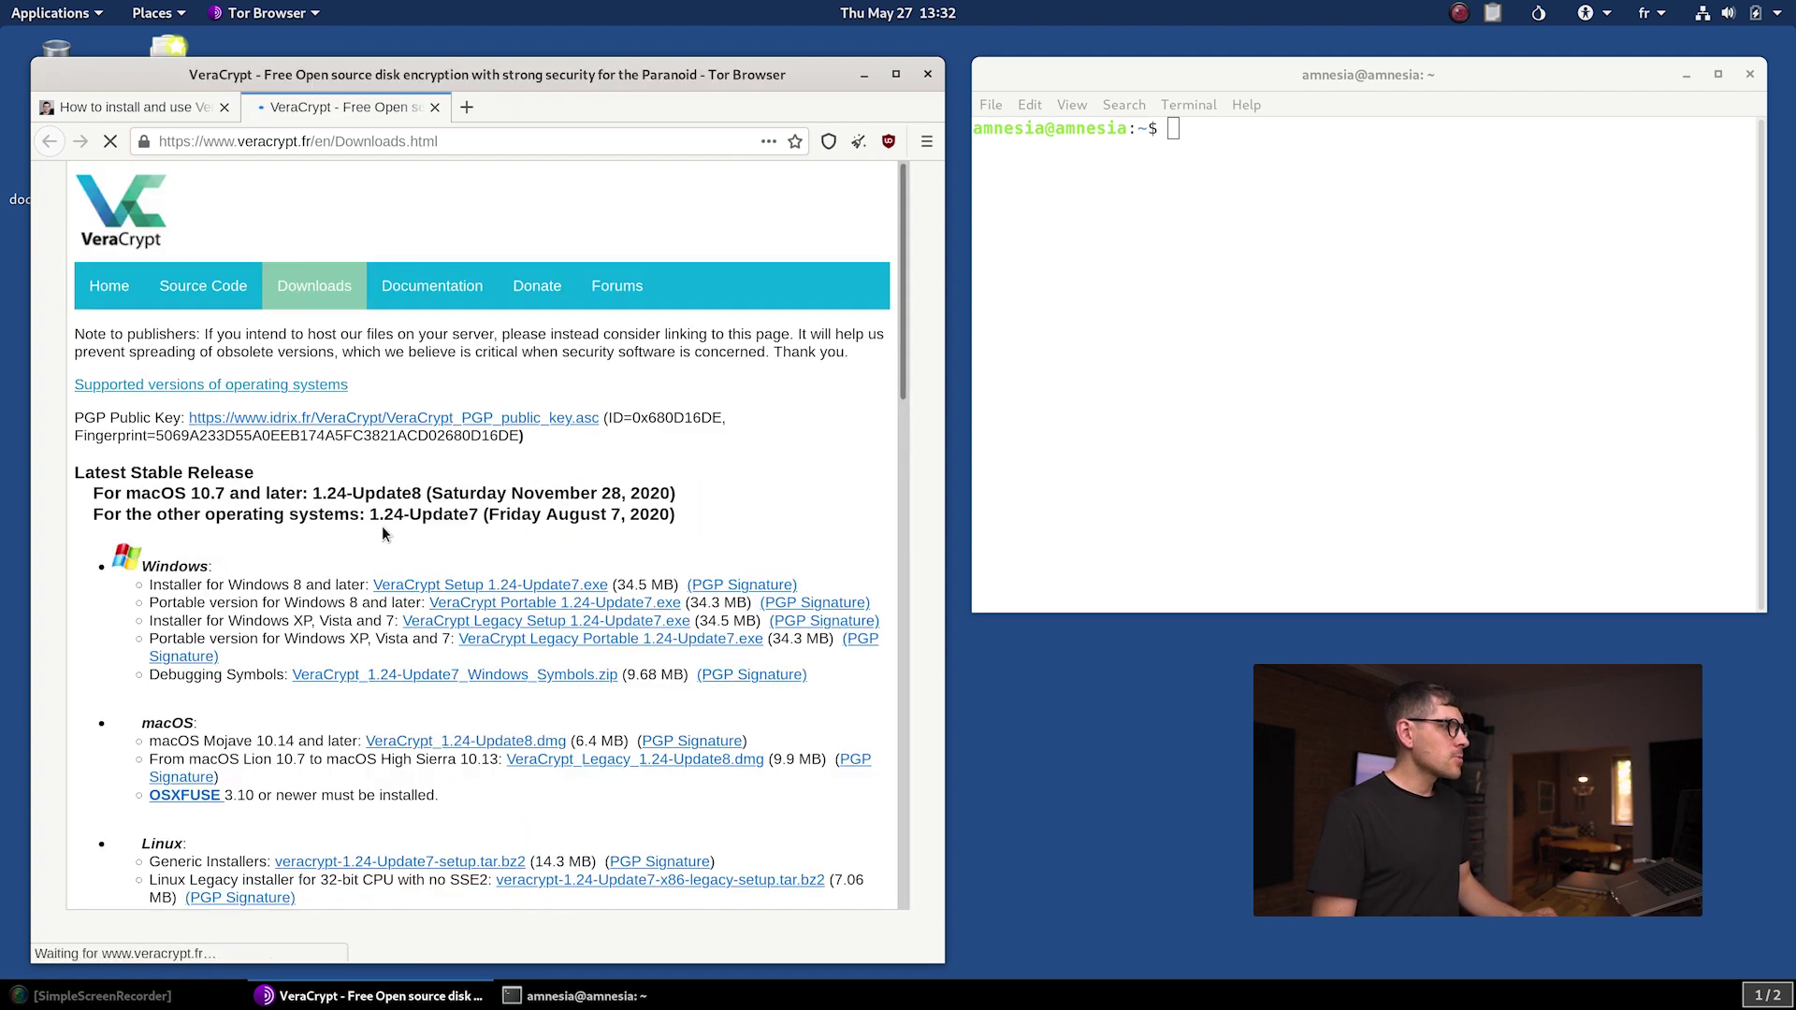
pyautogui.moveTo(370, 514); pyautogui.dragTo(510, 516)
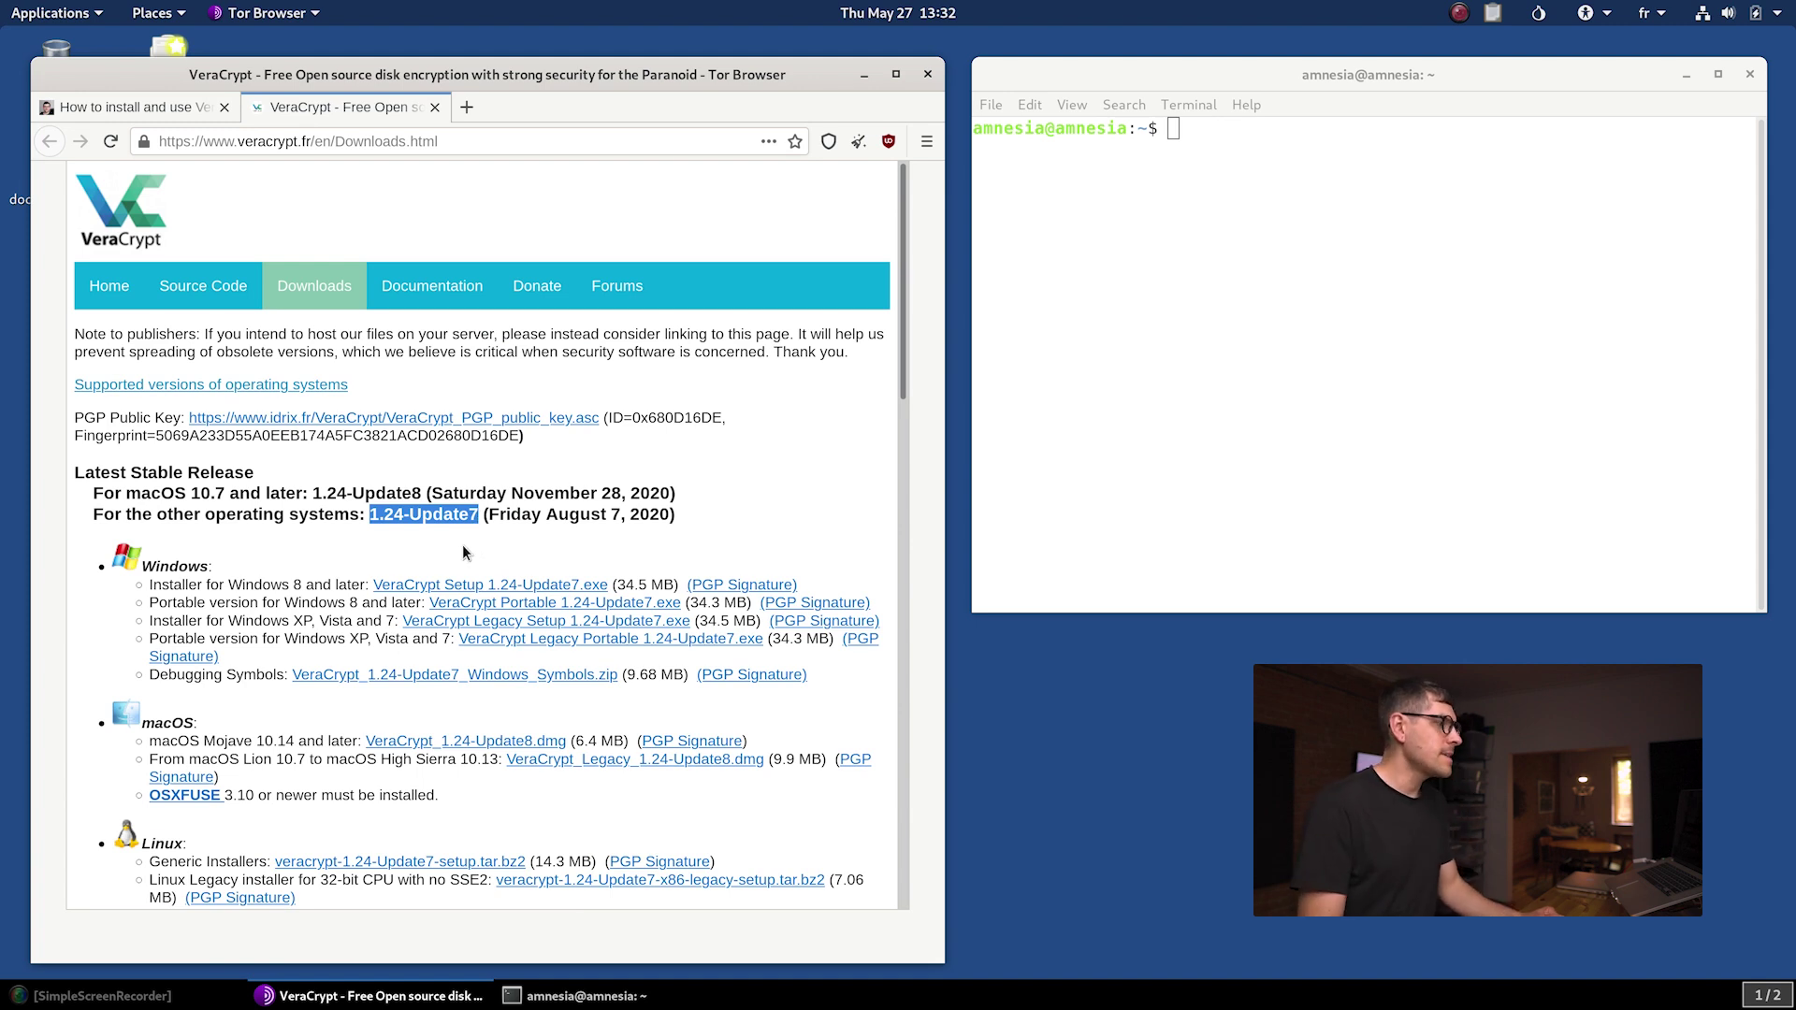
pyautogui.moveTo(893, 356); pyautogui.dragTo(904, 508)
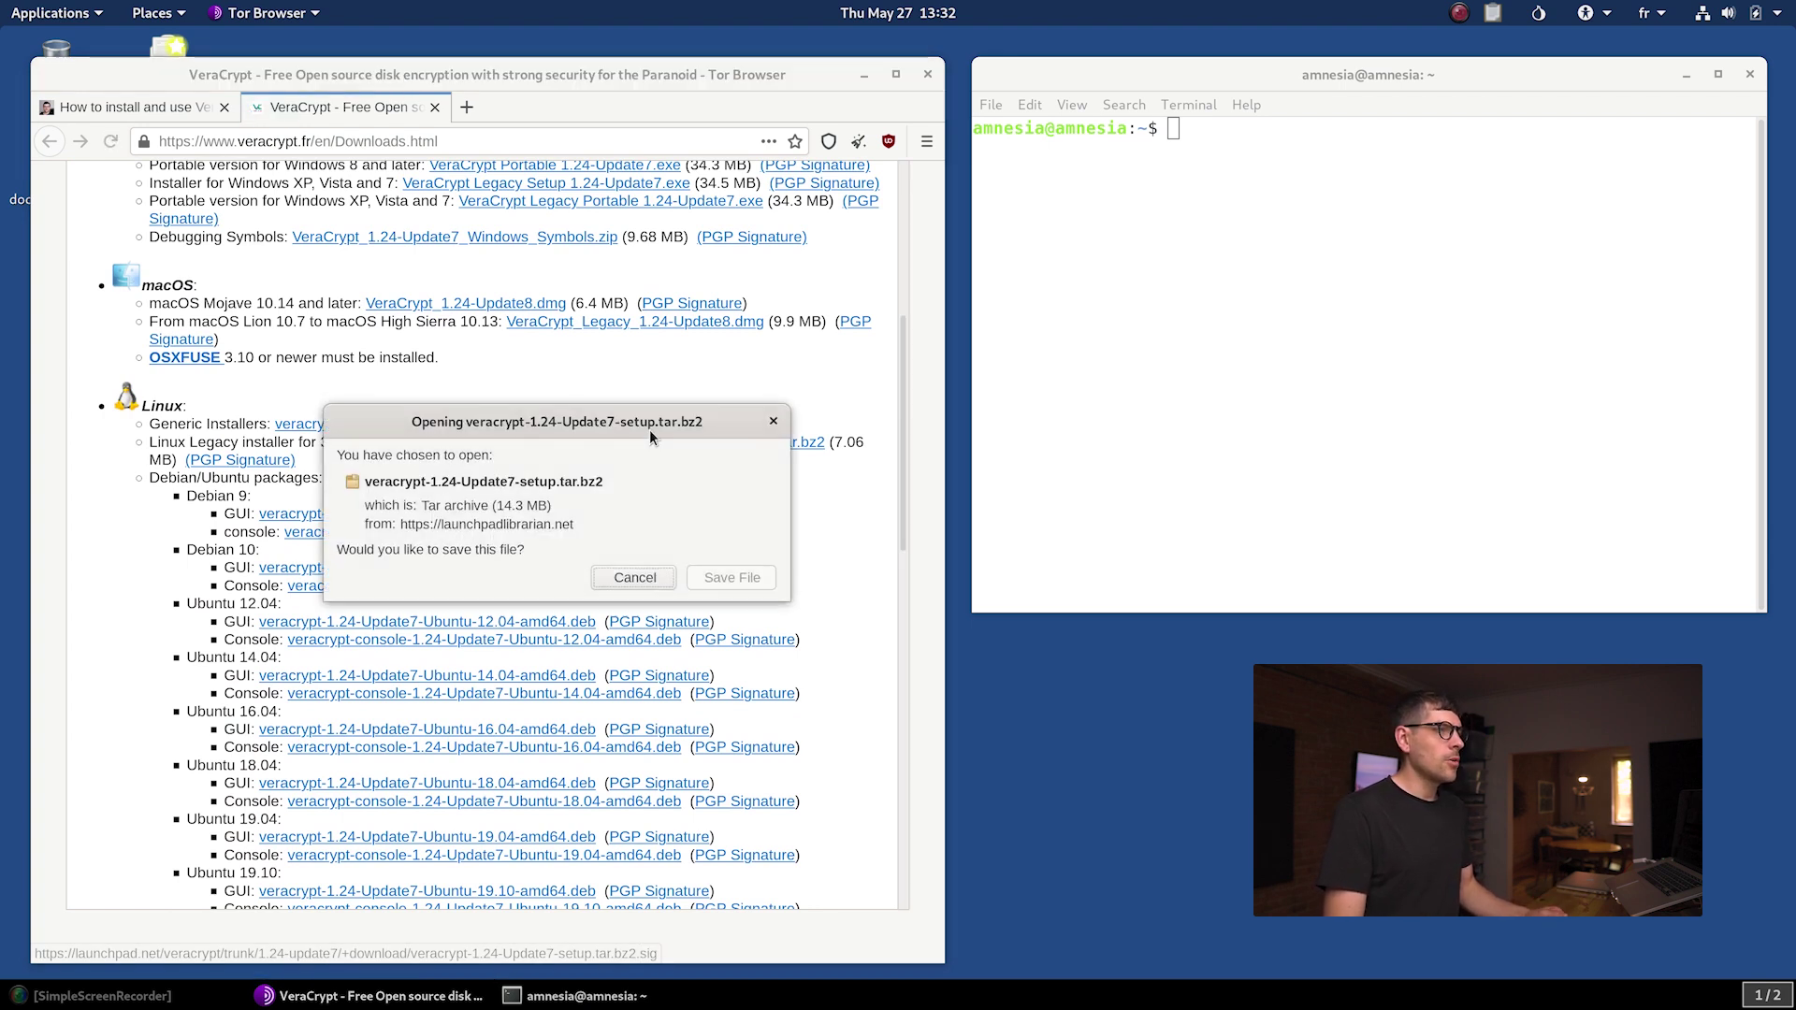
# Save the 1.24-Update7 setup archive to the Tor Browser folder and request its PGP signature
pyautogui.click(730, 577)
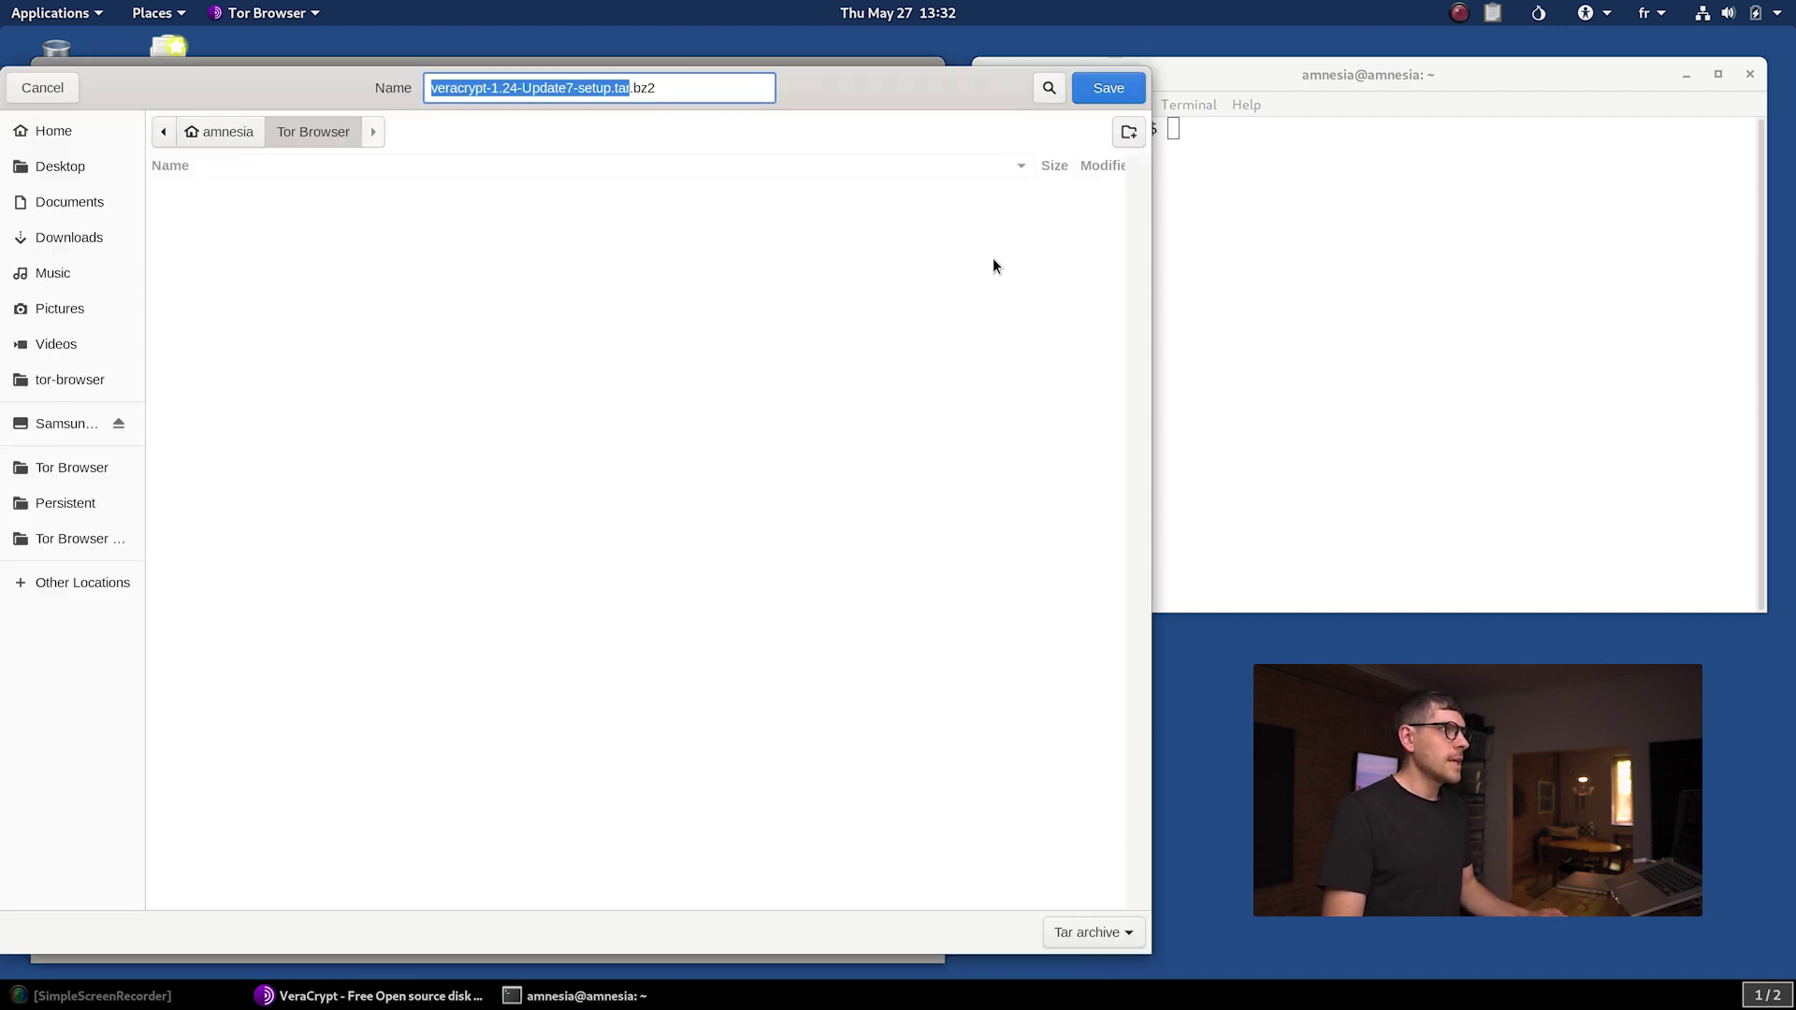
pyautogui.click(1103, 92)
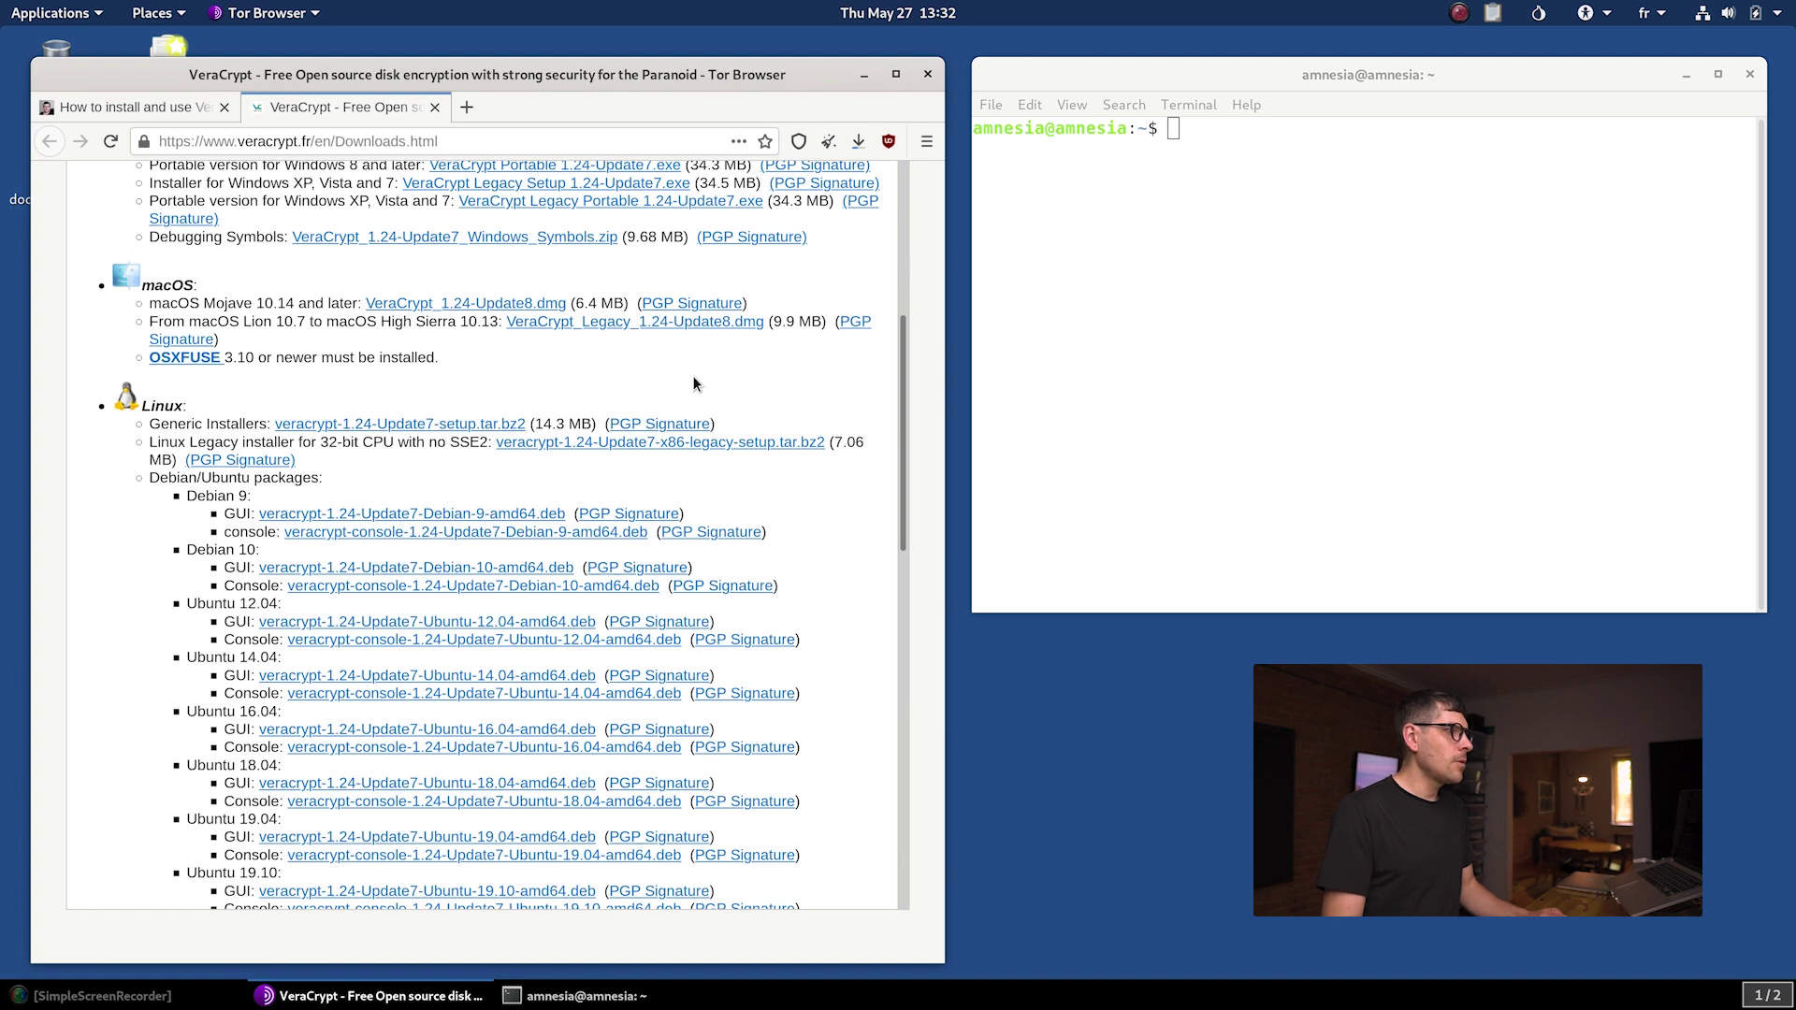
pyautogui.click(692, 425)
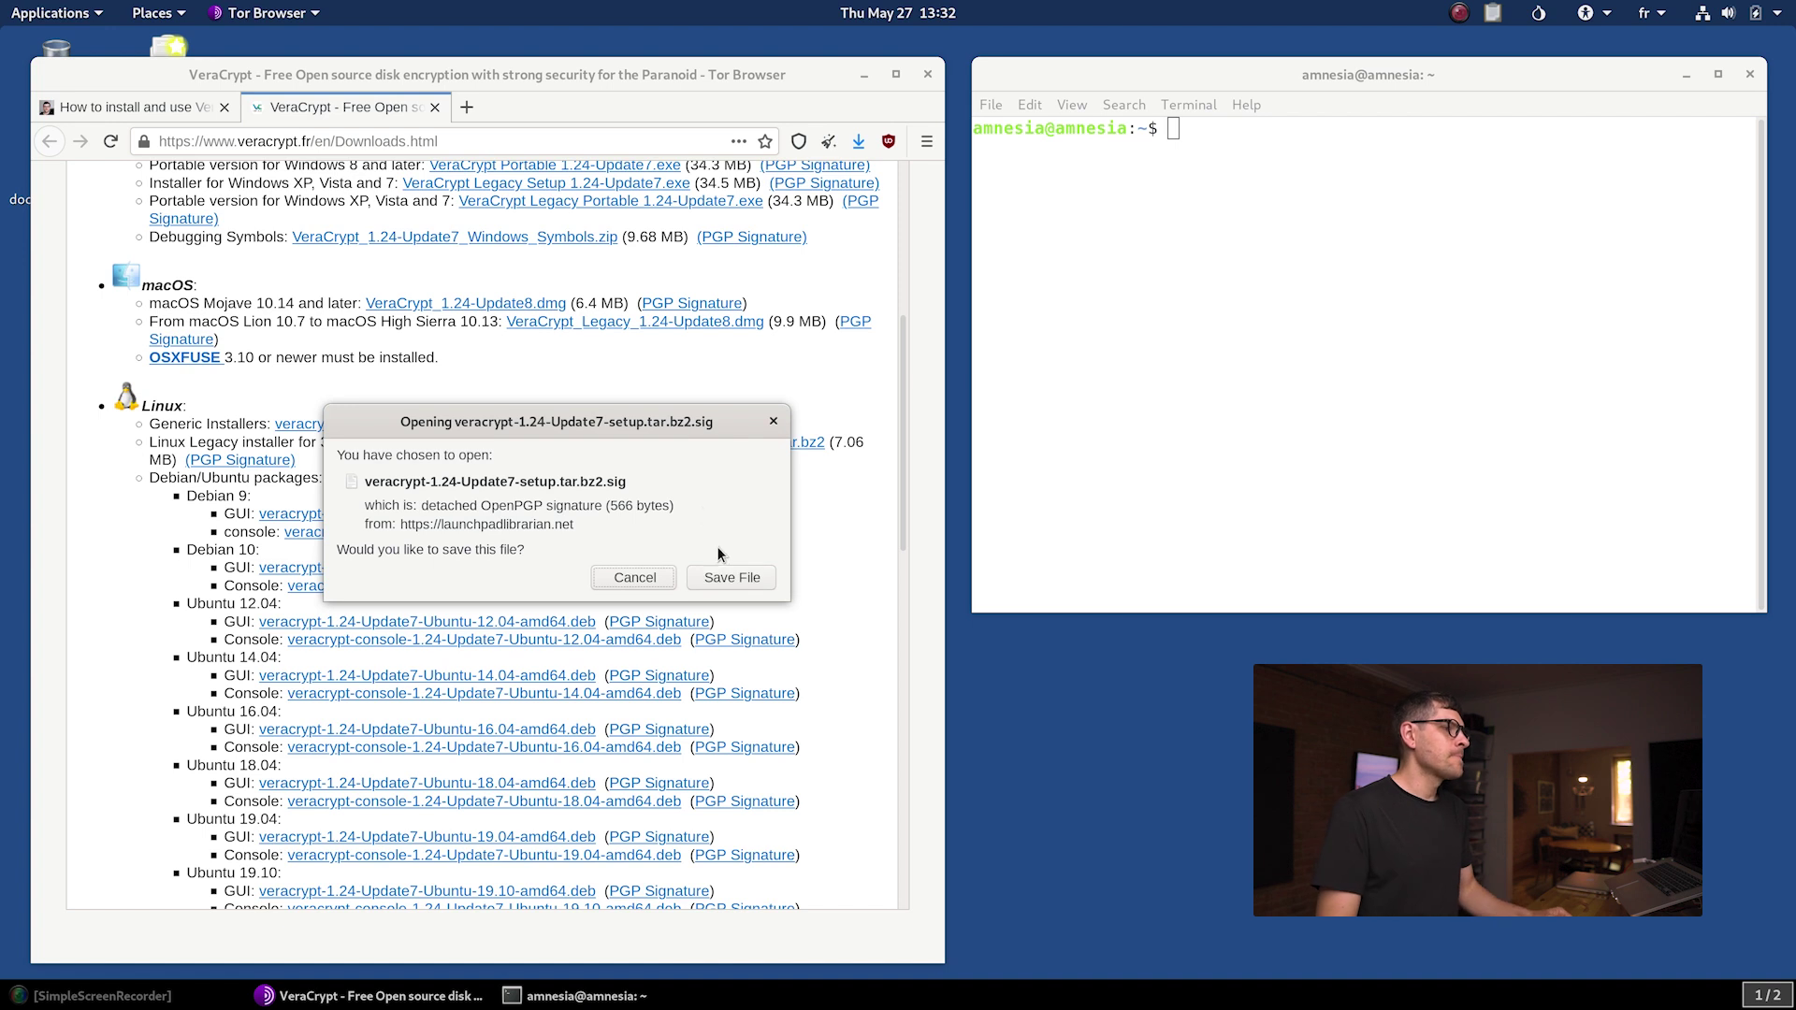
# Save the .sig file beside the installer, confirm both downloads finished, and close the downloads tab
pyautogui.click(738, 581)
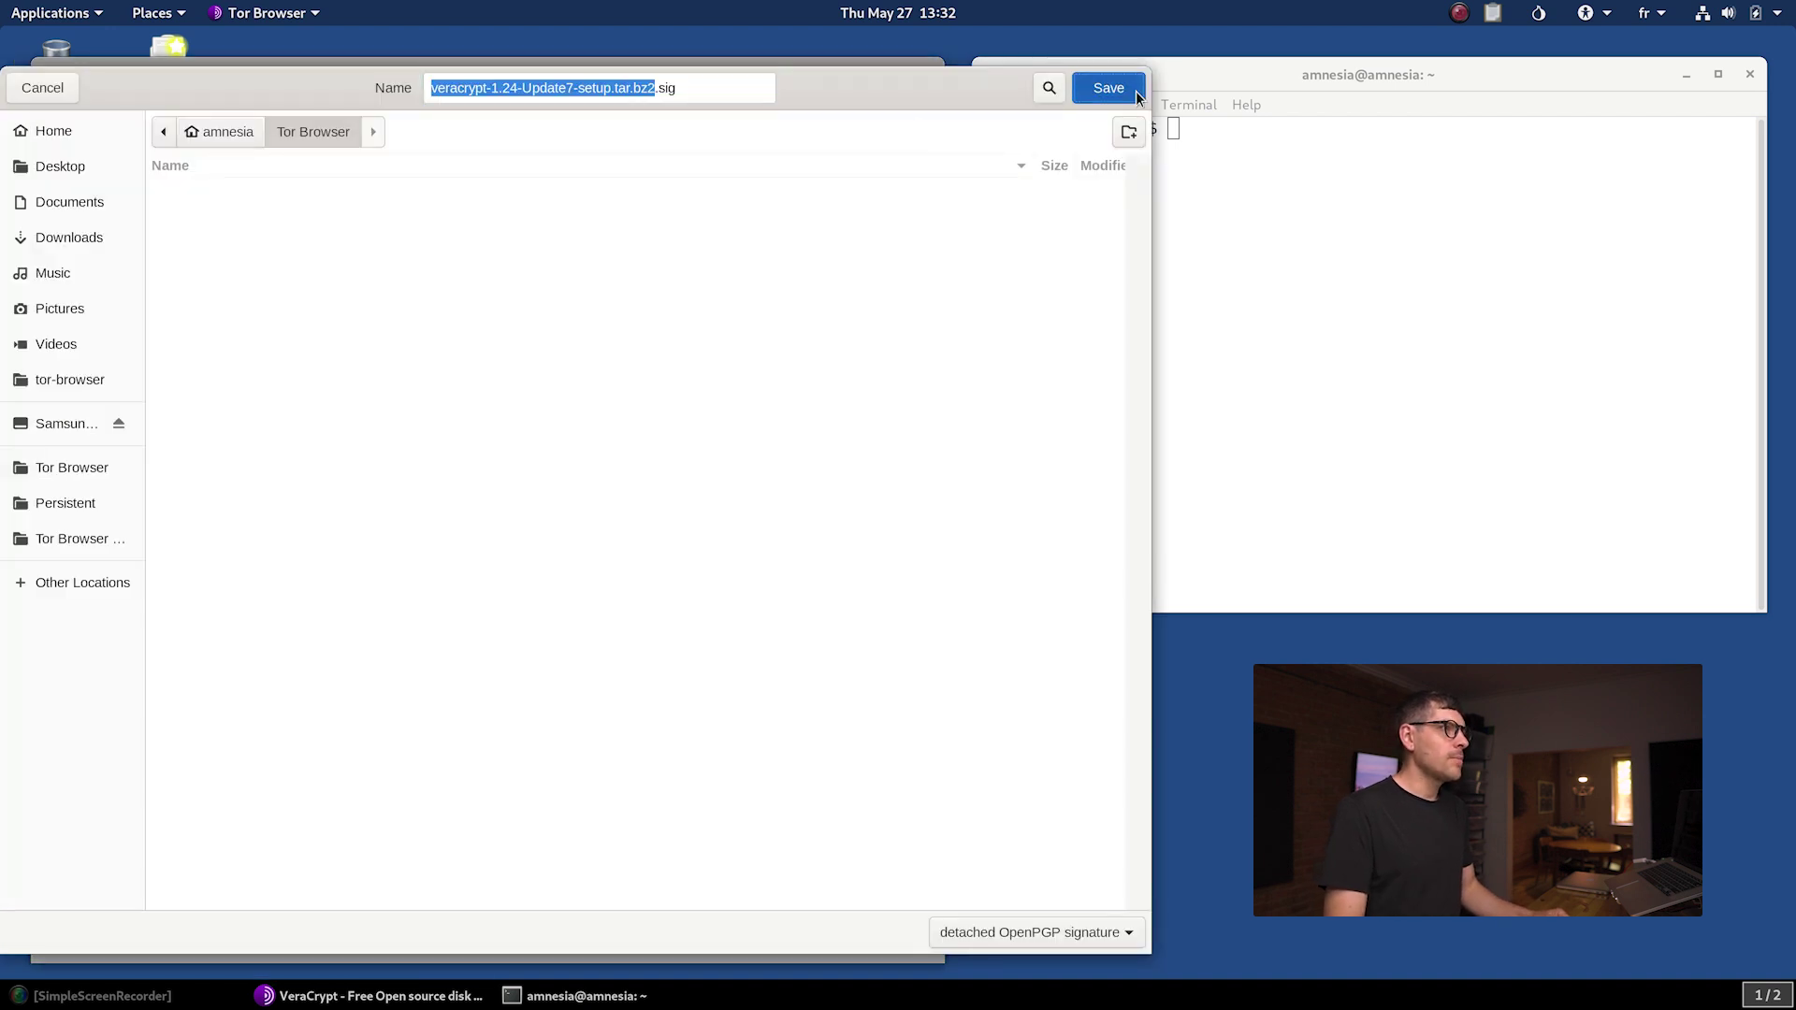
pyautogui.click(1135, 90)
pyautogui.click(860, 142)
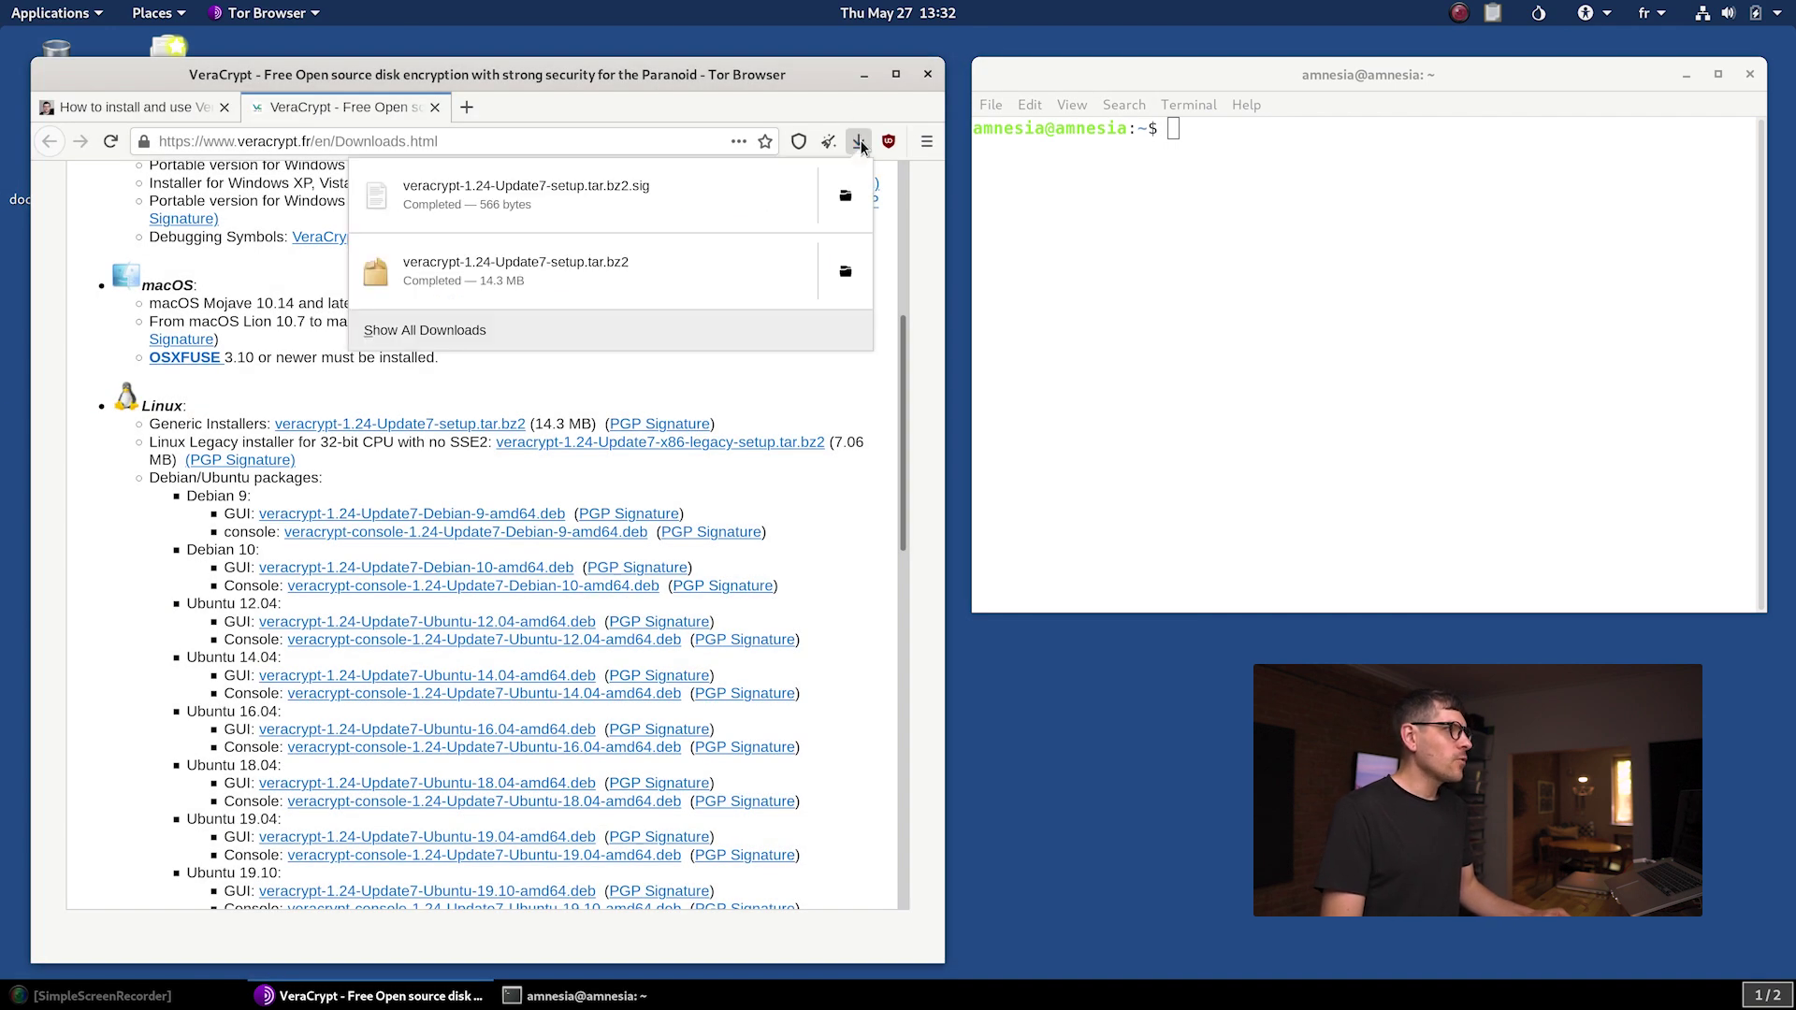
pyautogui.click(859, 141)
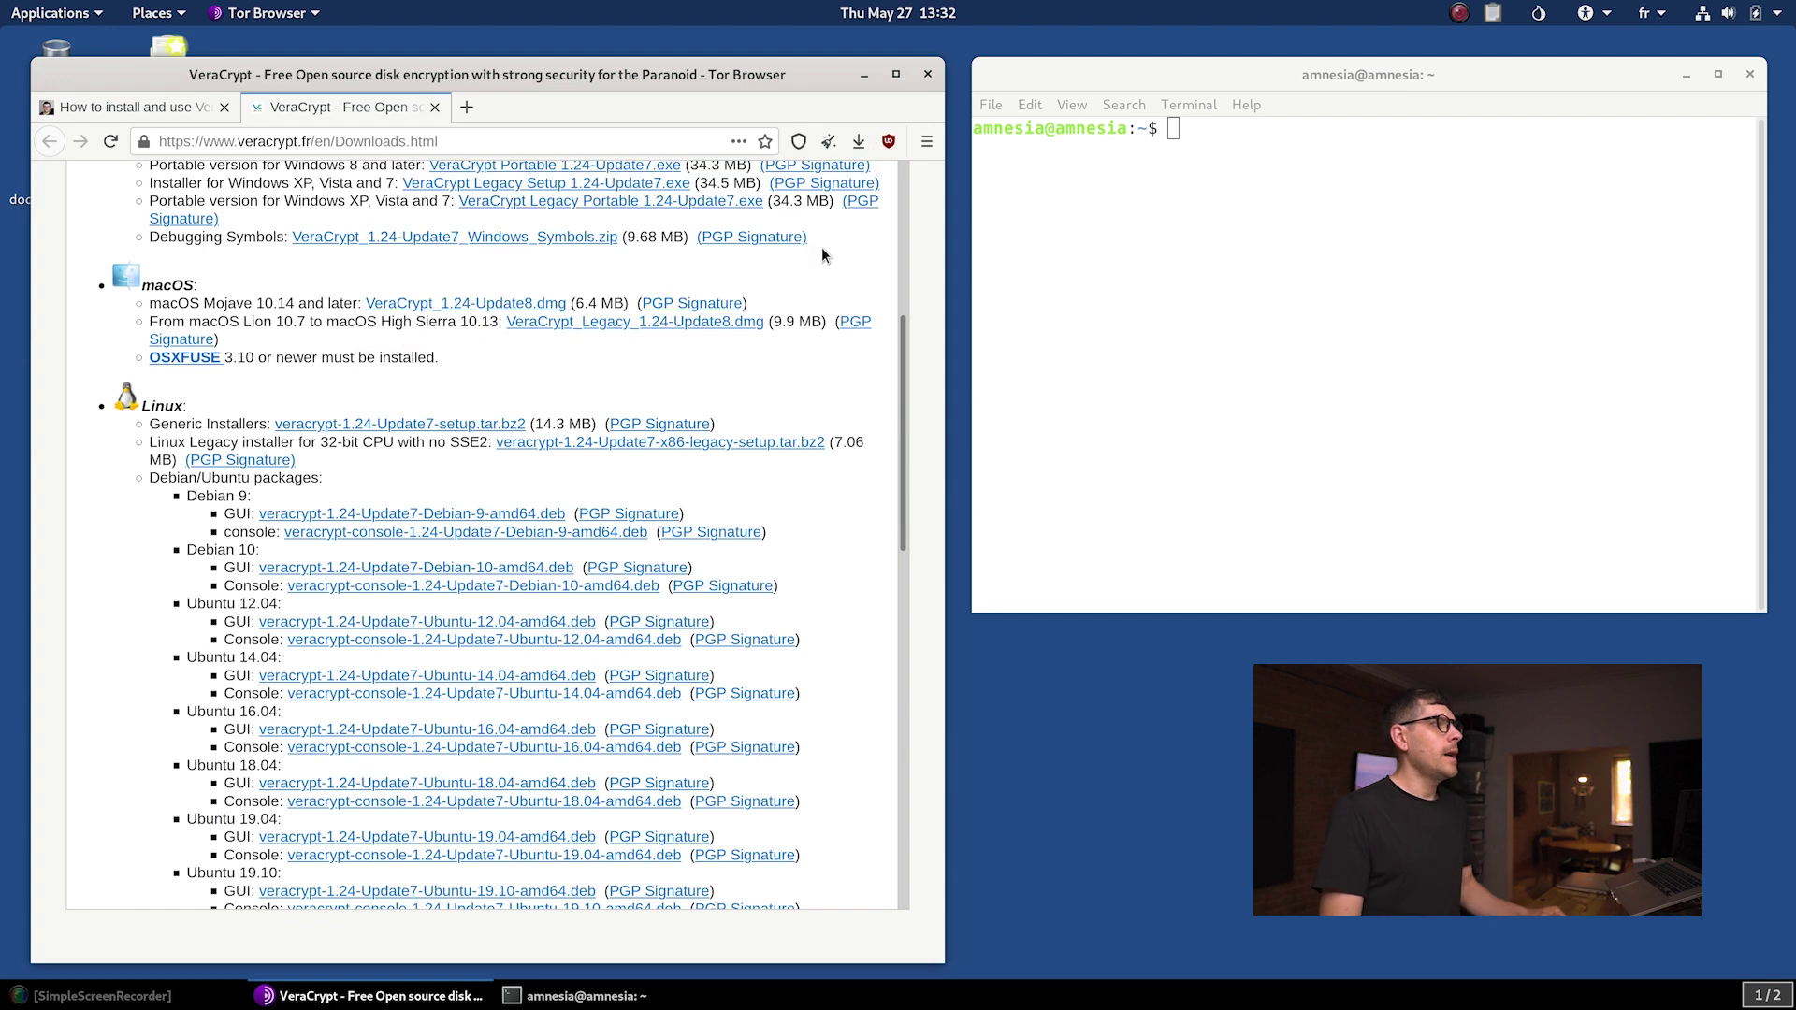
pyautogui.click(436, 108)
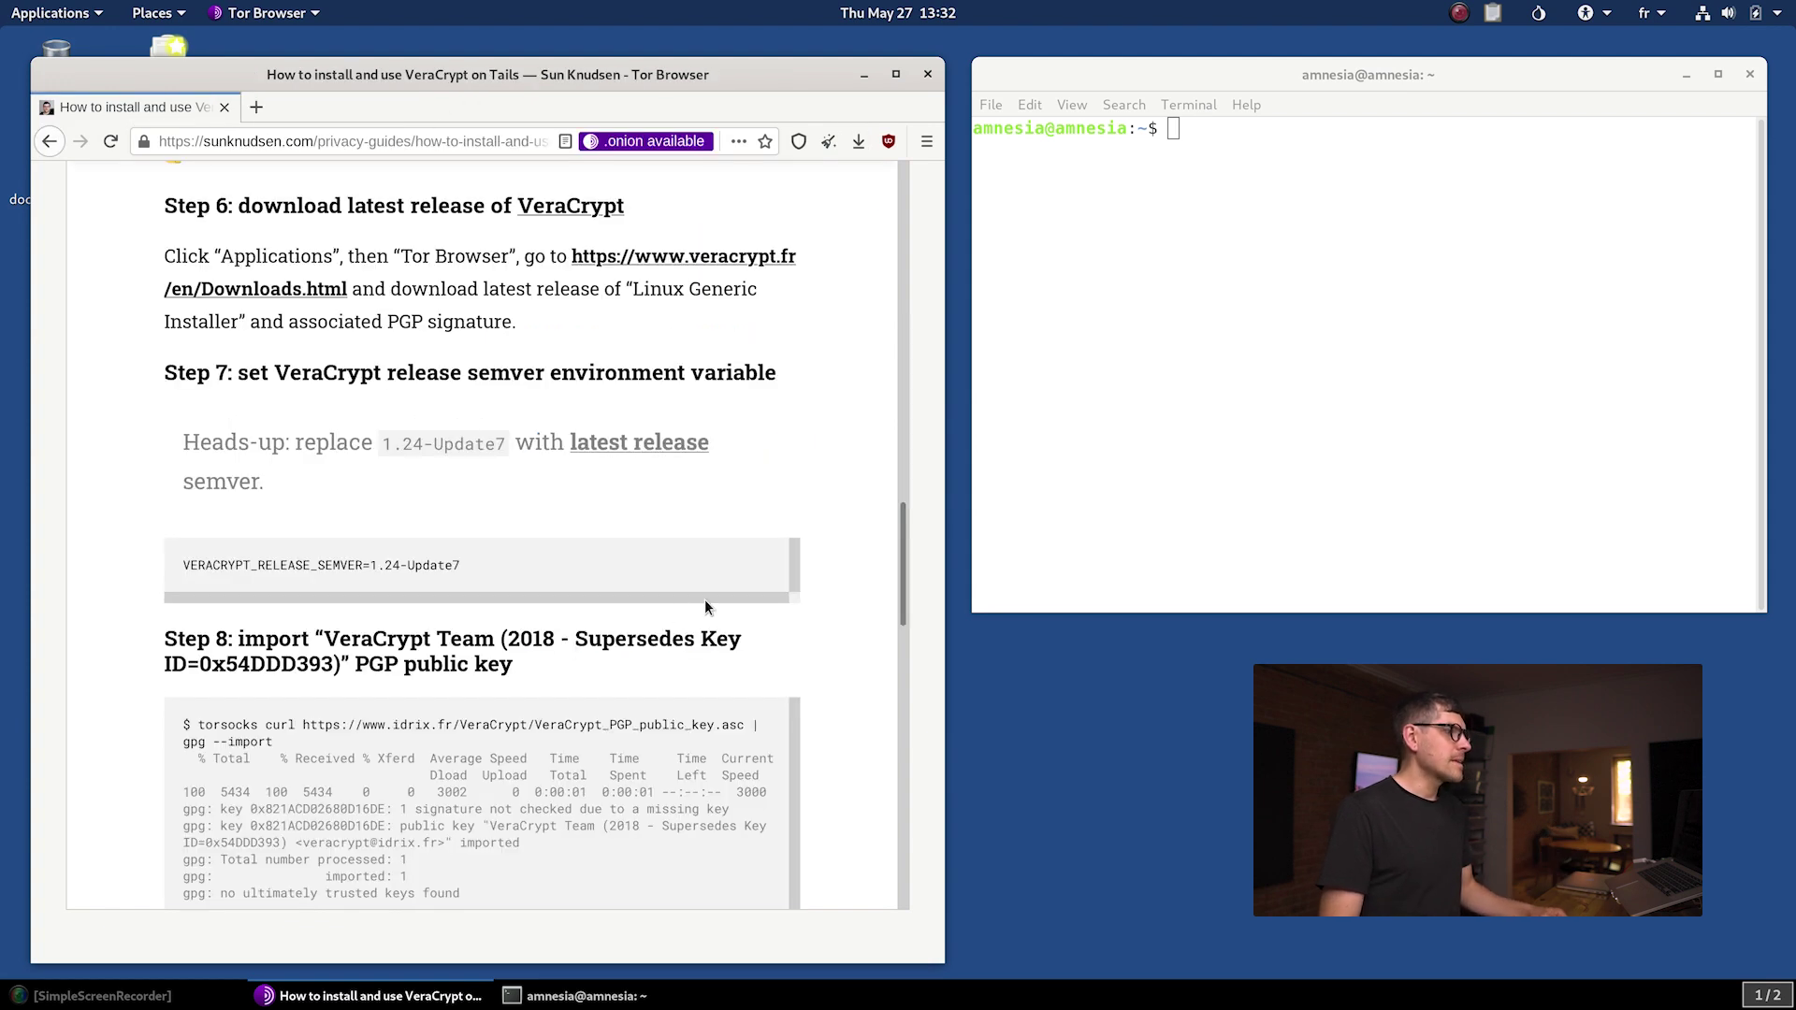
# Copy the guide's Step 7 line into Terminal to set VERACRYPT_RELEASE_SEMVER=1.24-Update7
pyautogui.tripleClick(314, 563)
pyautogui.rightClick(346, 563)
pyautogui.click(387, 575)
pyautogui.click(990, 389)
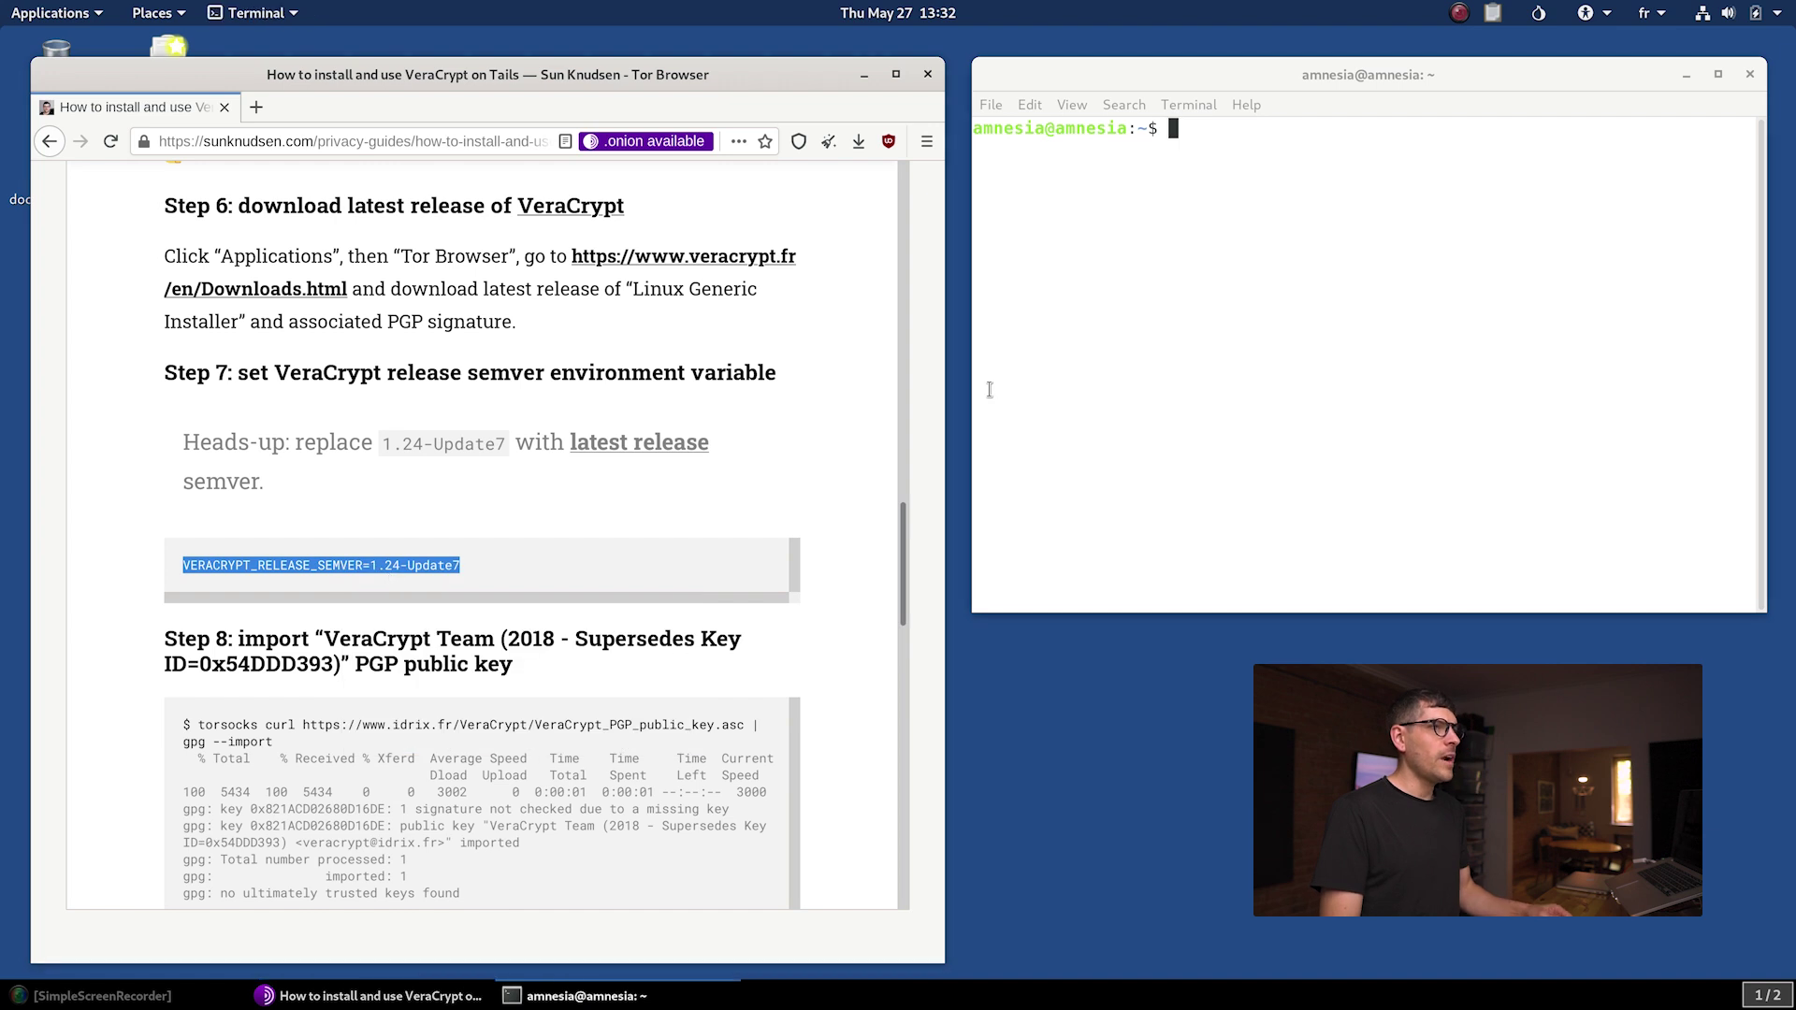
pyautogui.rightClick(1193, 294)
pyautogui.click(1217, 350)
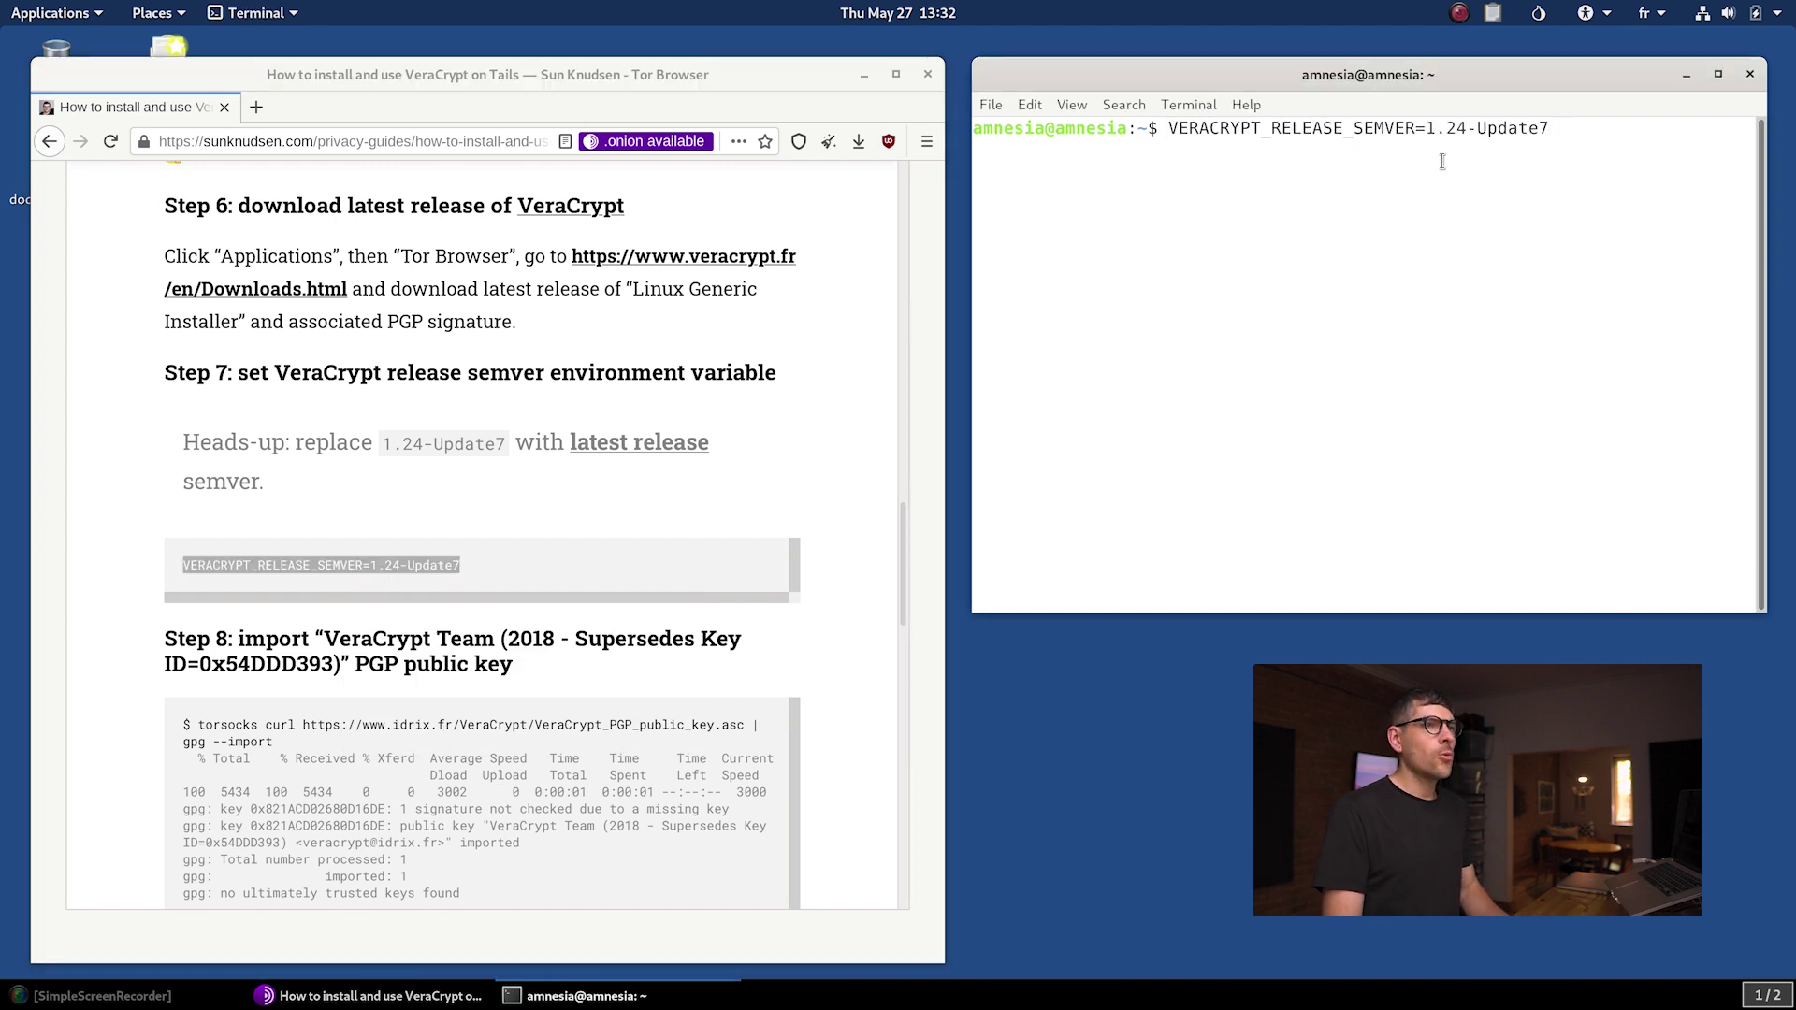
pyautogui.moveTo(1483, 129); pyautogui.dragTo(1551, 130)
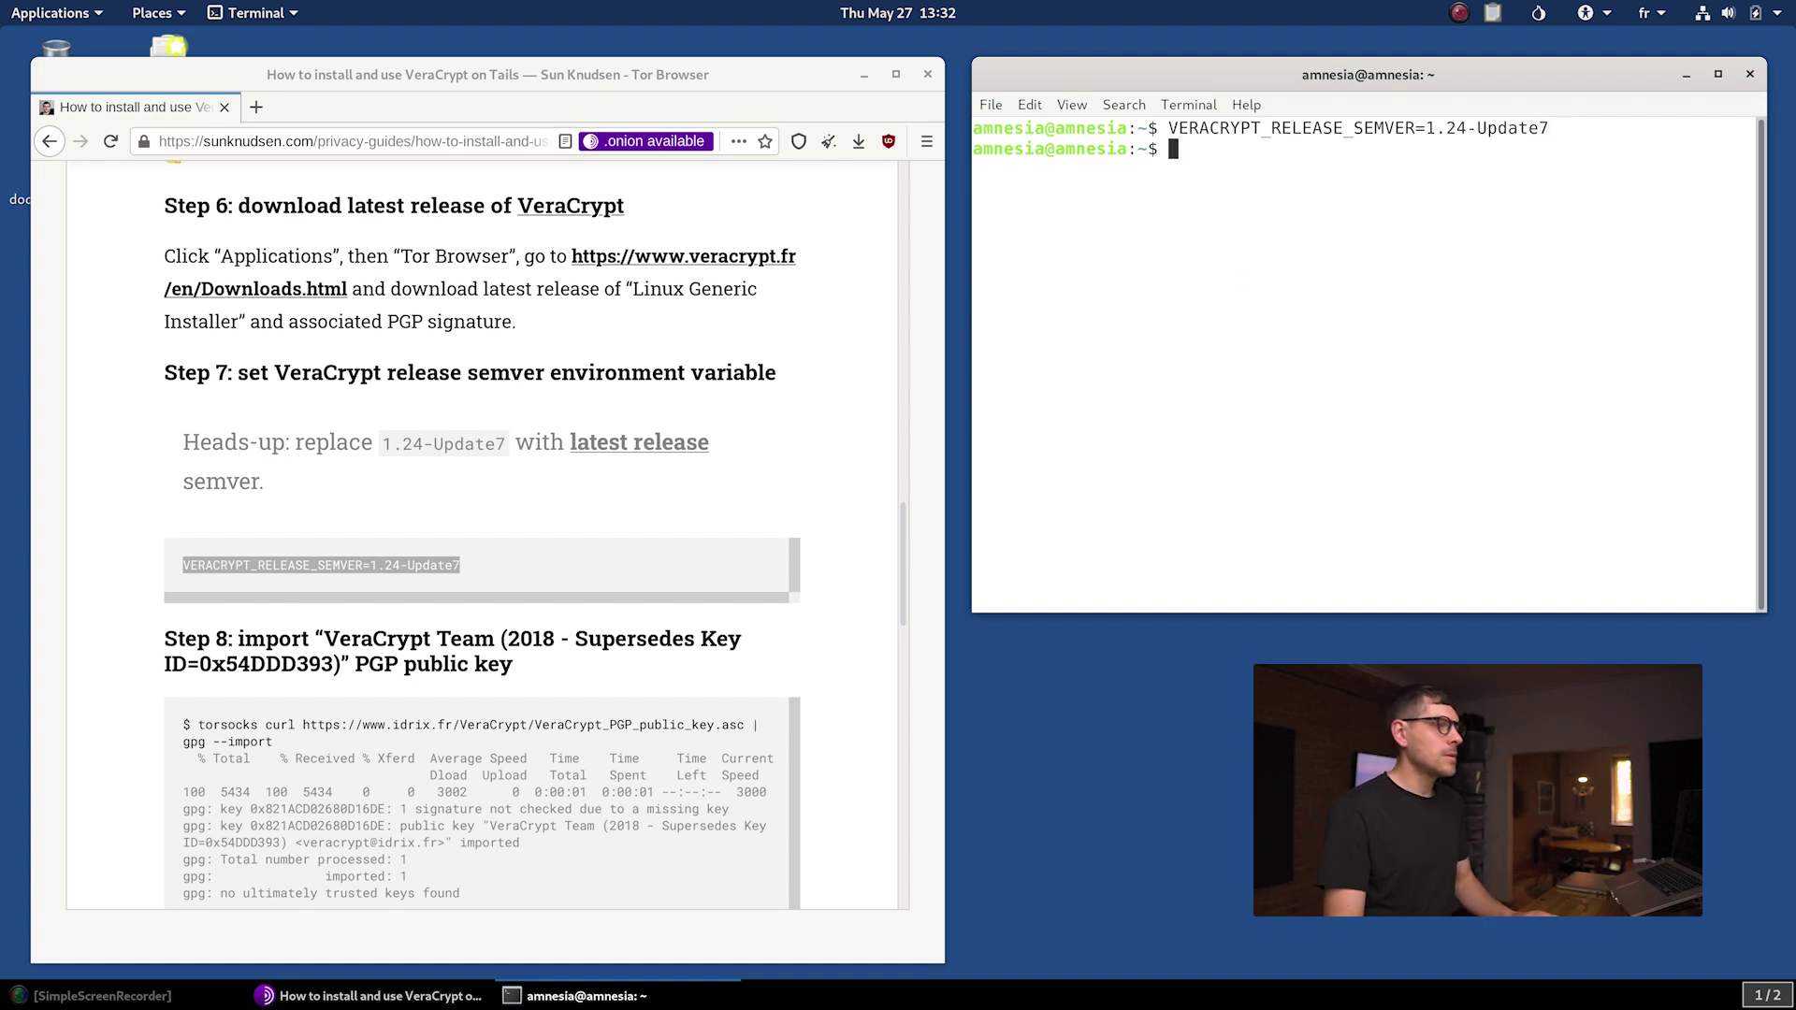
# Copy the Step 8 torsocks curl | gpg --import command into Terminal and run it
pyautogui.moveTo(906, 527); pyautogui.dragTo(905, 590)
pyautogui.moveTo(185, 404); pyautogui.dragTo(301, 421)
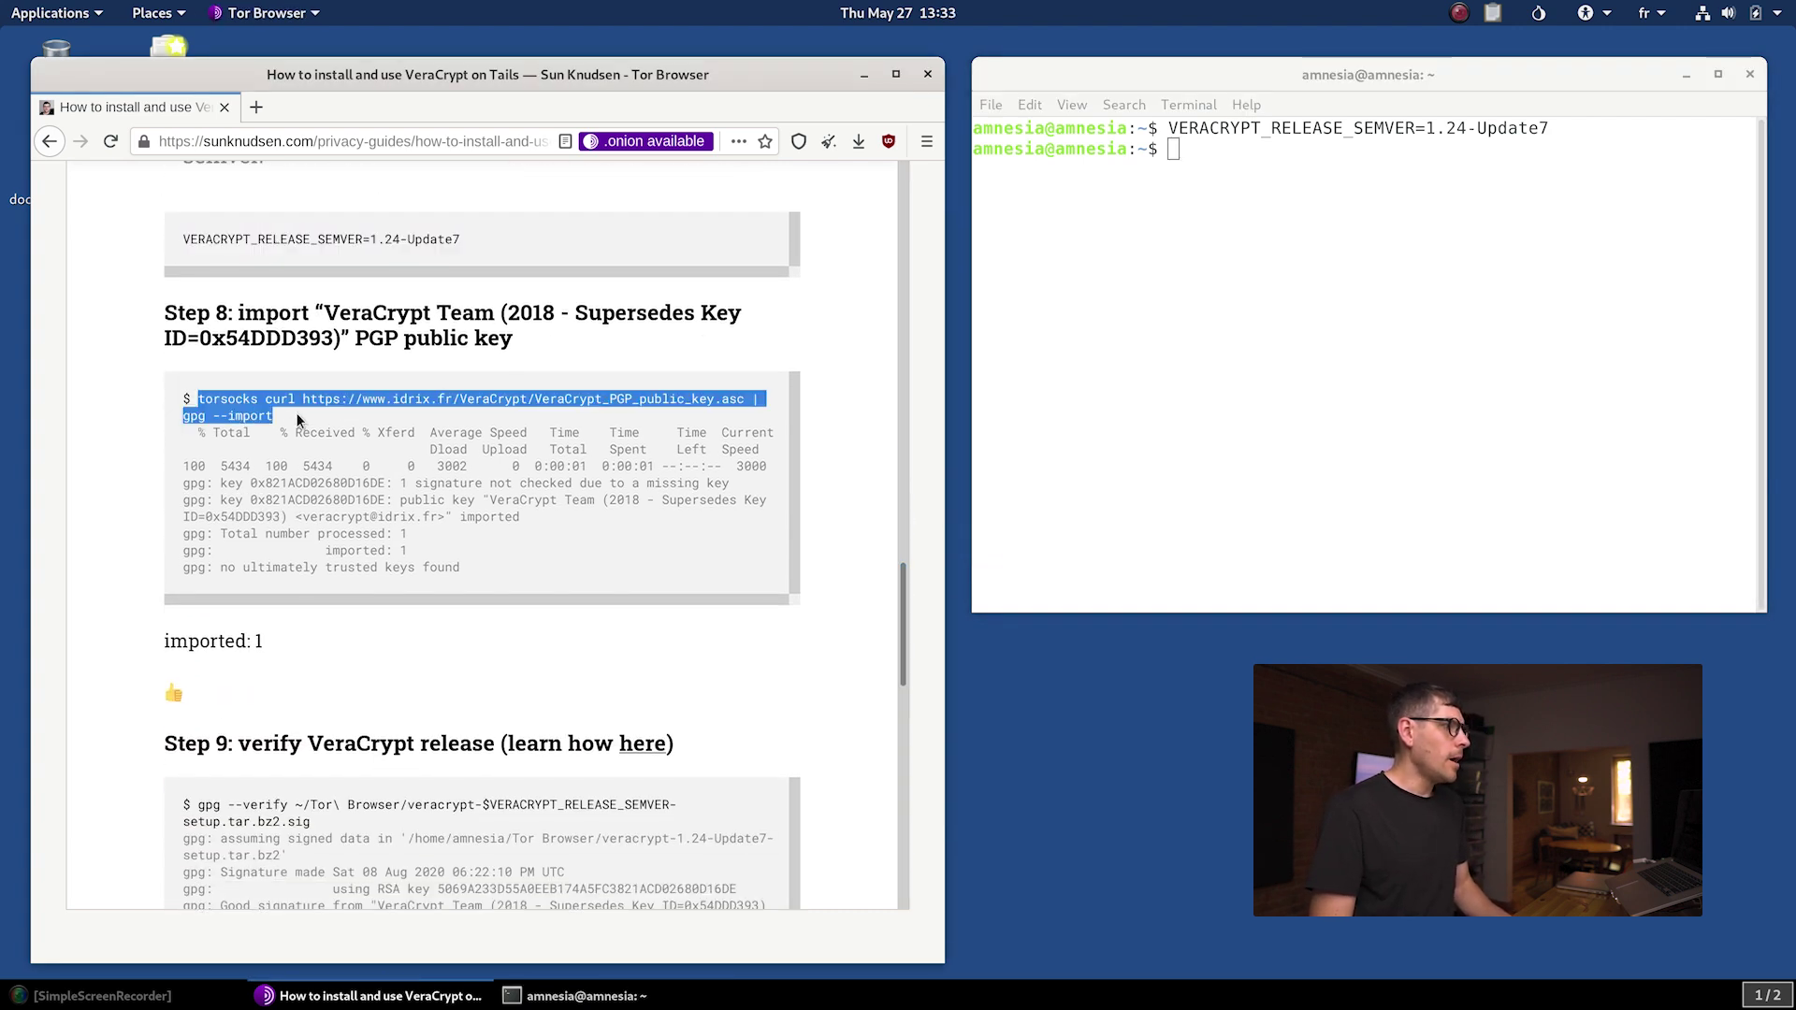
pyautogui.rightClick(272, 409)
pyautogui.click(318, 421)
pyautogui.click(544, 404)
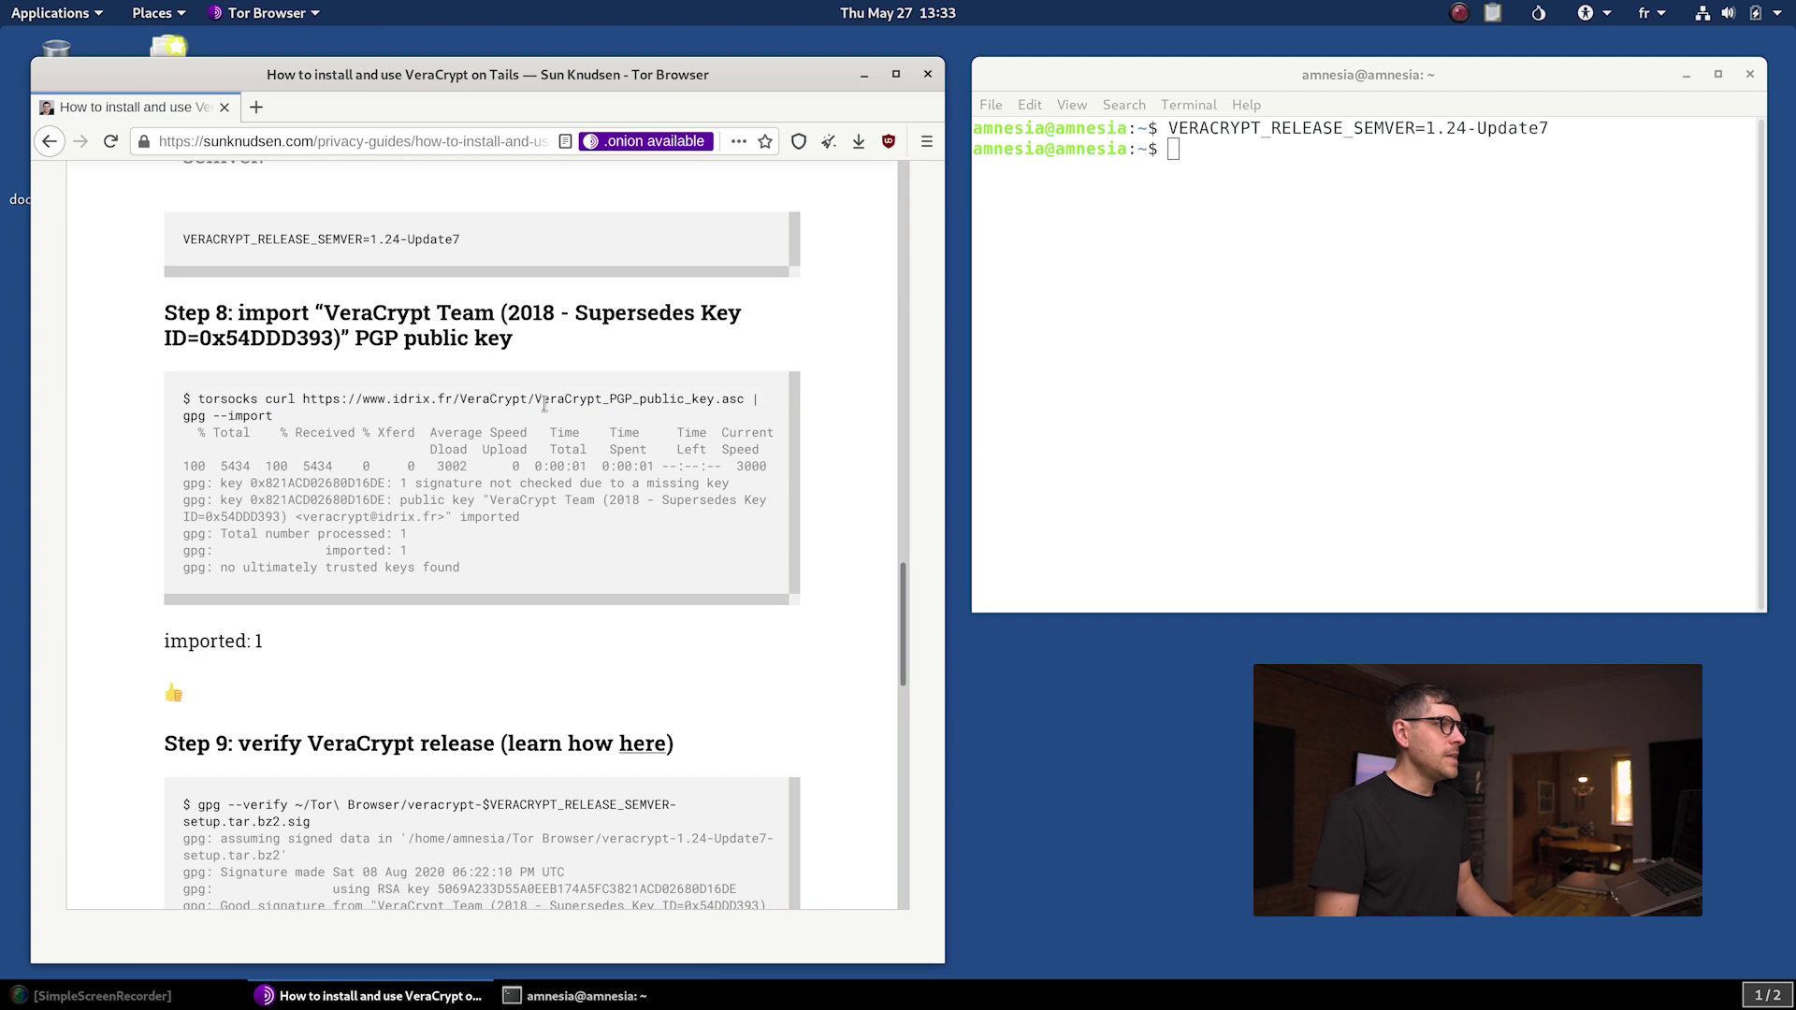
pyautogui.click(988, 356)
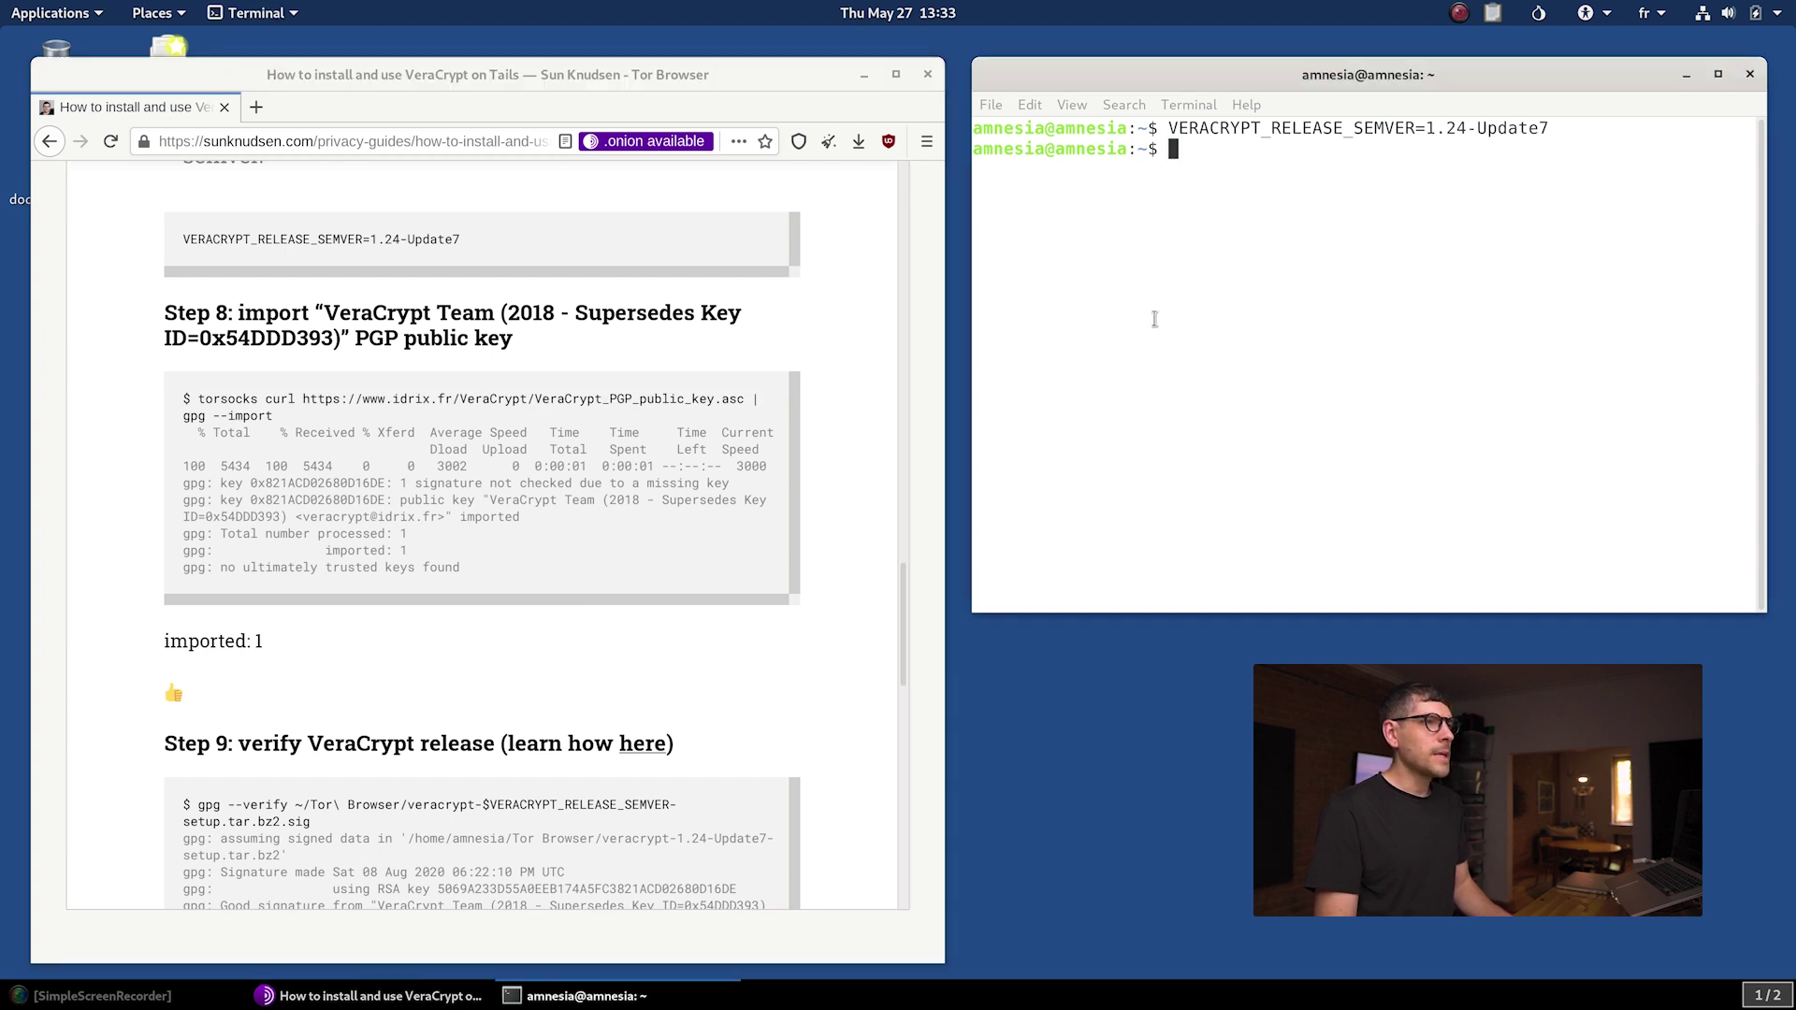
pyautogui.rightClick(1183, 236)
pyautogui.click(1213, 297)
pyautogui.press('Return')
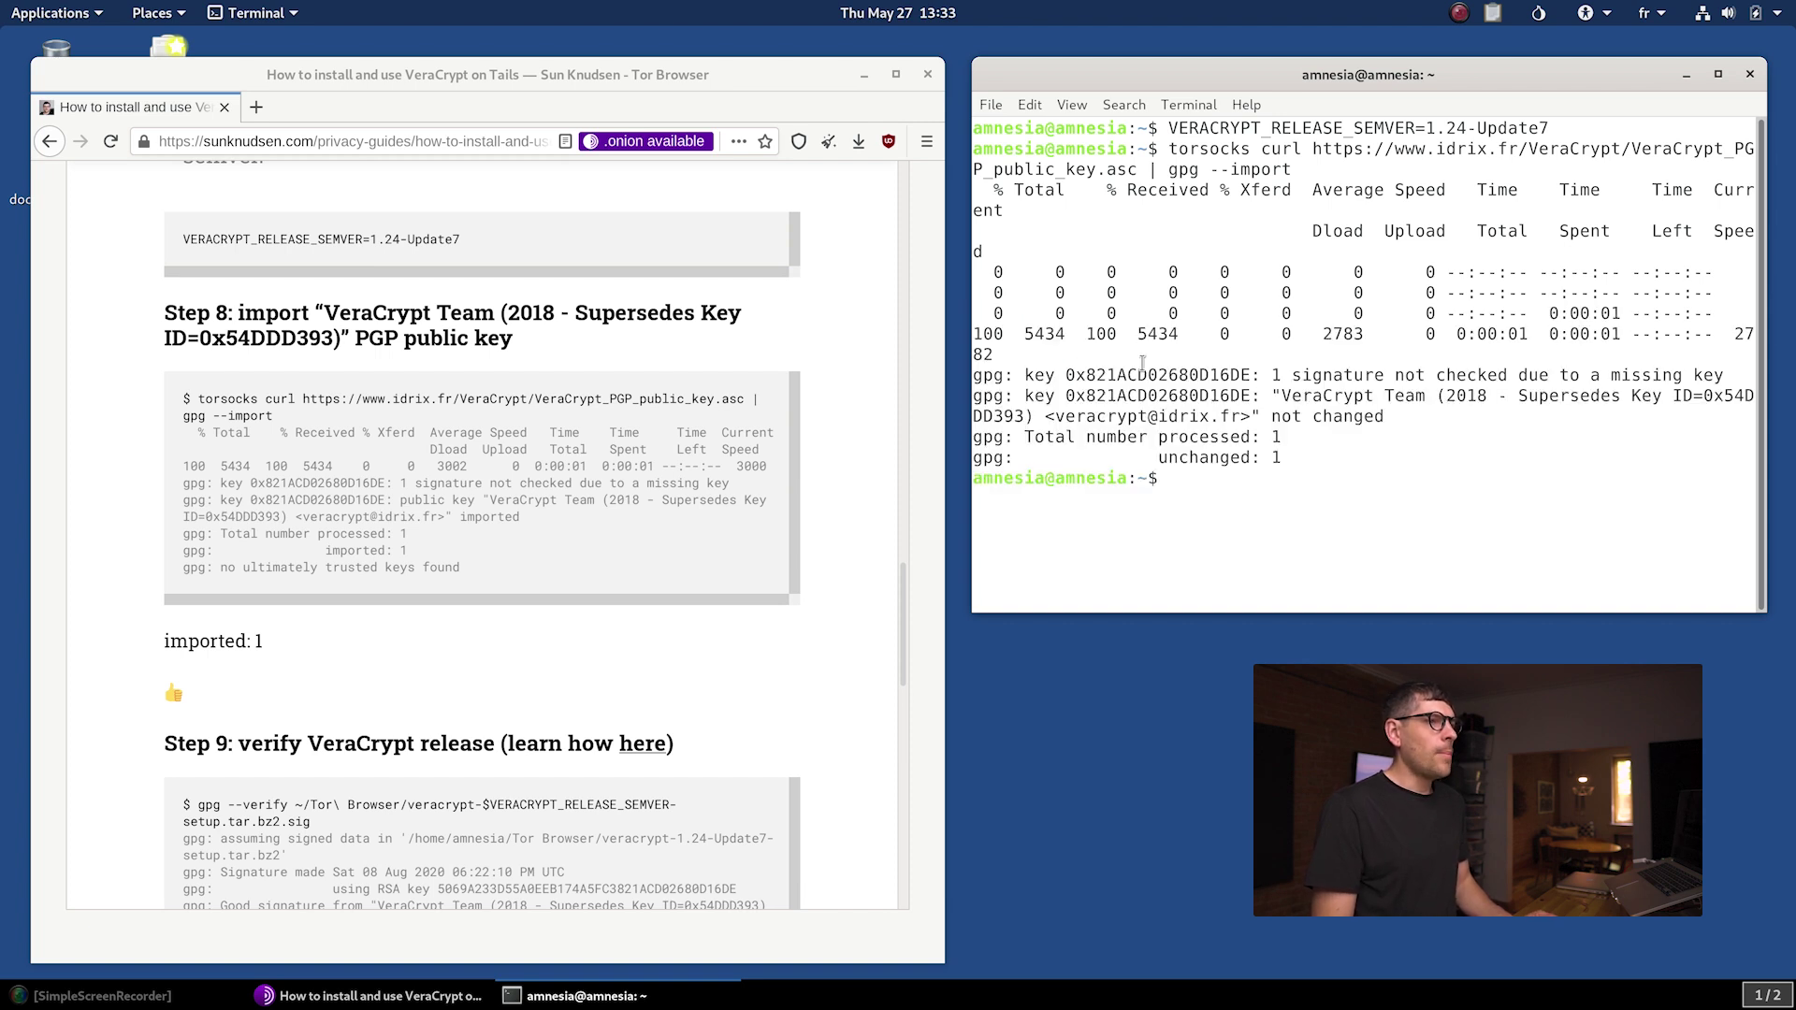
pyautogui.click(1207, 148)
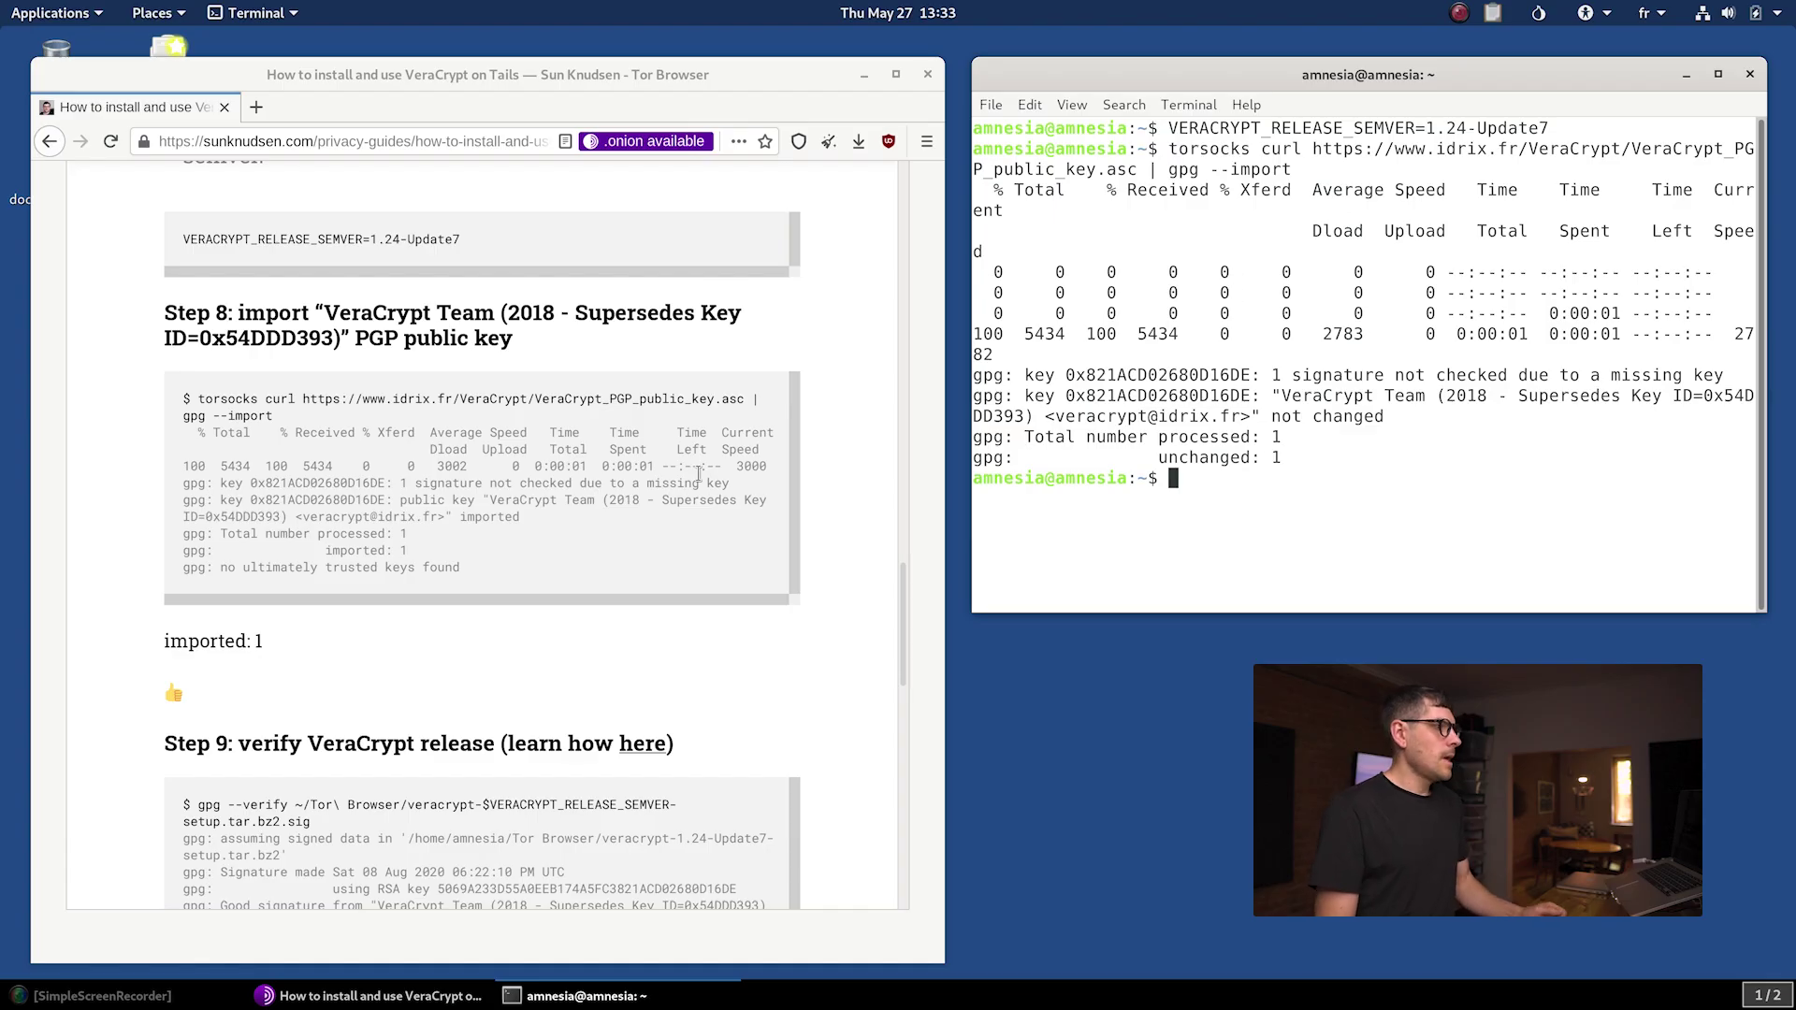
# Copy the guide's Step 9 gpg --verify command into Terminal and run it on the .sig file
pyautogui.click(903, 603)
pyautogui.scroll(-4, 902, 614)
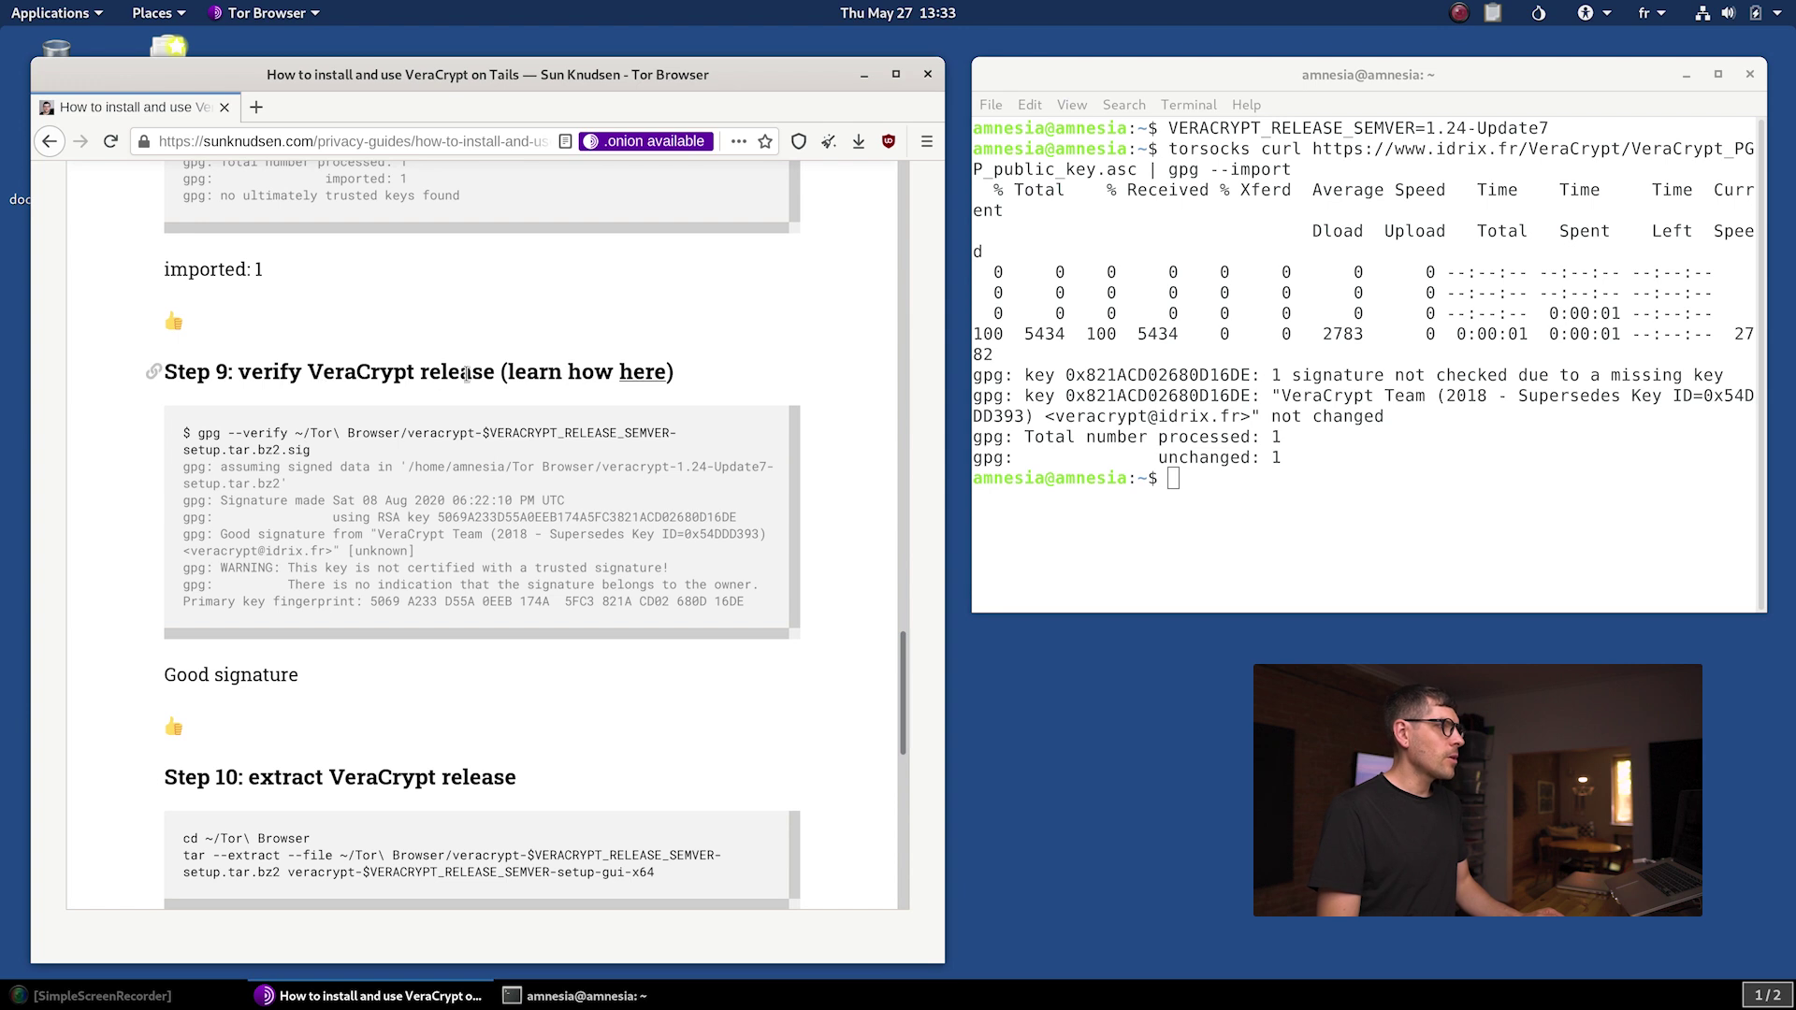
pyautogui.moveTo(197, 433); pyautogui.dragTo(328, 456)
pyautogui.rightClick(230, 432)
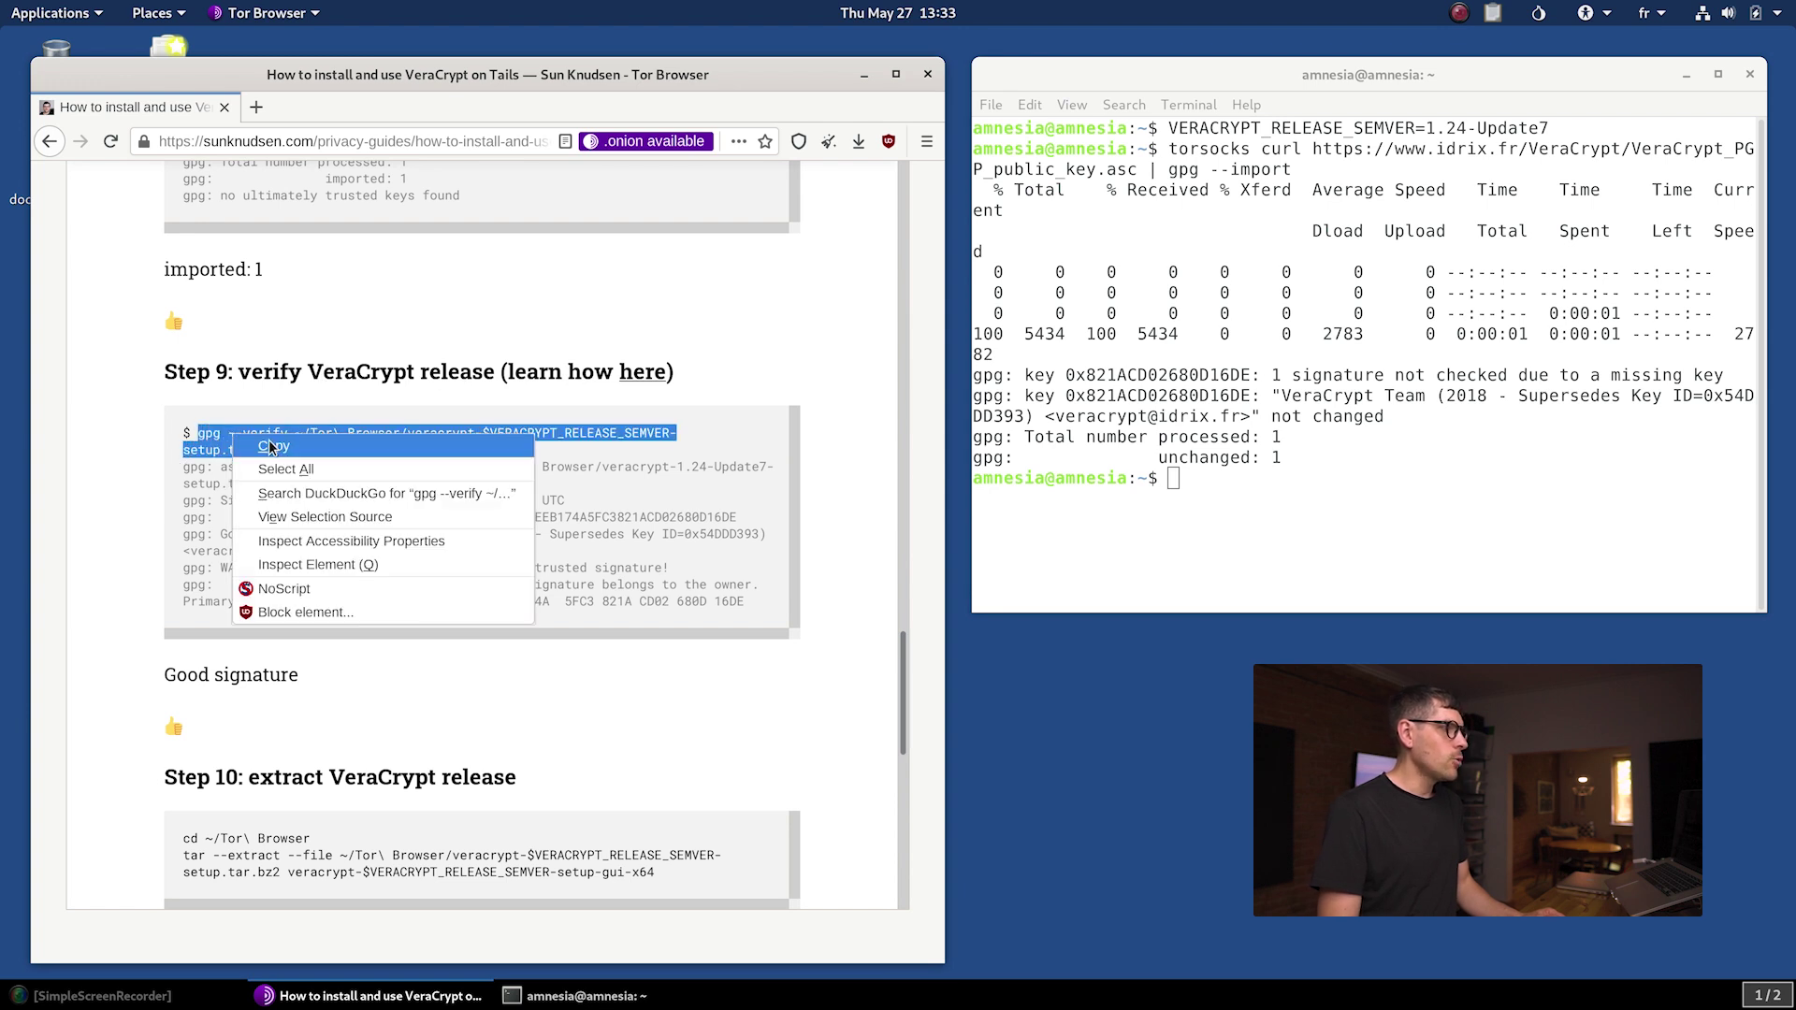
pyautogui.click(271, 446)
pyautogui.click(1169, 413)
pyautogui.rightClick(1169, 413)
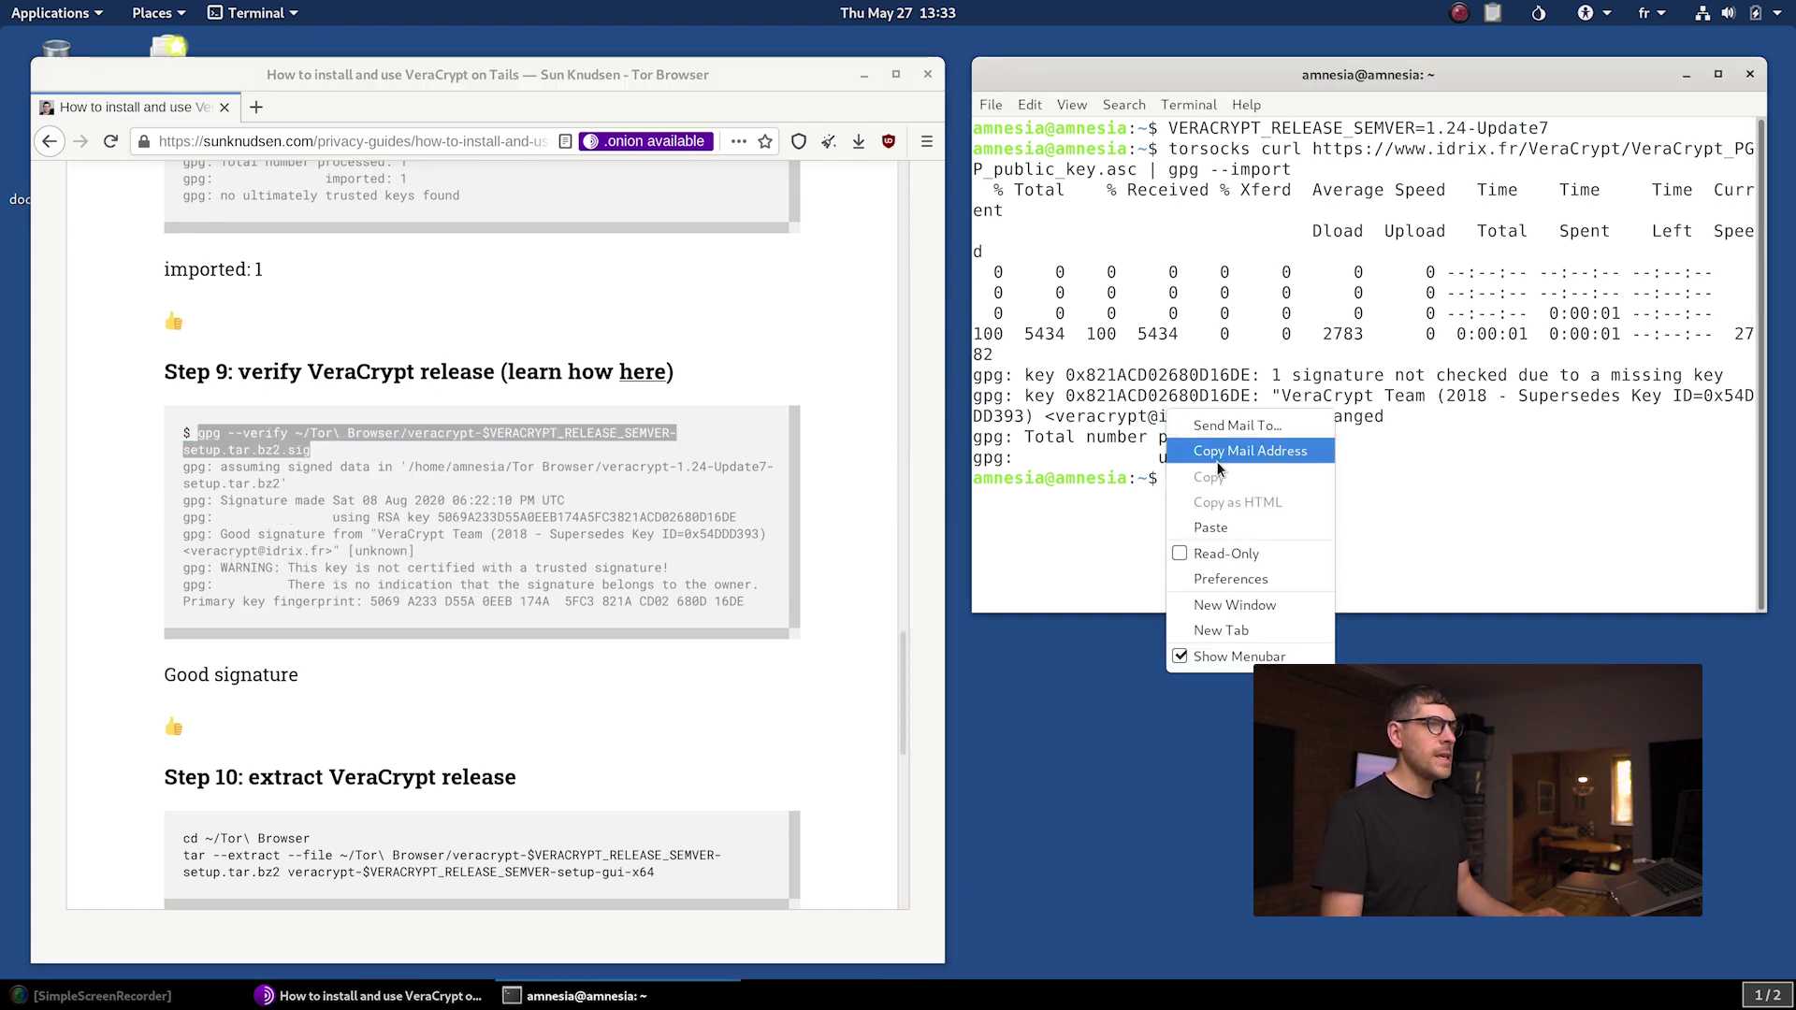
pyautogui.click(1210, 527)
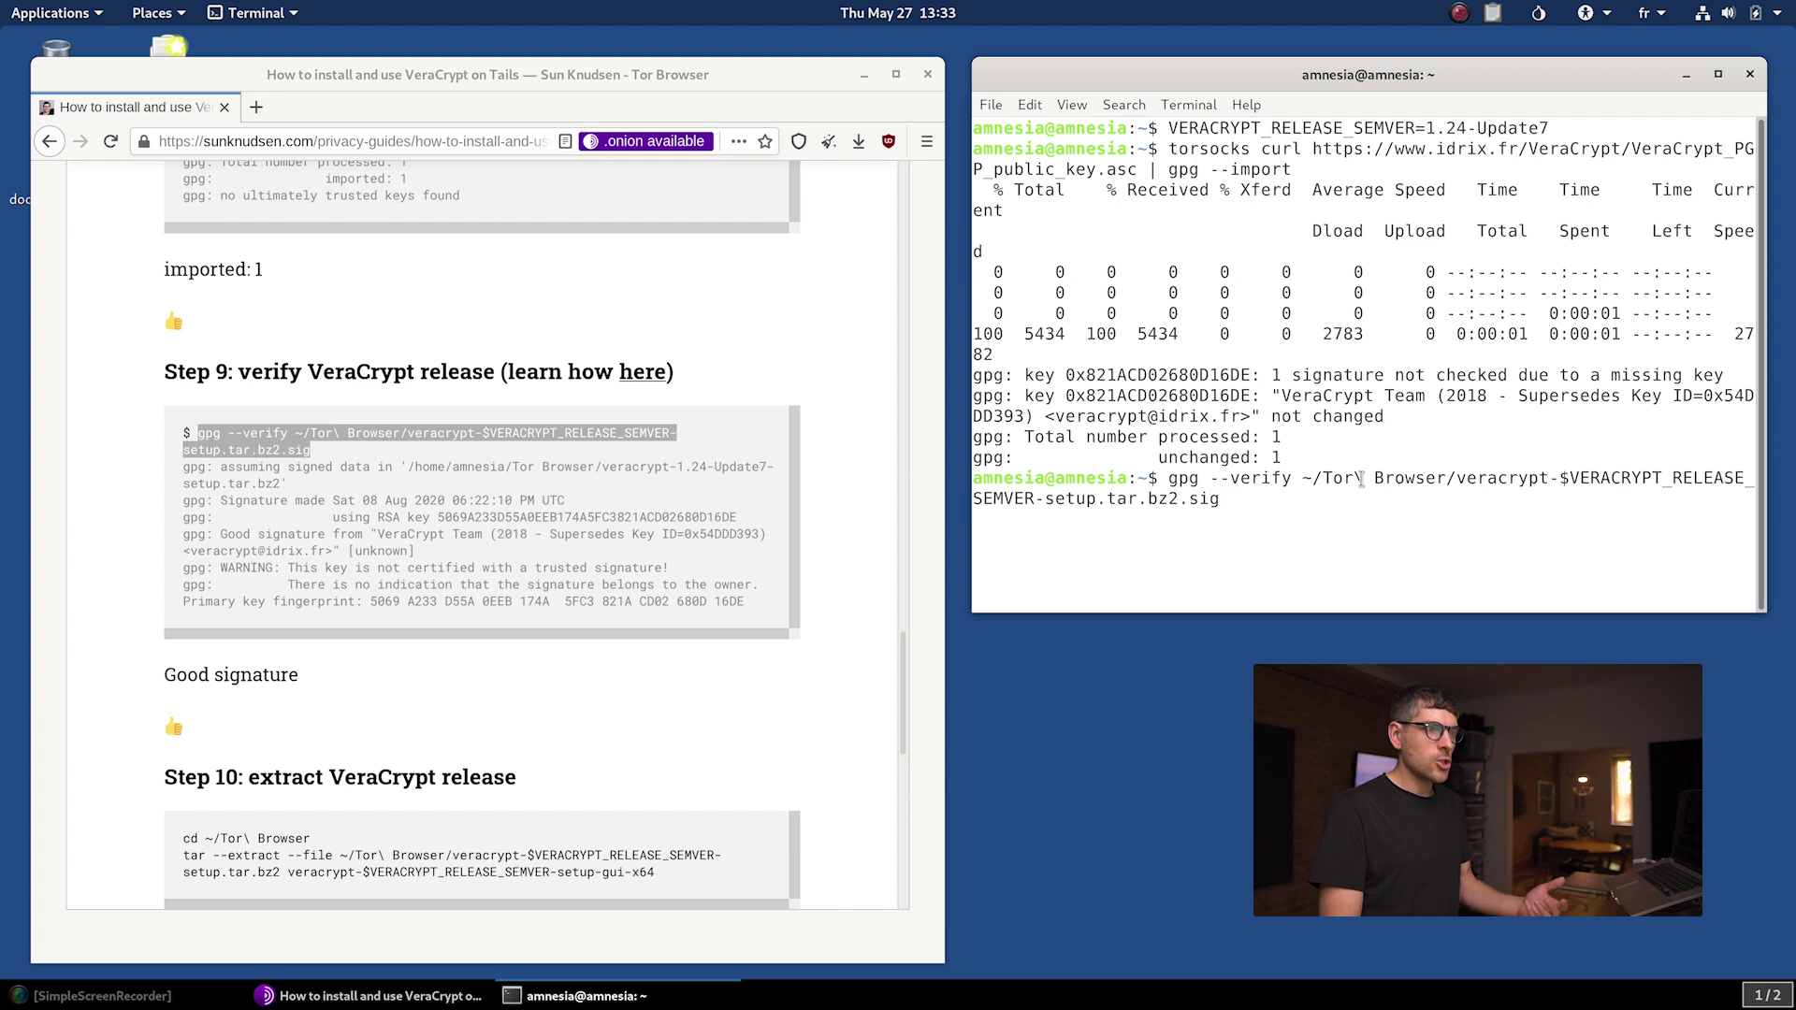
pyautogui.press('Return')
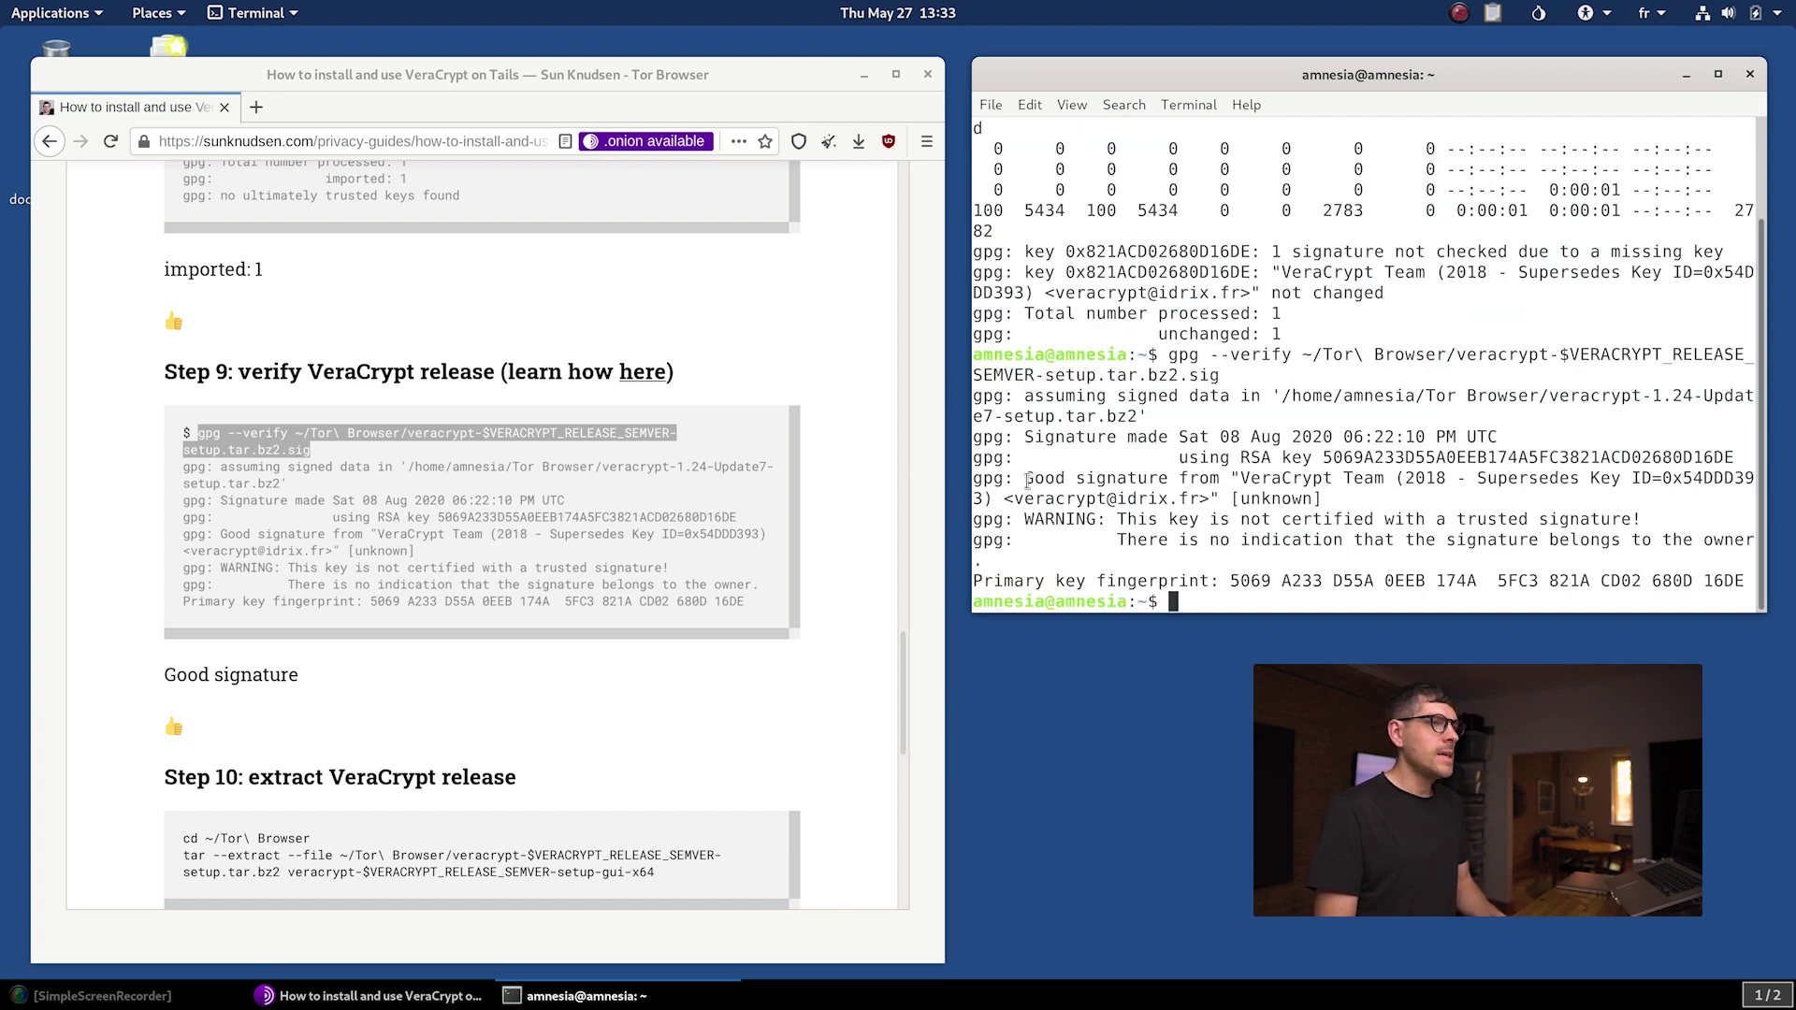
# Compare the Good signature's primary key fingerprint against the fingerprint printed in the guide
pyautogui.moveTo(1027, 480); pyautogui.dragTo(1451, 478)
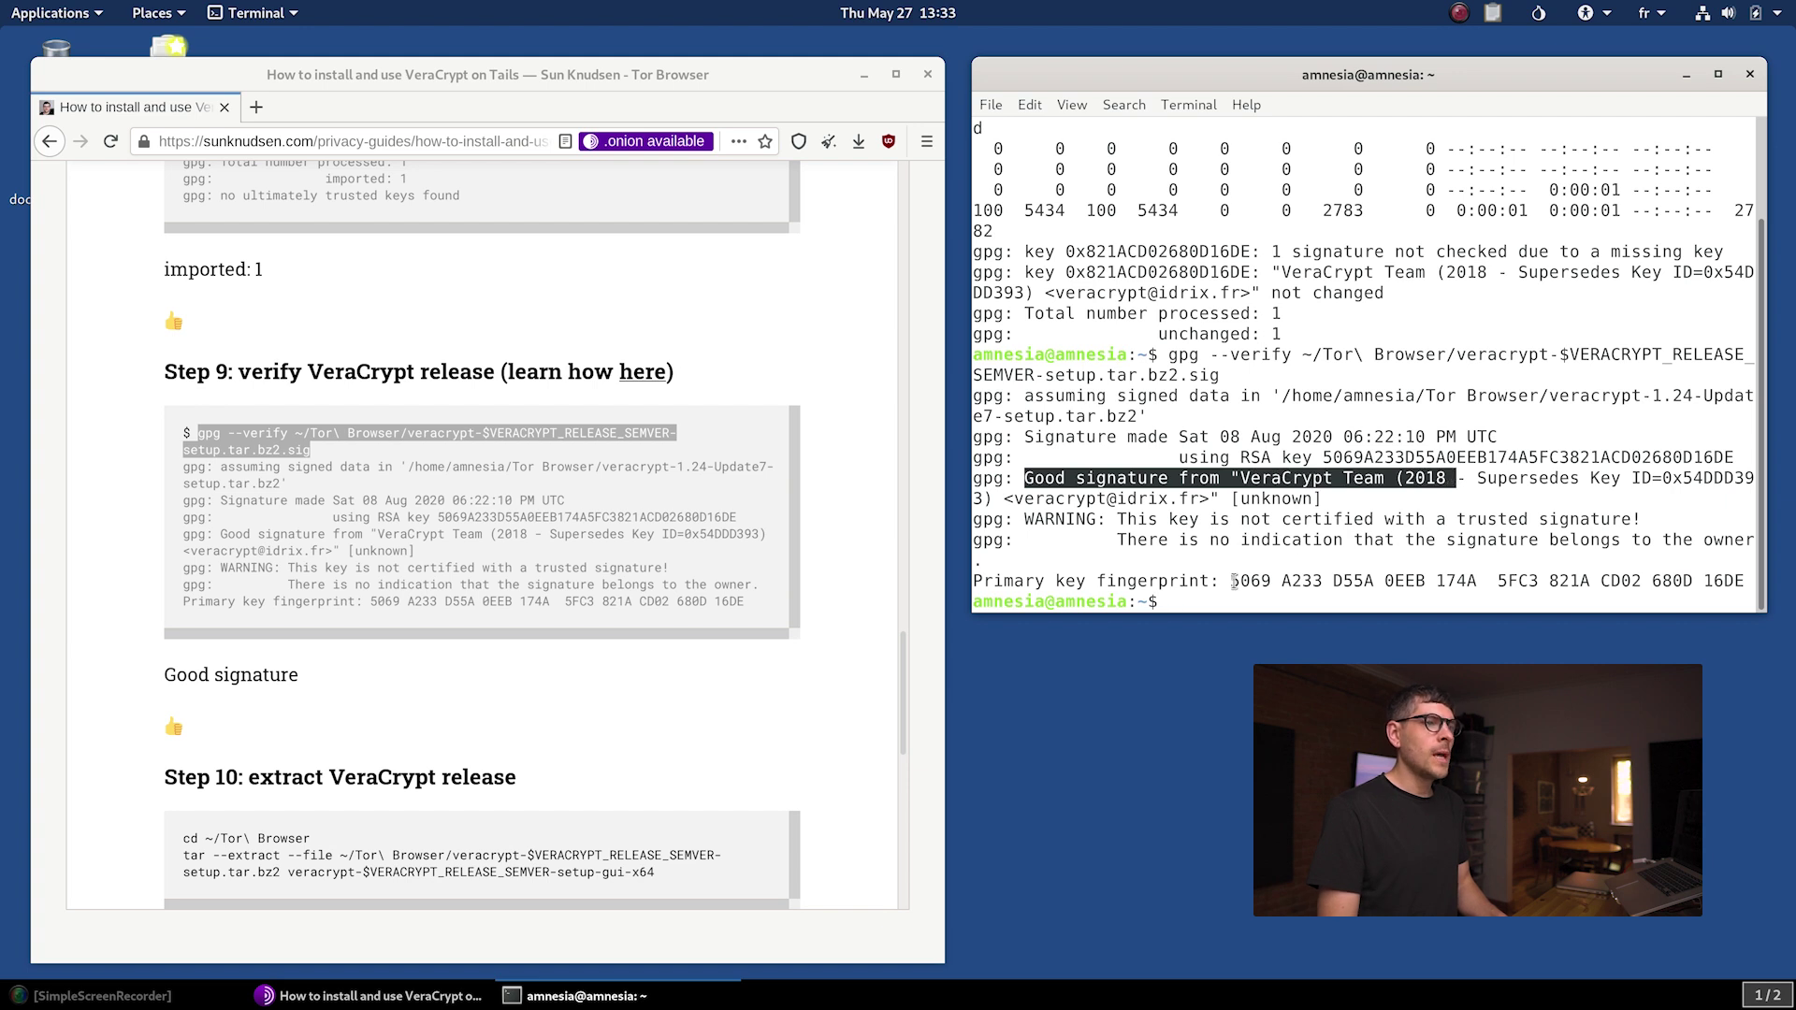
pyautogui.moveTo(1231, 580); pyautogui.dragTo(1707, 580)
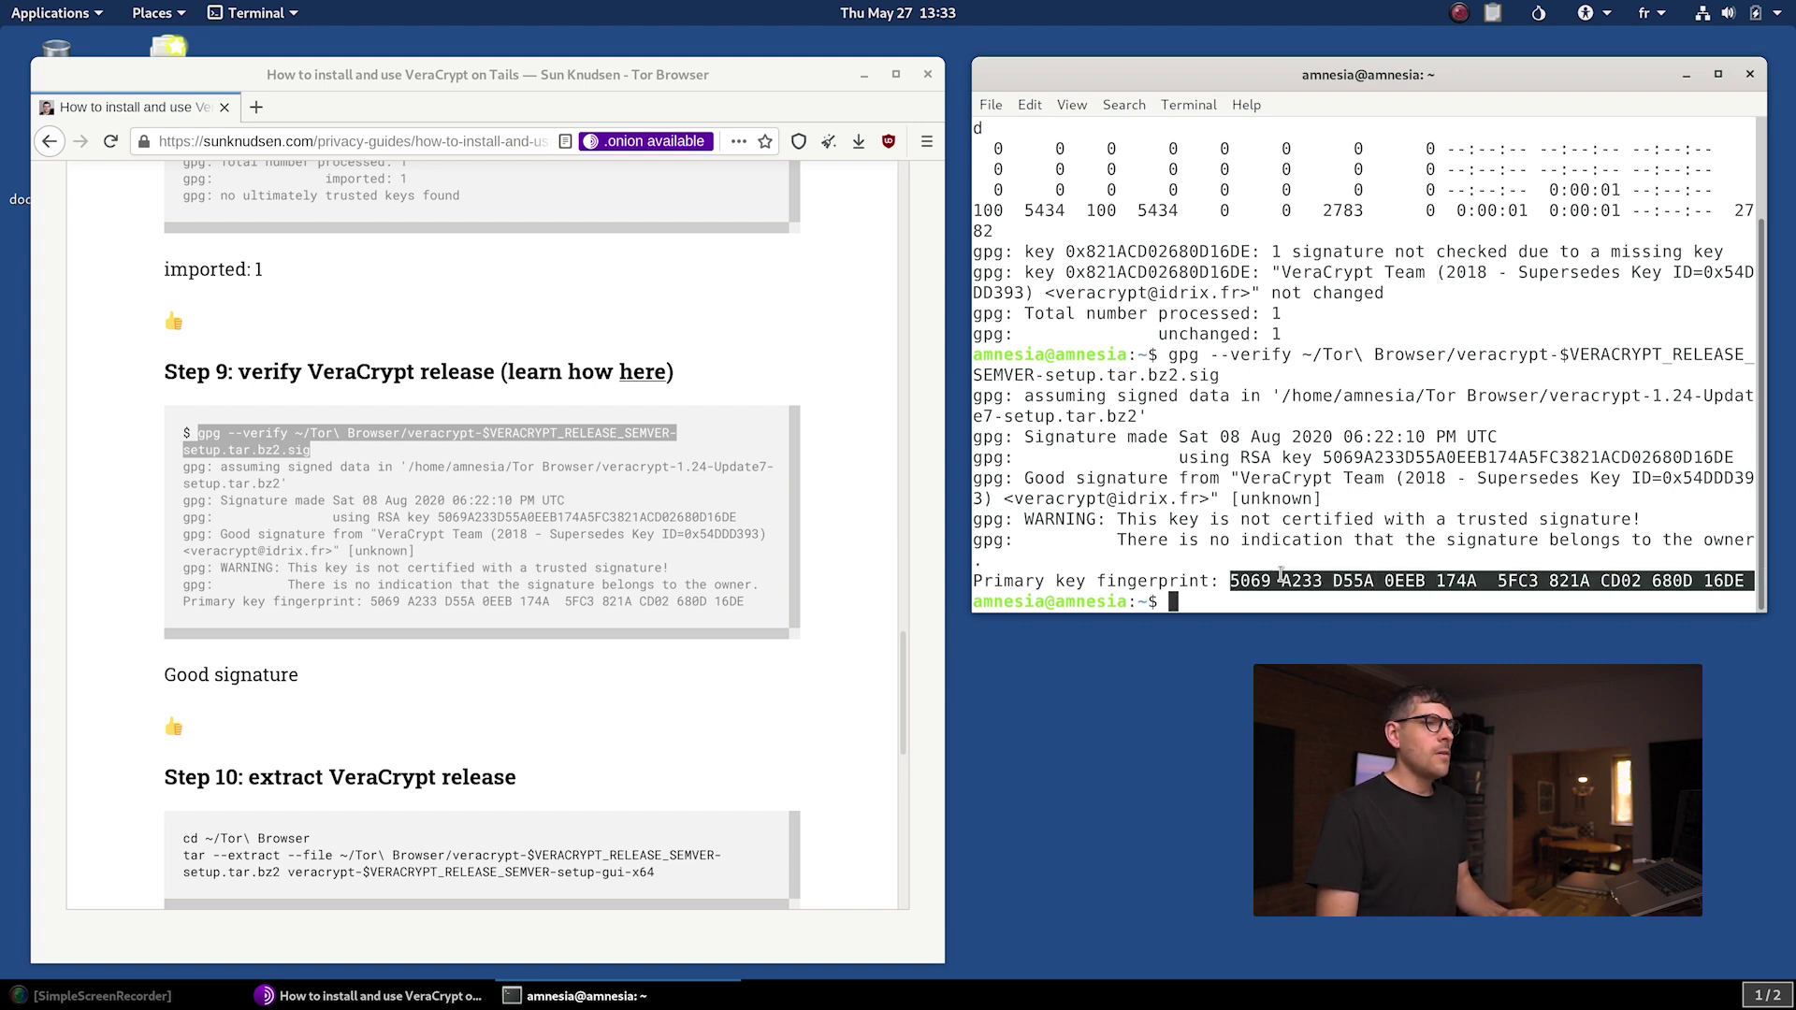
pyautogui.click(360, 606)
pyautogui.moveTo(375, 601); pyautogui.dragTo(698, 606)
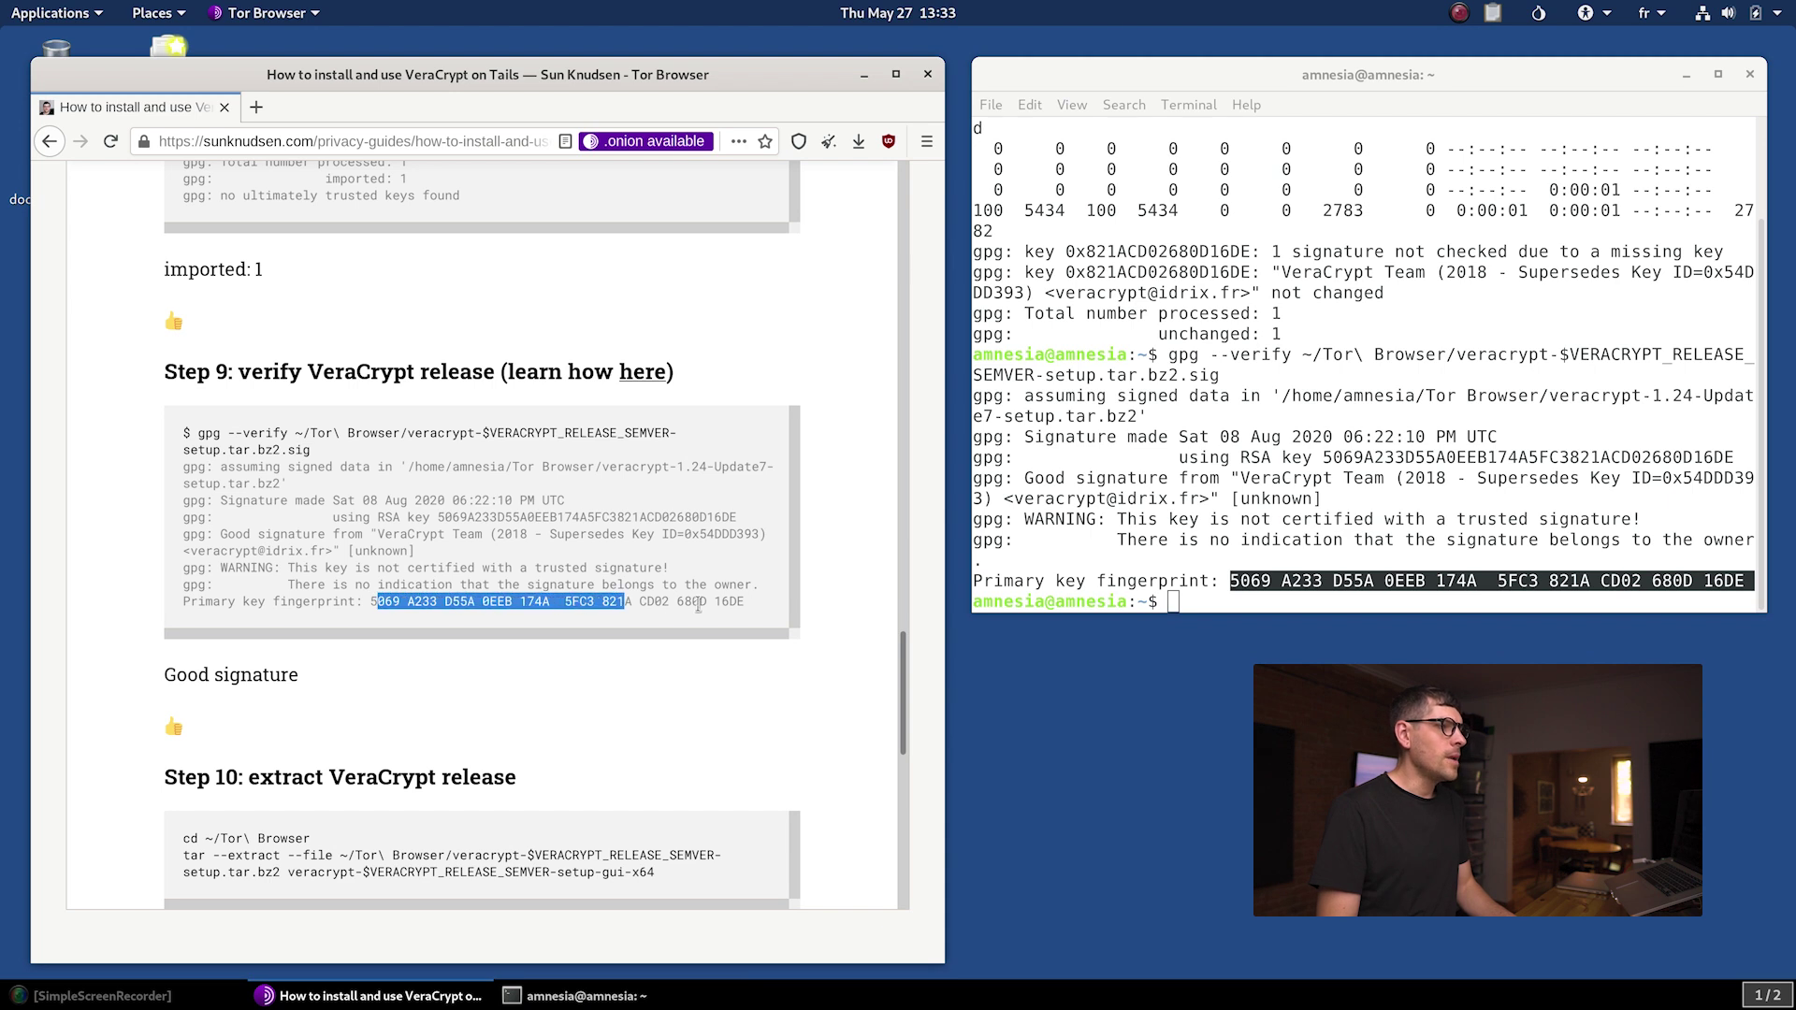
pyautogui.click(692, 544)
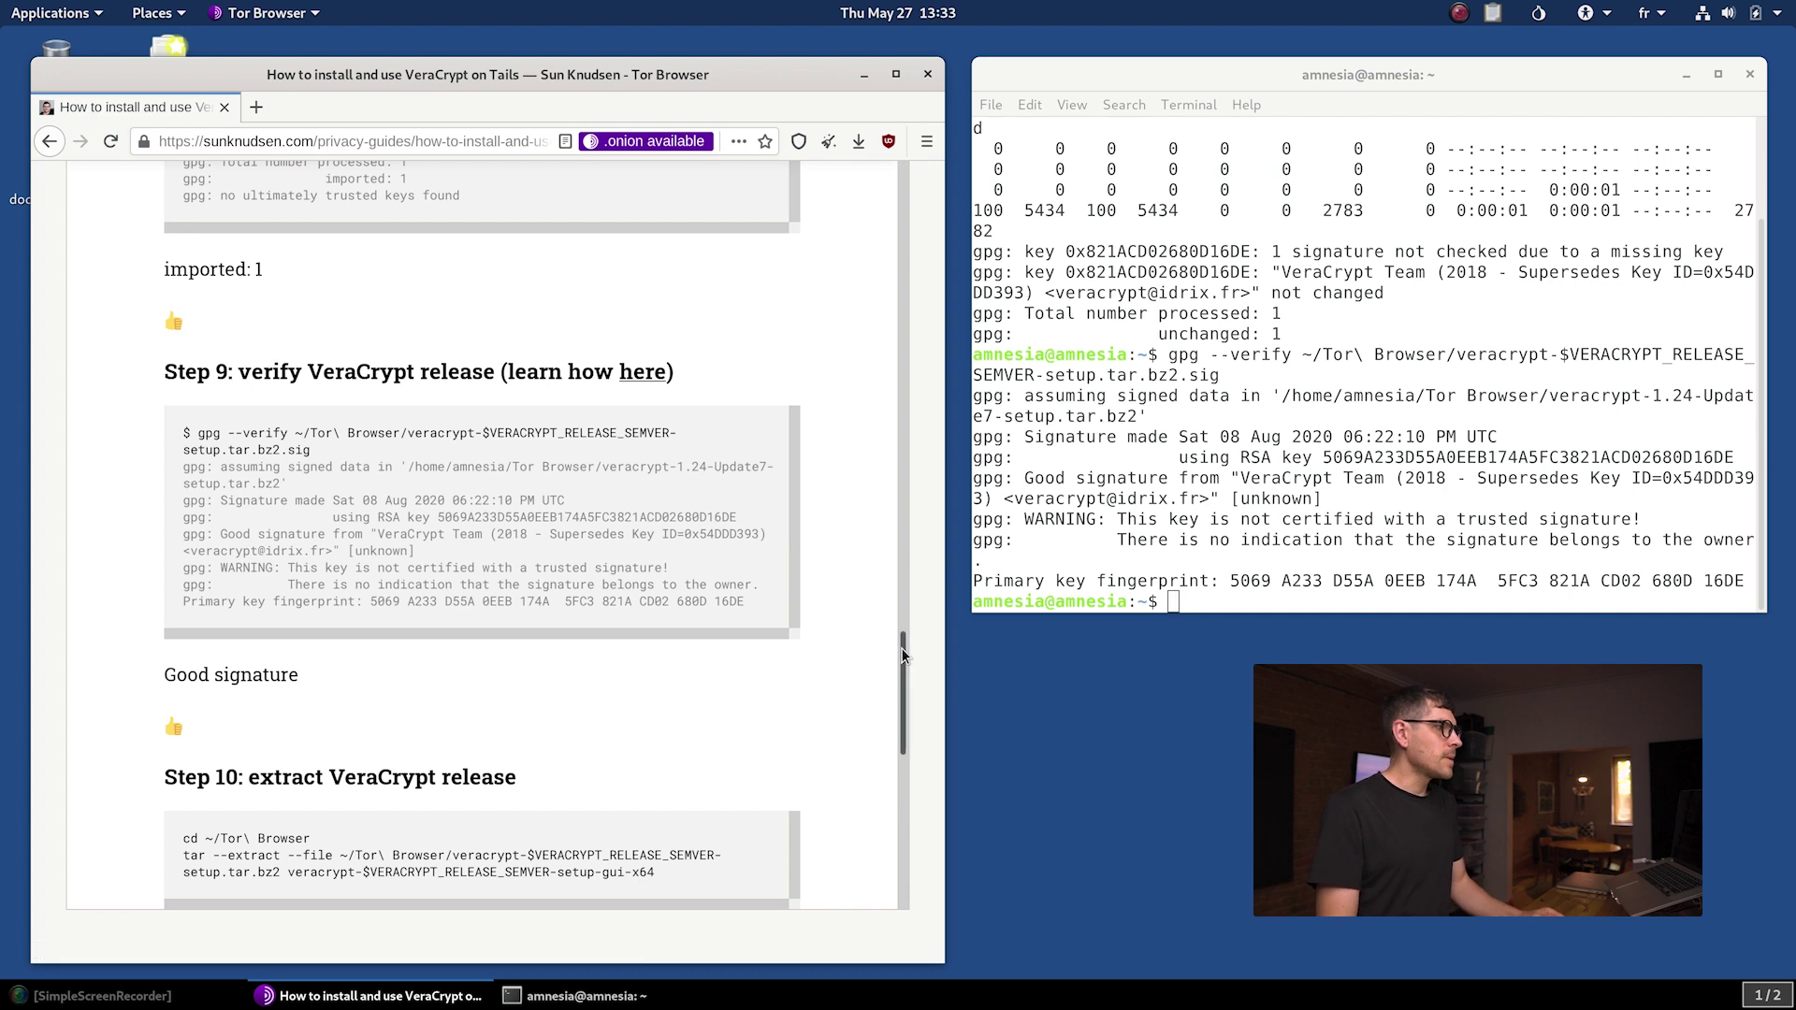
pyautogui.scroll(-8, 901, 648)
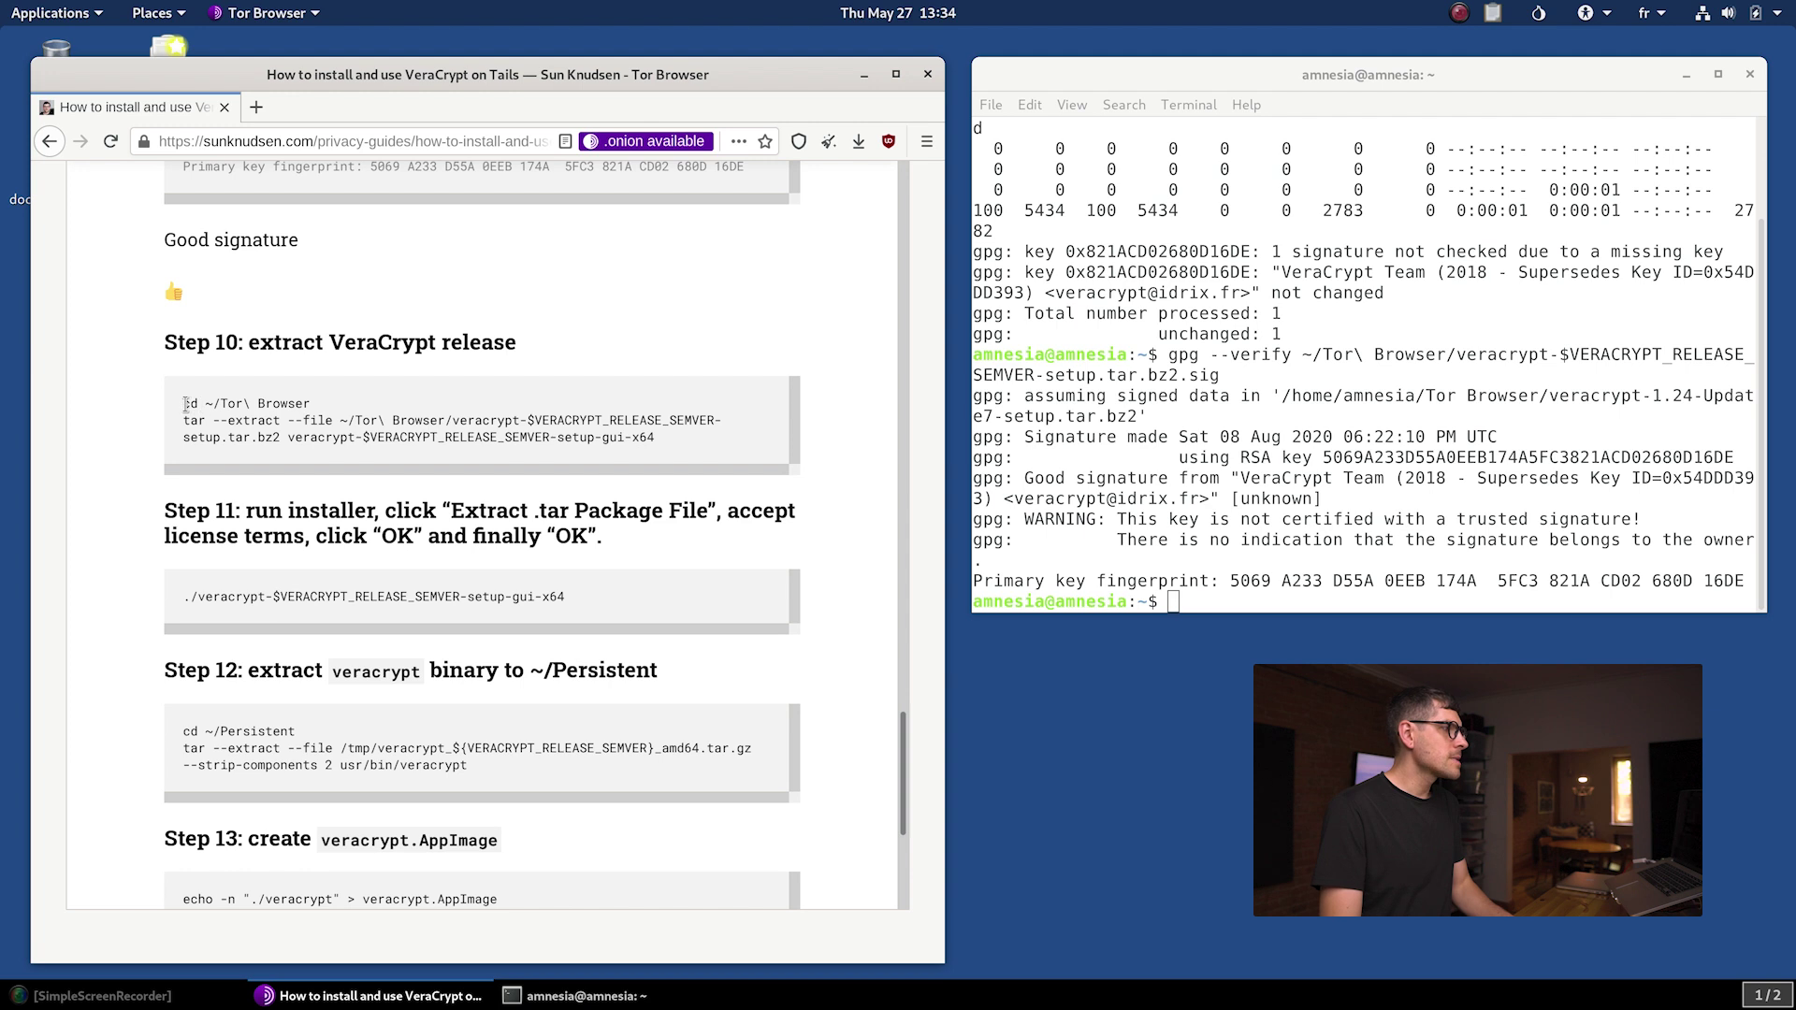
# Clear the Terminal, then paste and run the three Step 10 extraction commands
pyautogui.moveTo(186, 404); pyautogui.dragTo(690, 453)
pyautogui.rightClick(490, 437)
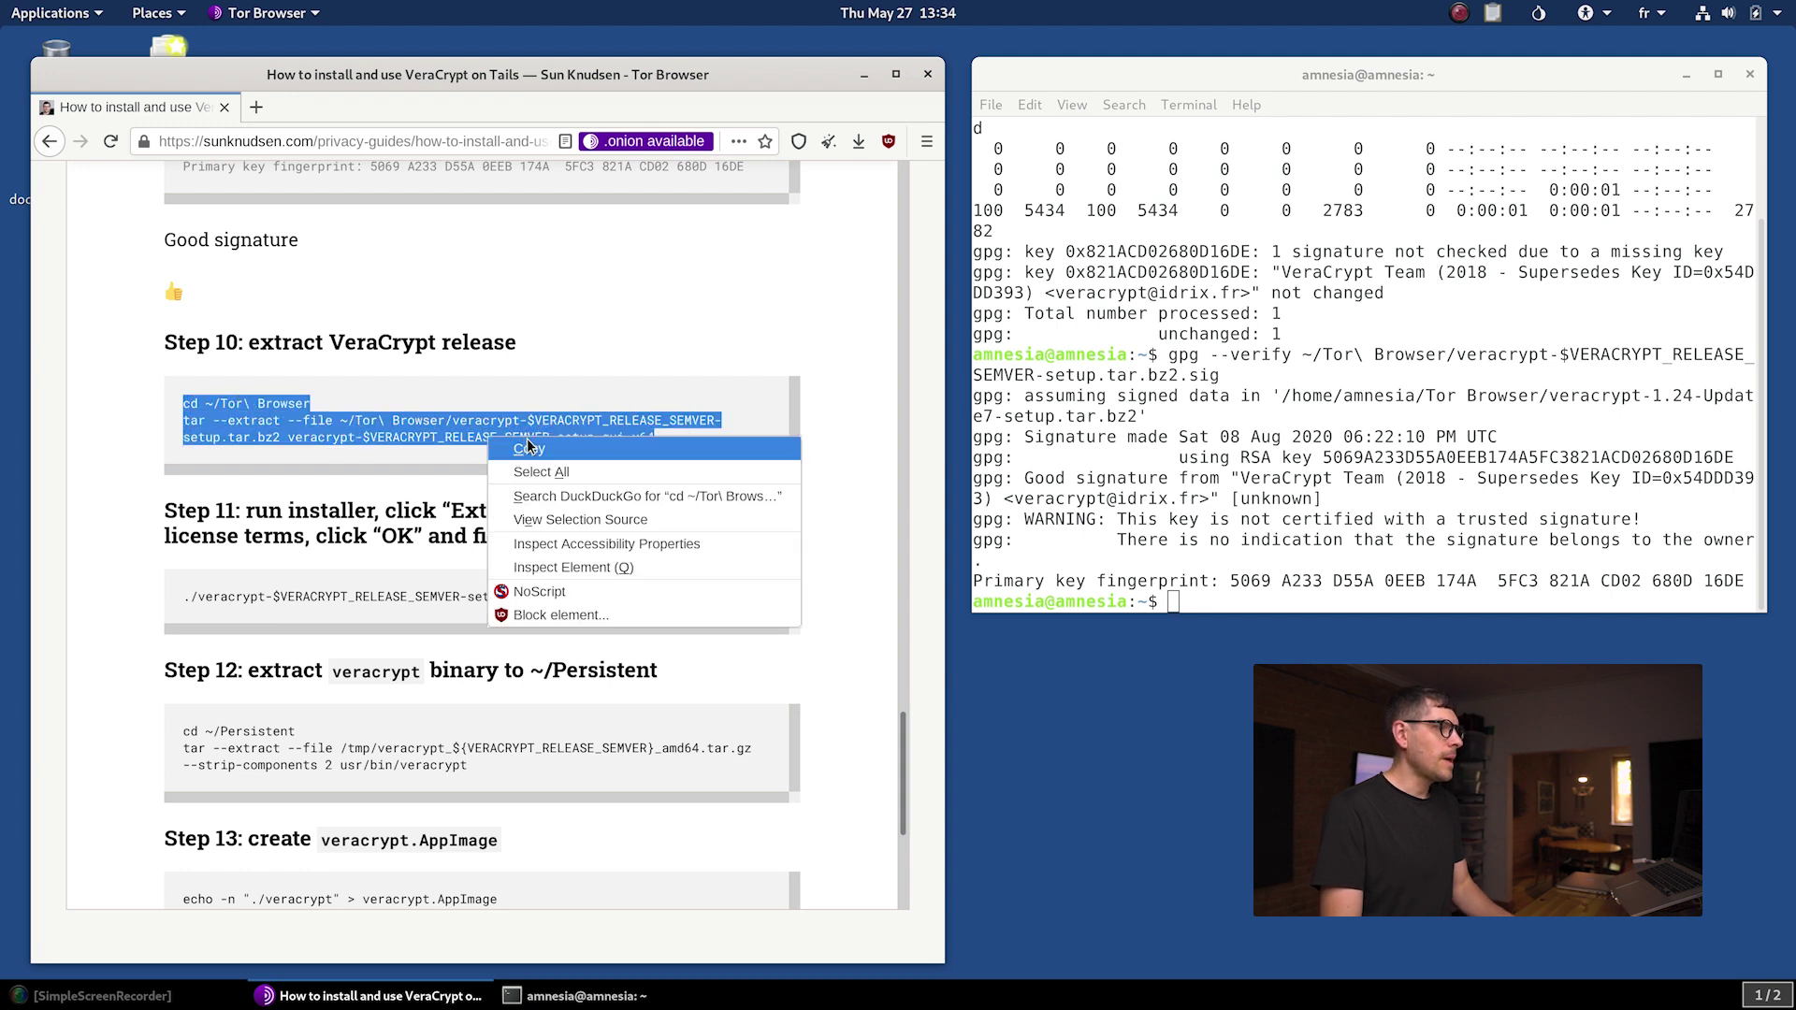
pyautogui.click(529, 448)
pyautogui.click(1267, 306)
pyautogui.write('clear')
pyautogui.press('Return')
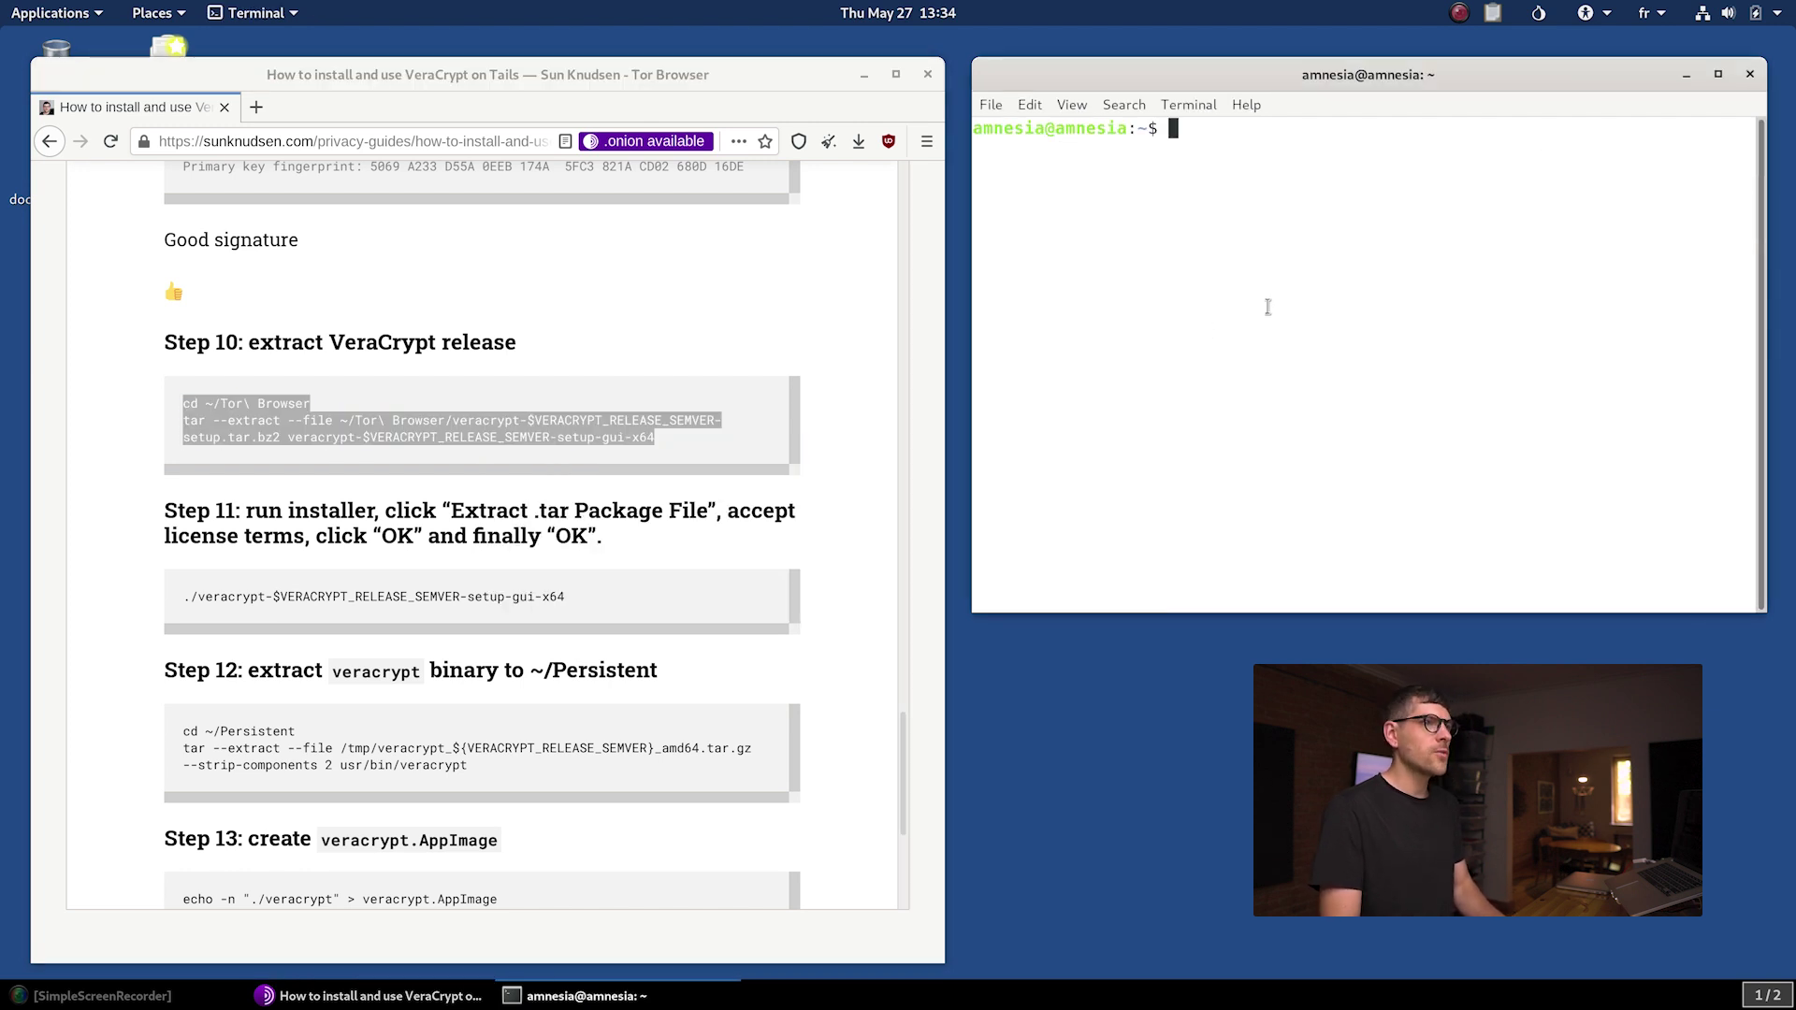
pyautogui.rightClick(1267, 306)
pyautogui.click(1302, 365)
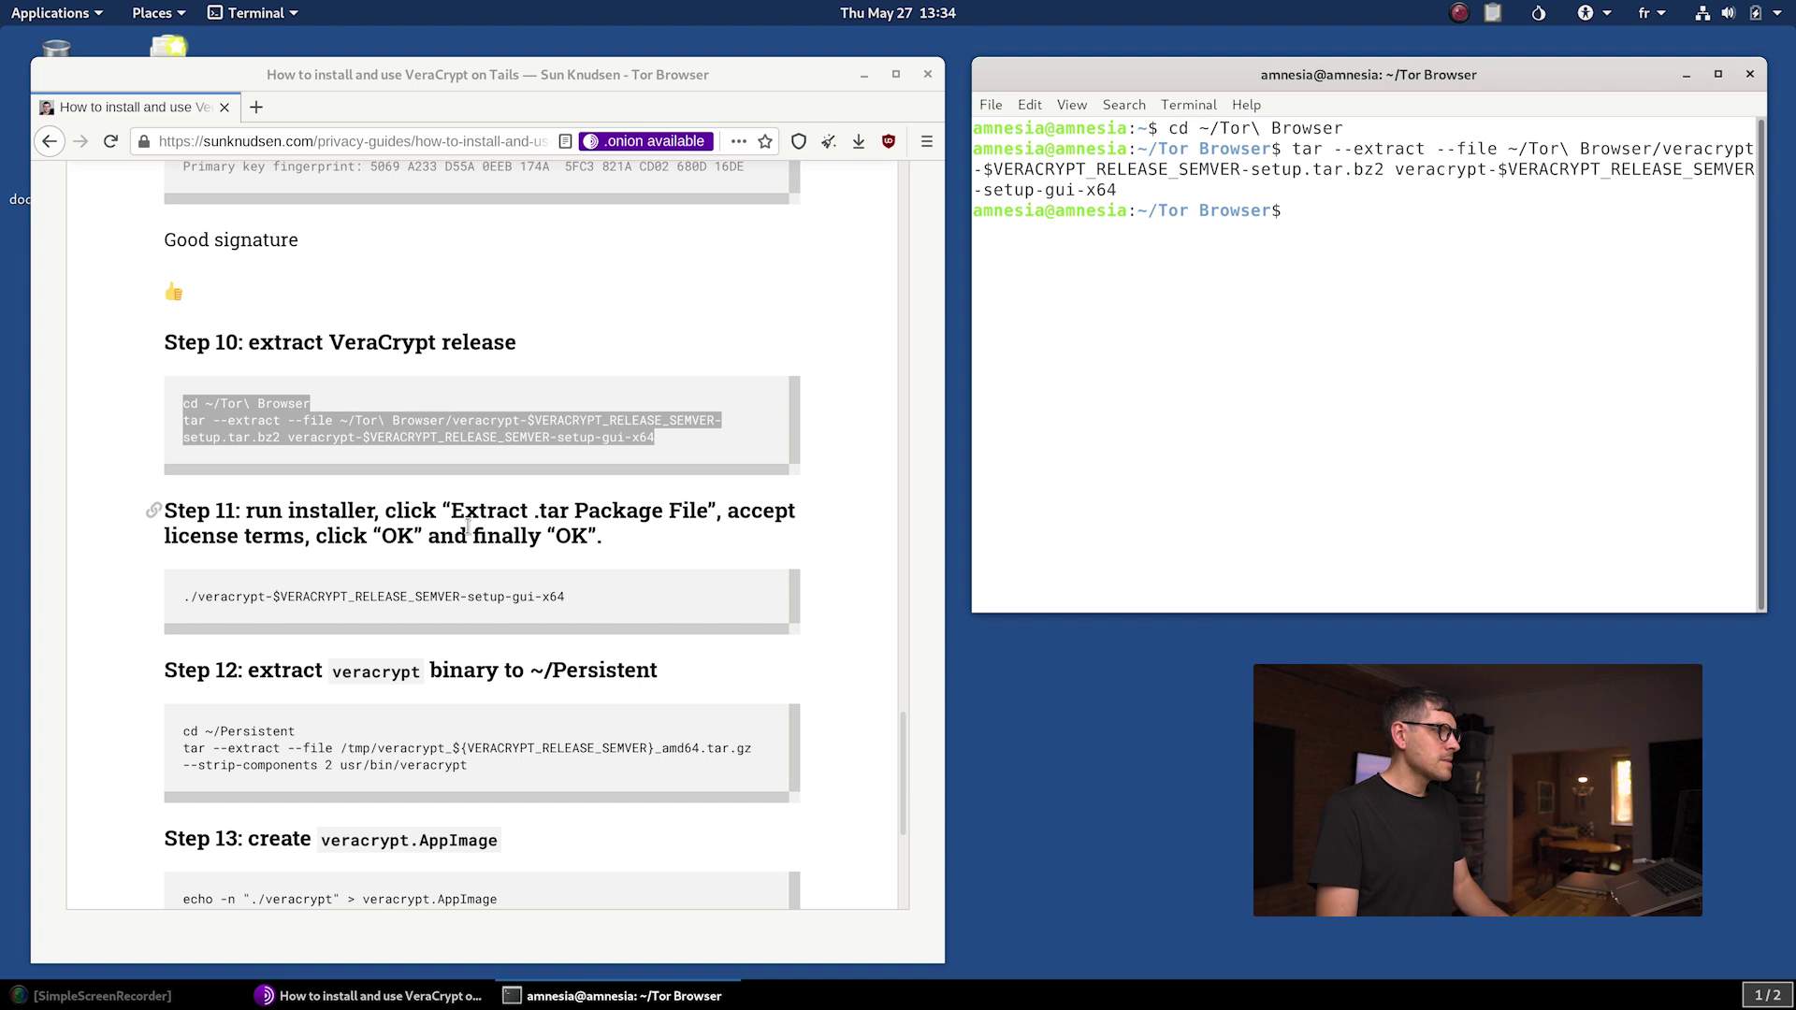
# Run the Step 11 installer, choosing Extract .tar Package File, I accept, then OK
pyautogui.moveTo(185, 596); pyautogui.dragTo(563, 595)
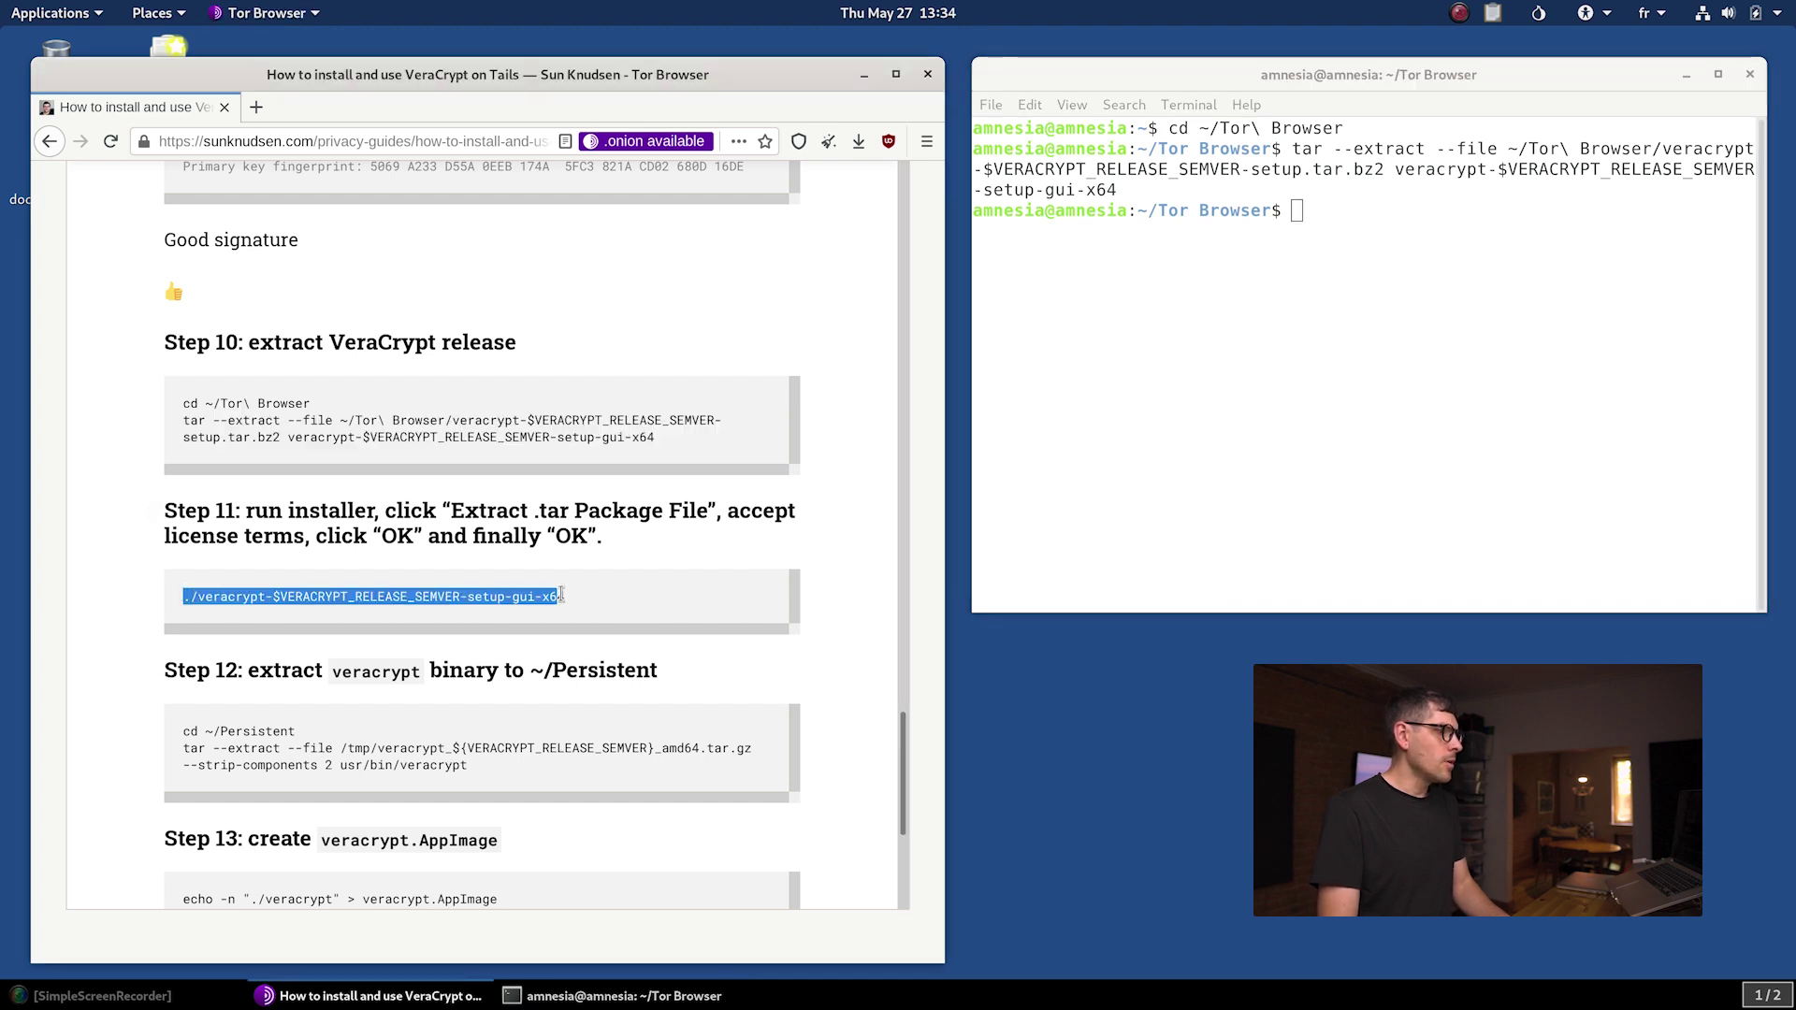
pyautogui.rightClick(465, 596)
pyautogui.click(572, 612)
pyautogui.rightClick(1118, 393)
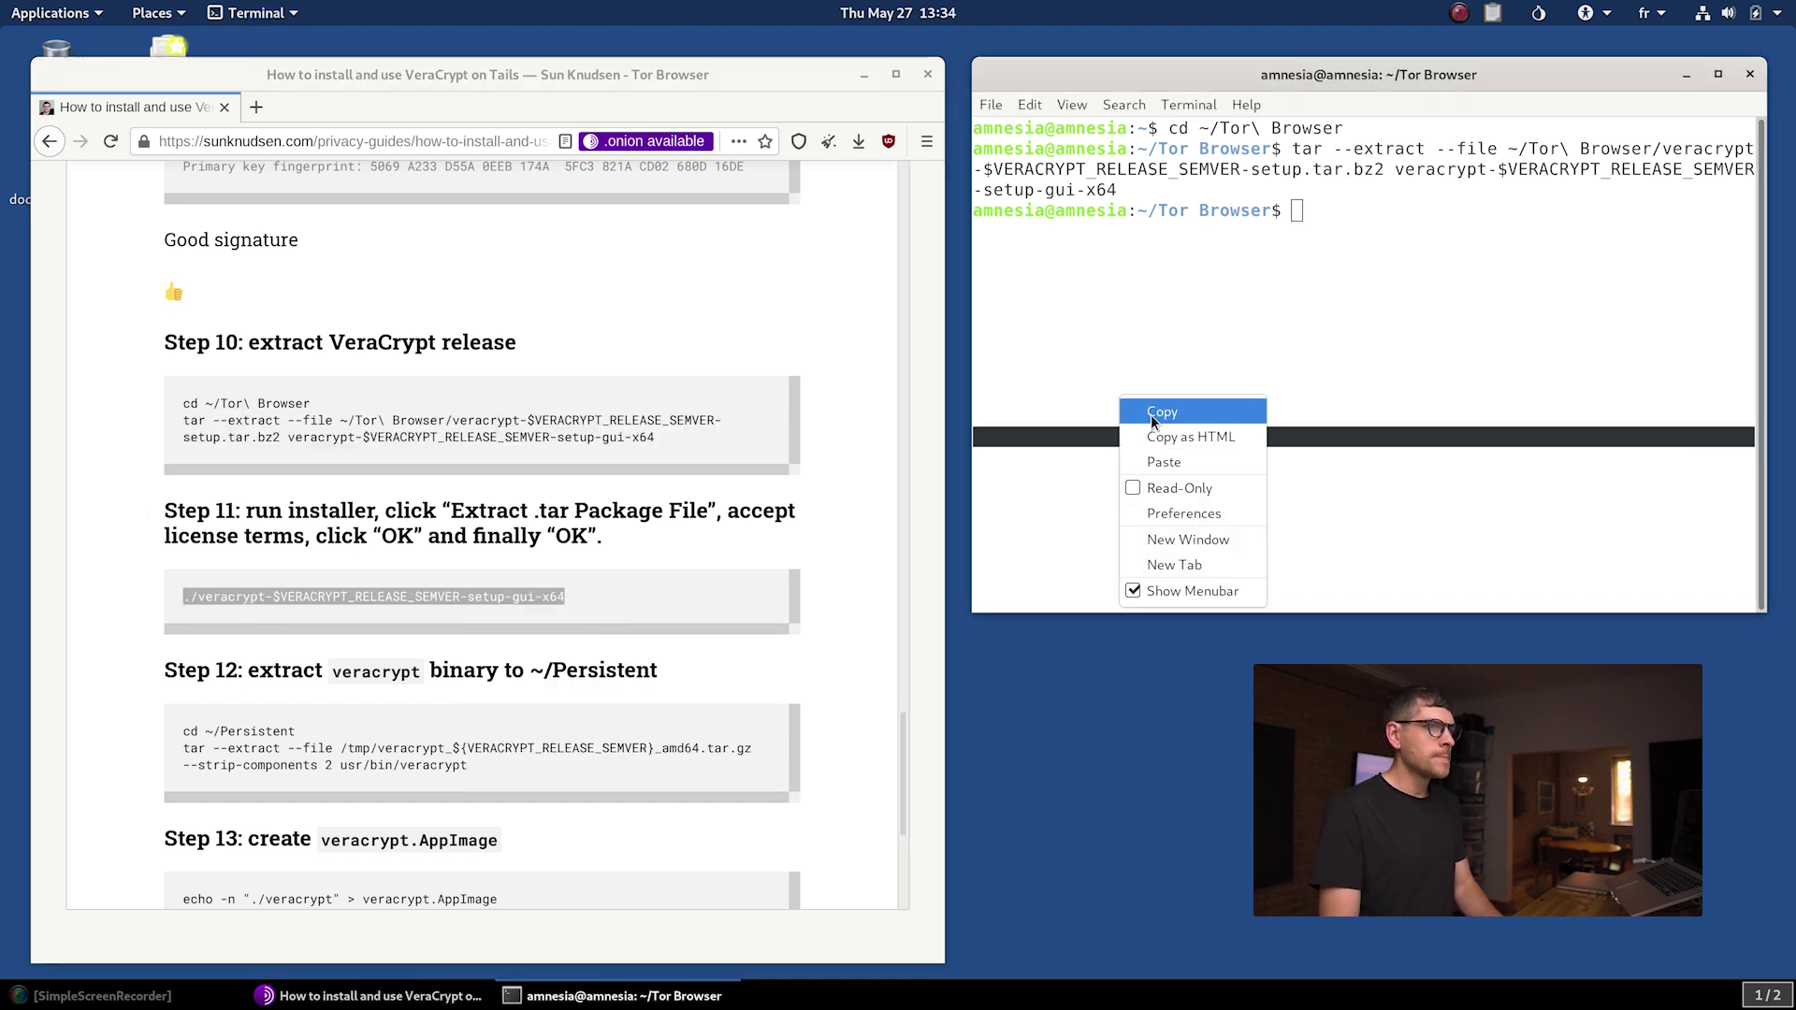
pyautogui.click(1163, 461)
pyautogui.press('Return')
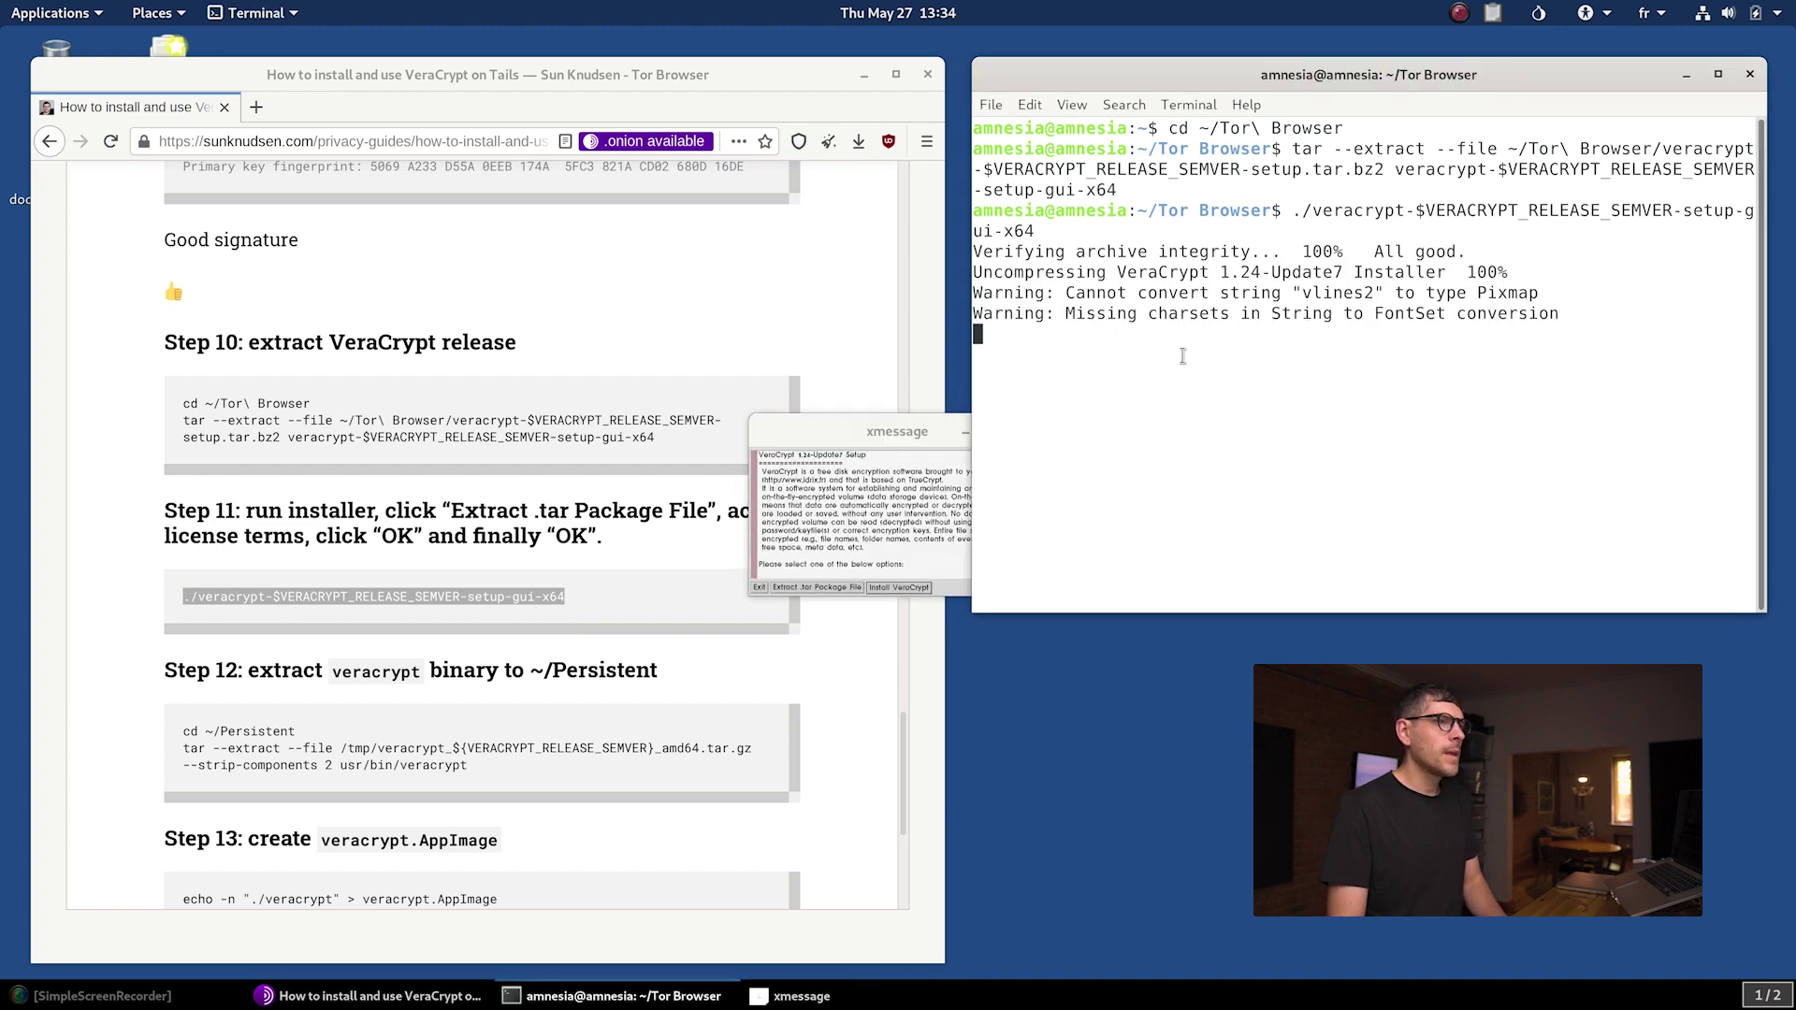
pyautogui.click(814, 587)
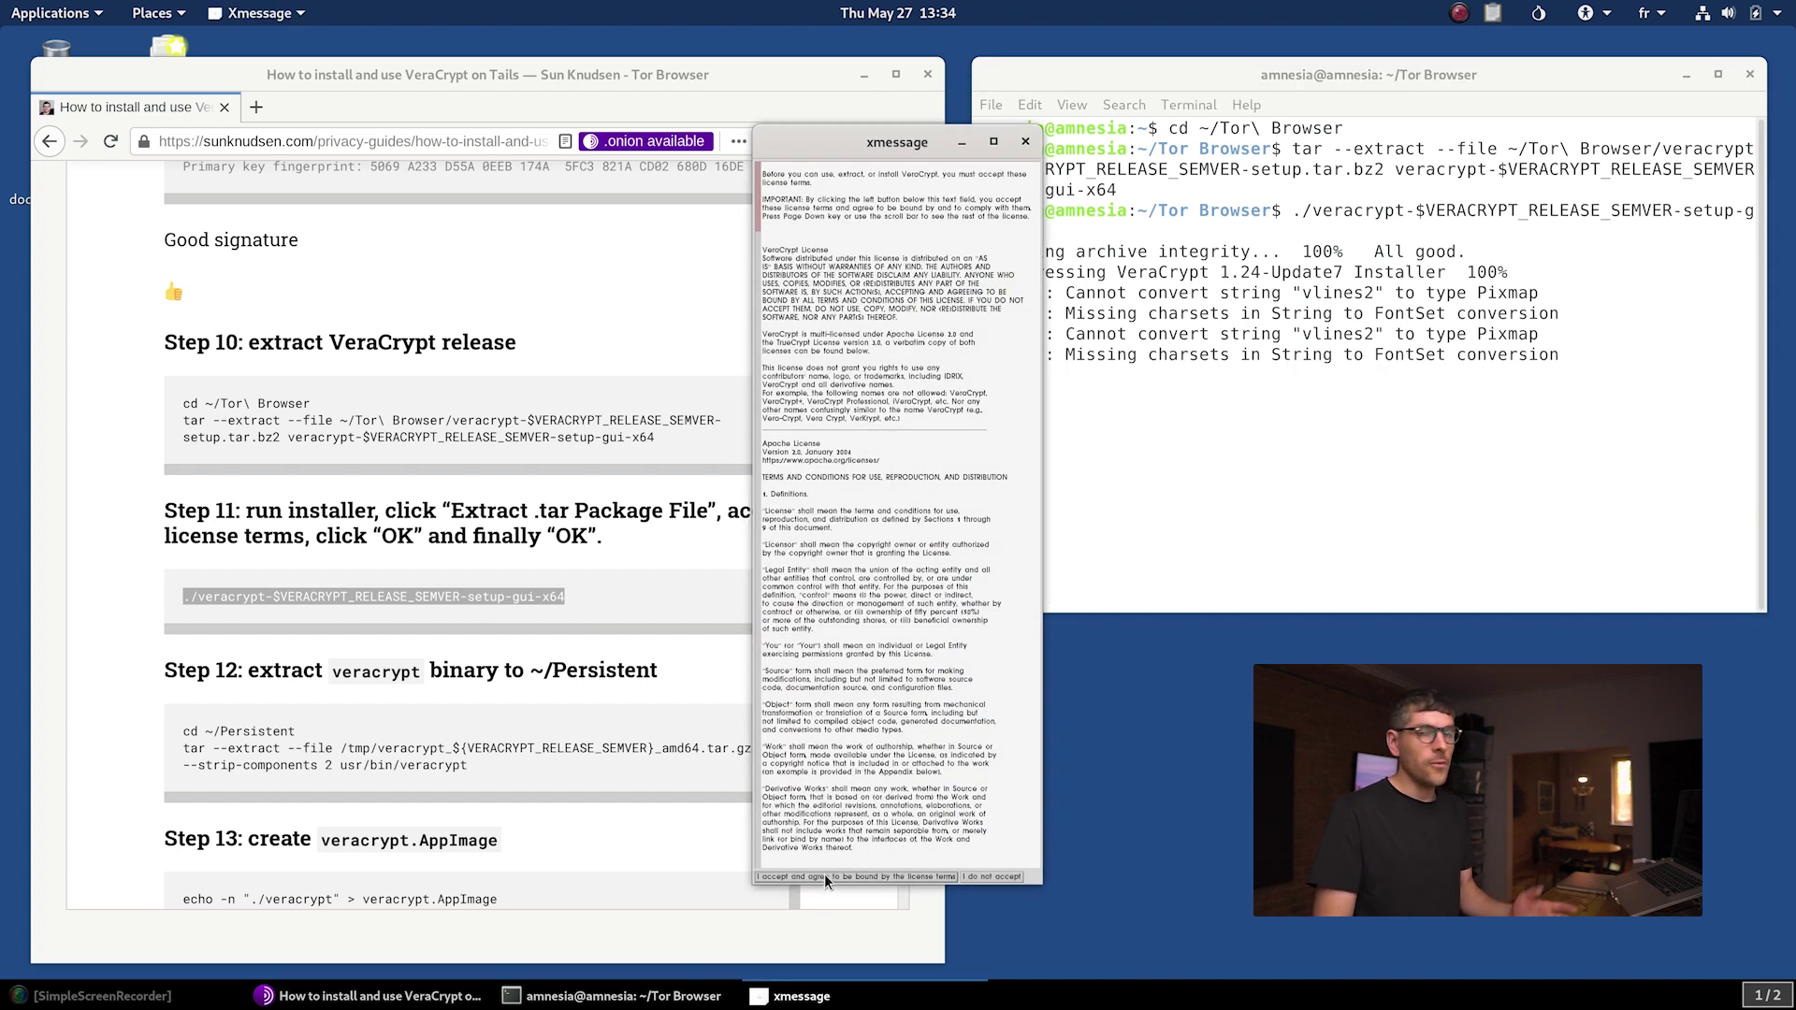
pyautogui.click(823, 876)
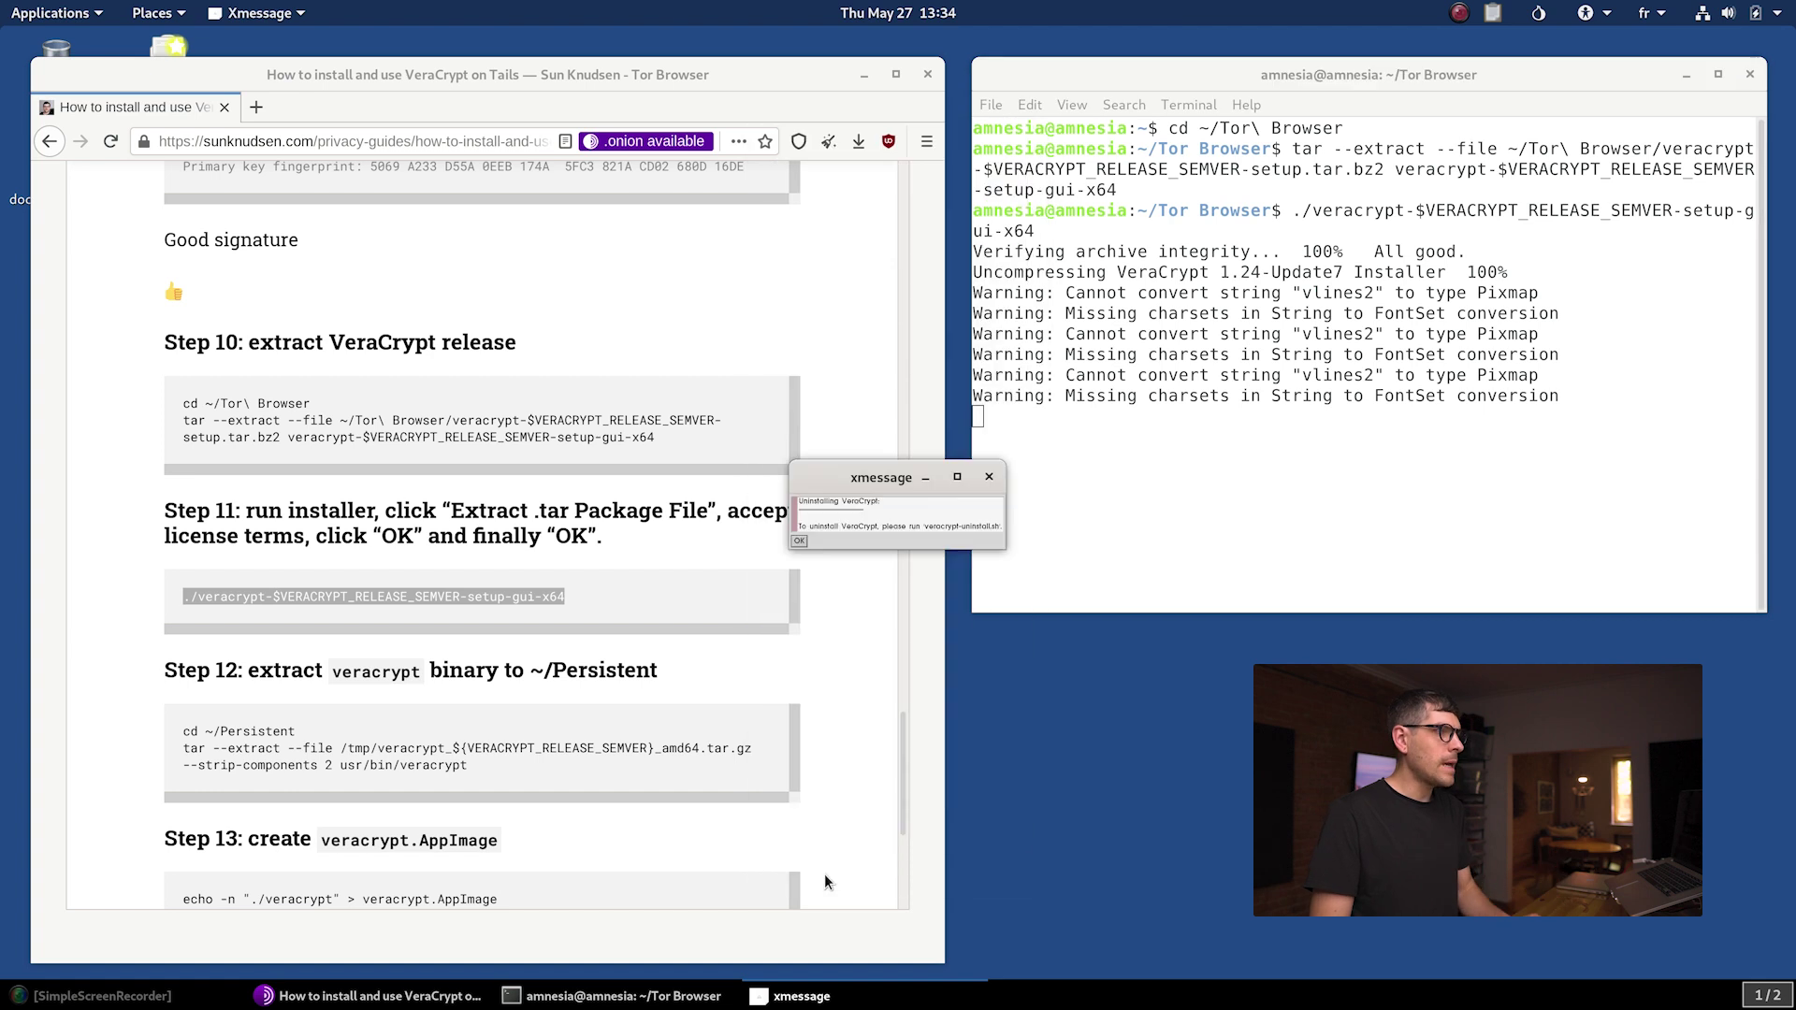
pyautogui.click(800, 542)
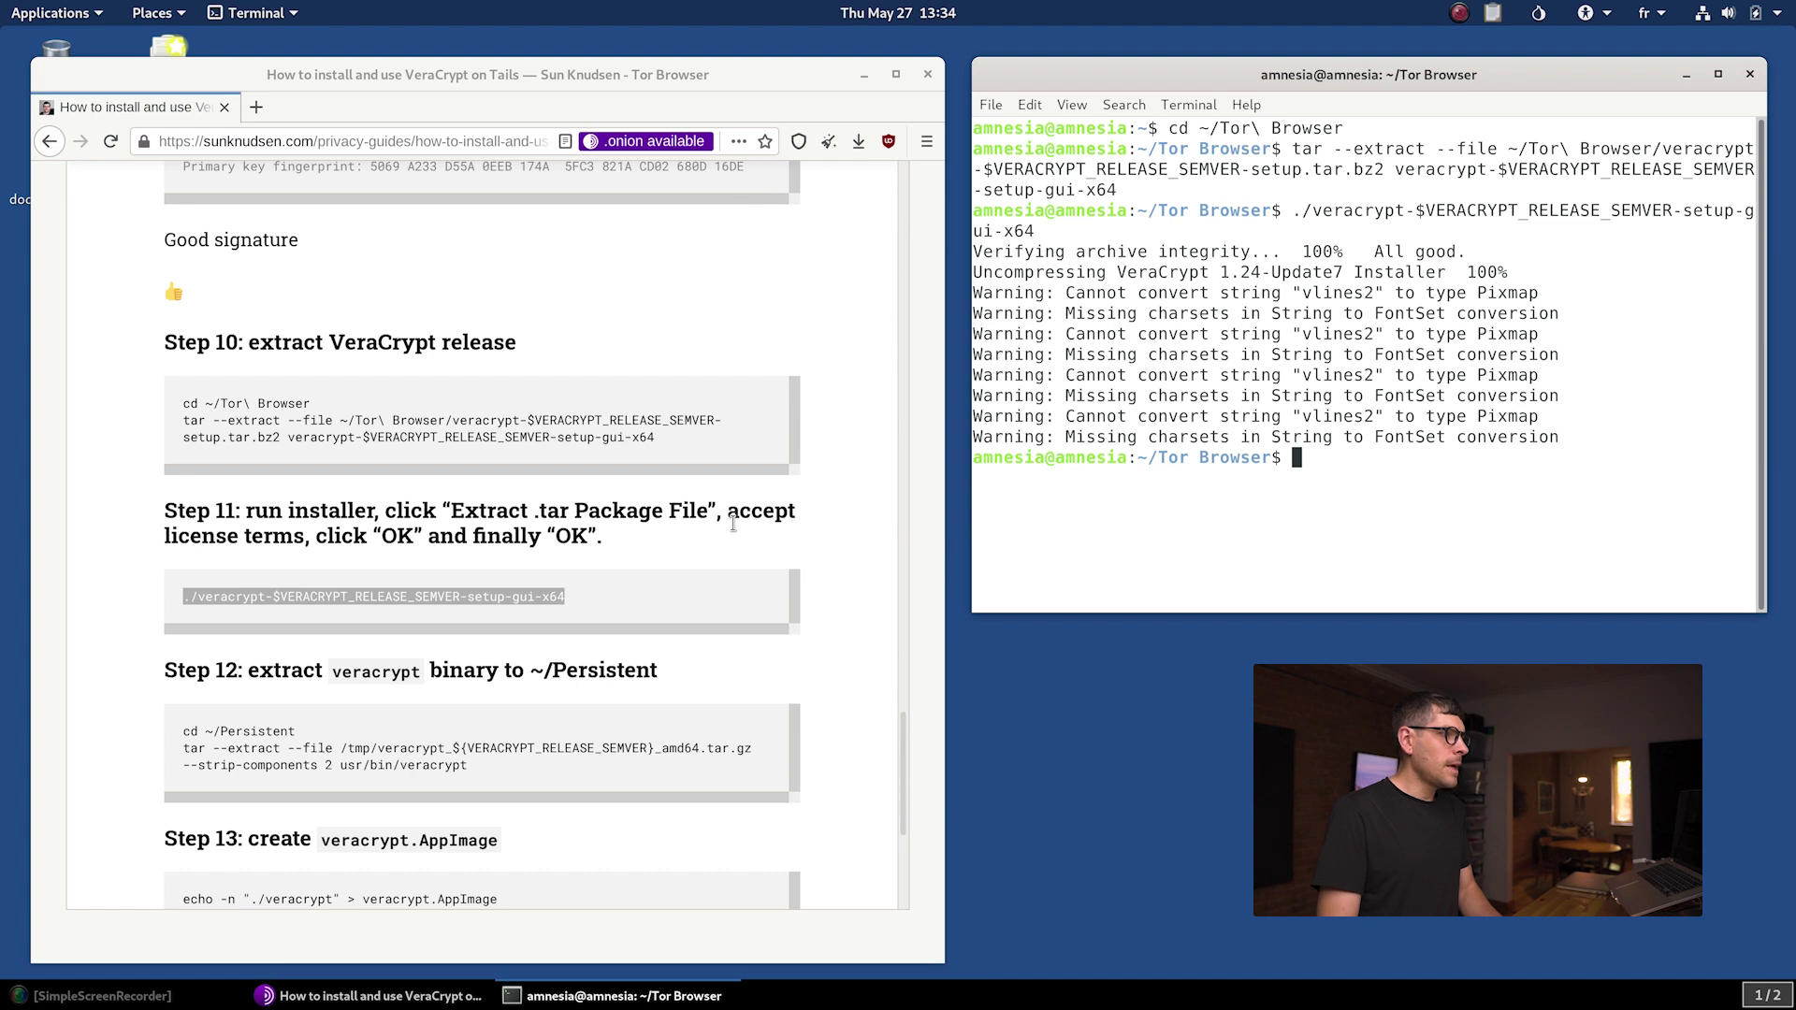
pyautogui.click(553, 690)
# Run the Step 12 commands to extract the veracrypt binary into ~/Persistent and list it
pyautogui.scroll(-3, 905, 738)
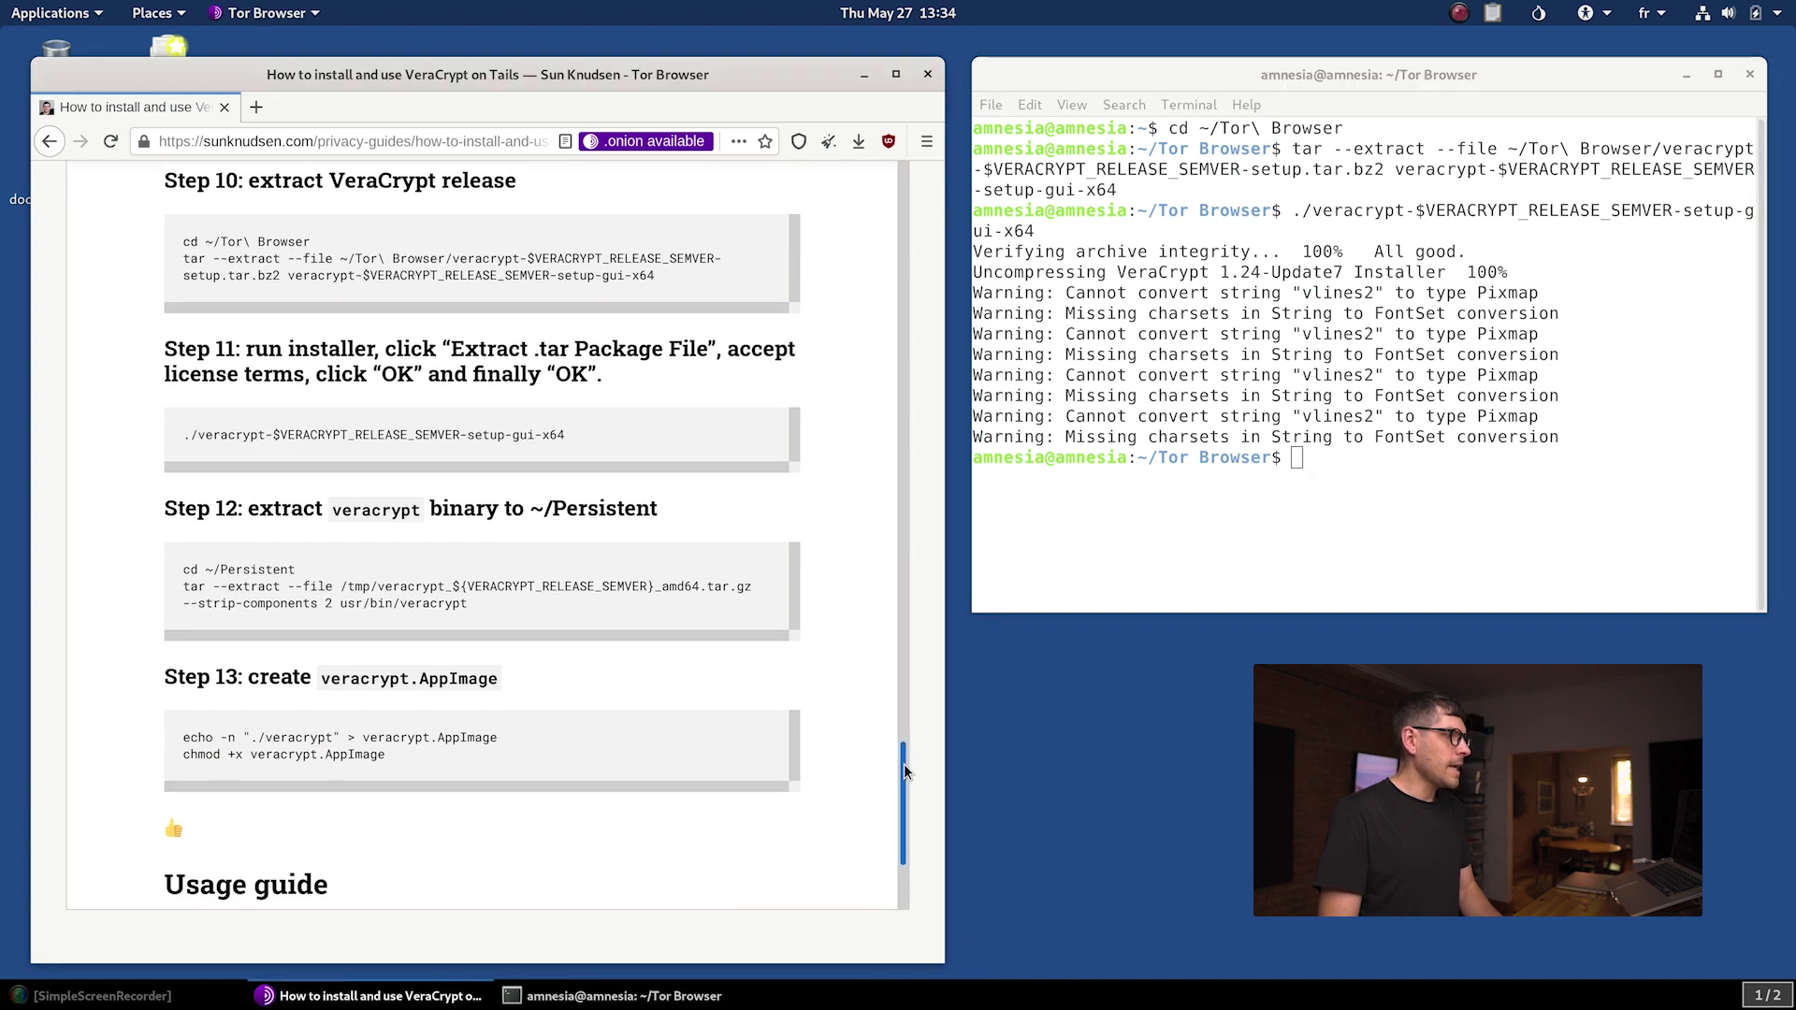
pyautogui.moveTo(182, 556); pyautogui.dragTo(572, 596)
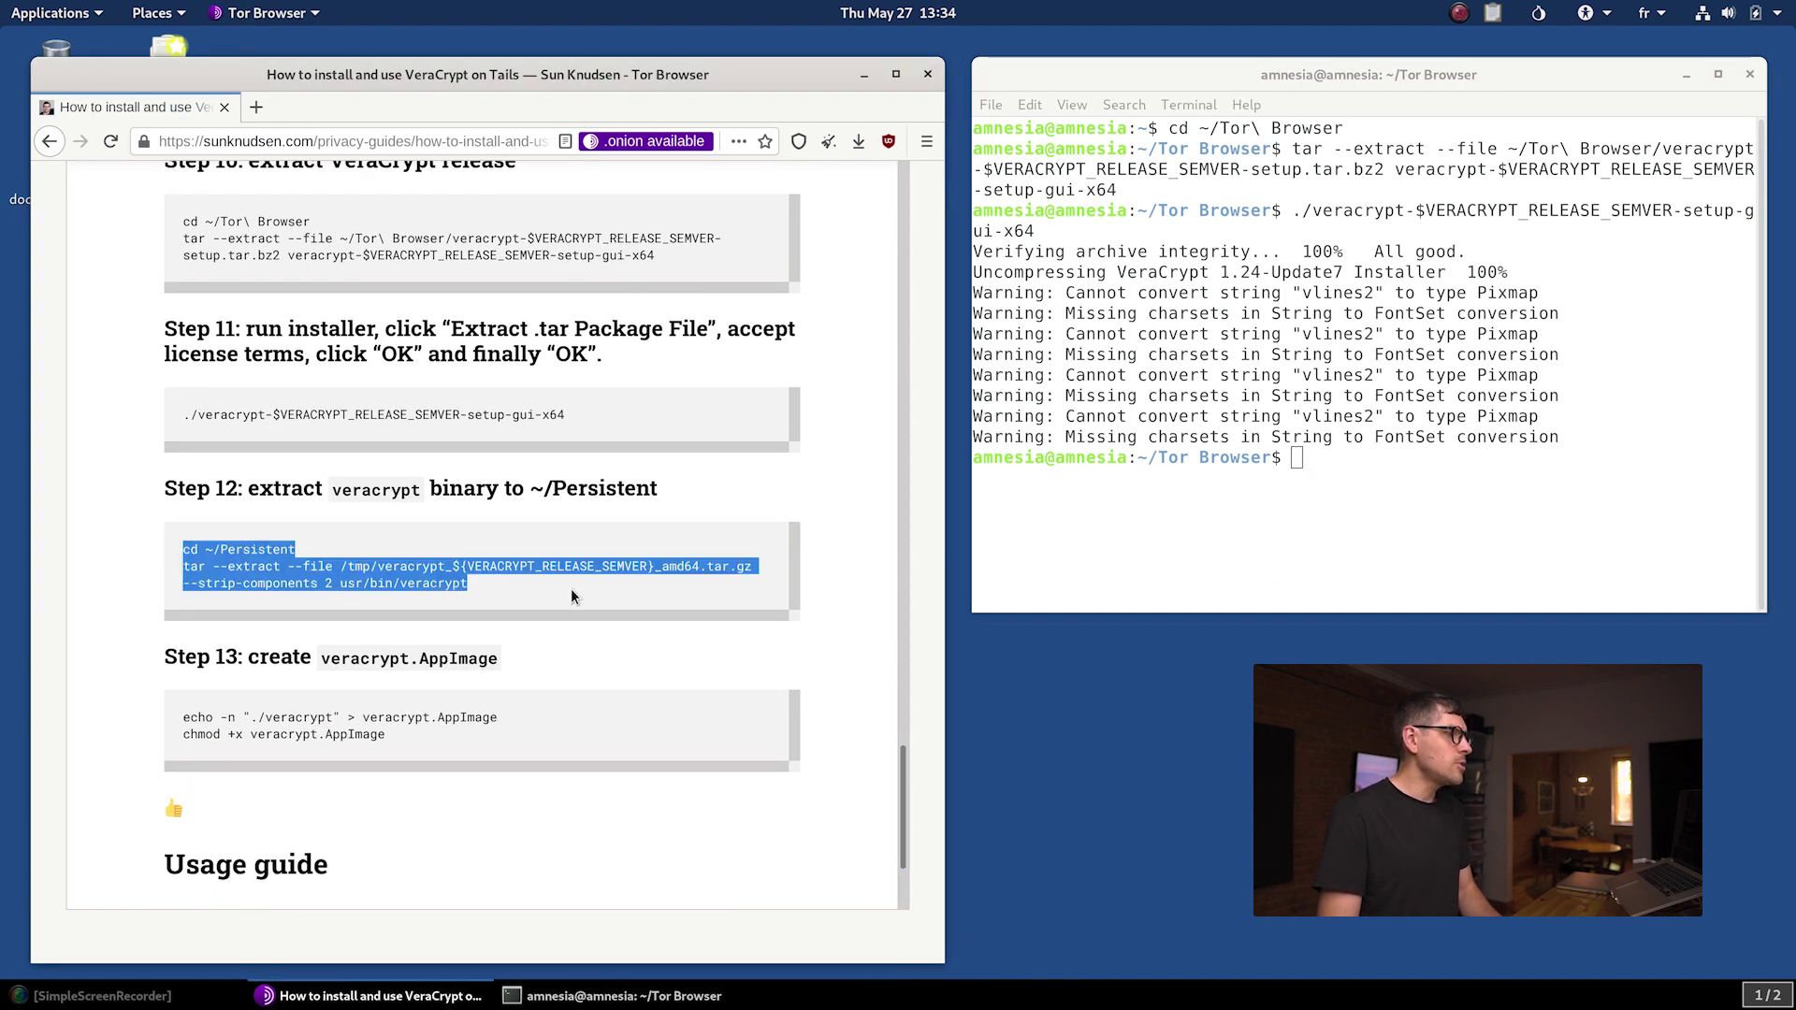
pyautogui.rightClick(479, 580)
pyautogui.click(505, 591)
pyautogui.click(1123, 505)
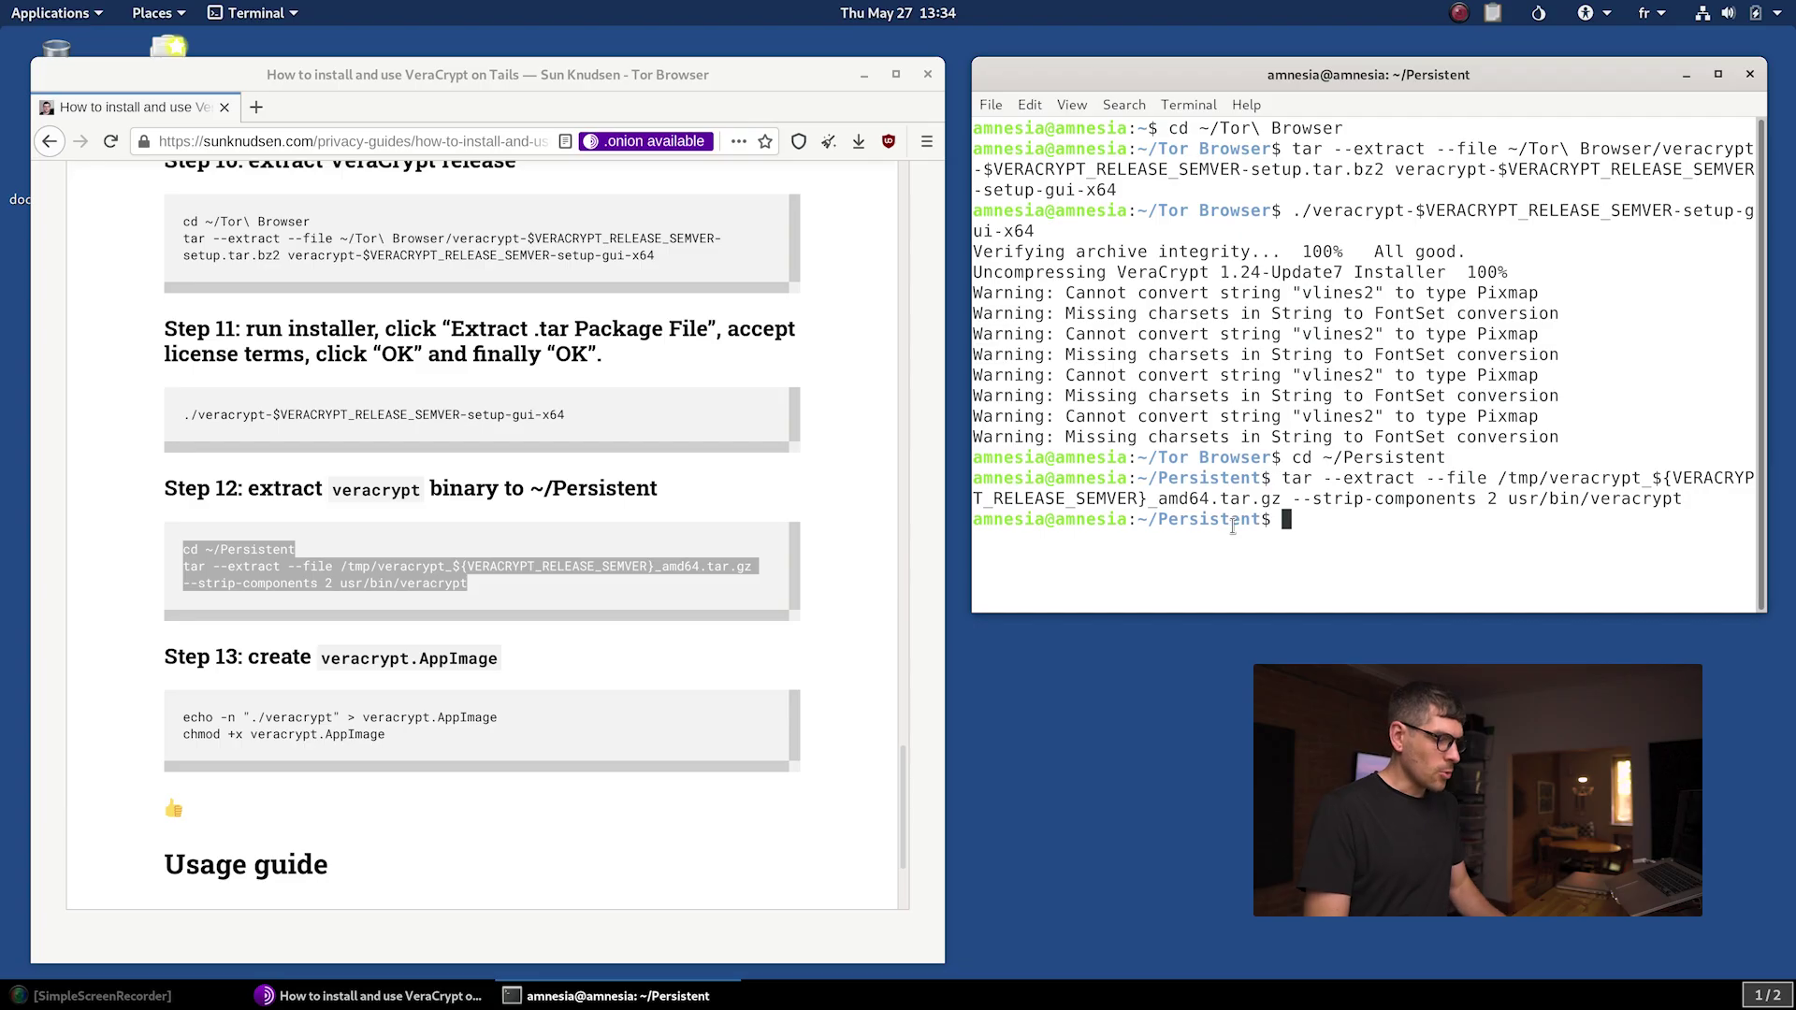
pyautogui.press('Return')
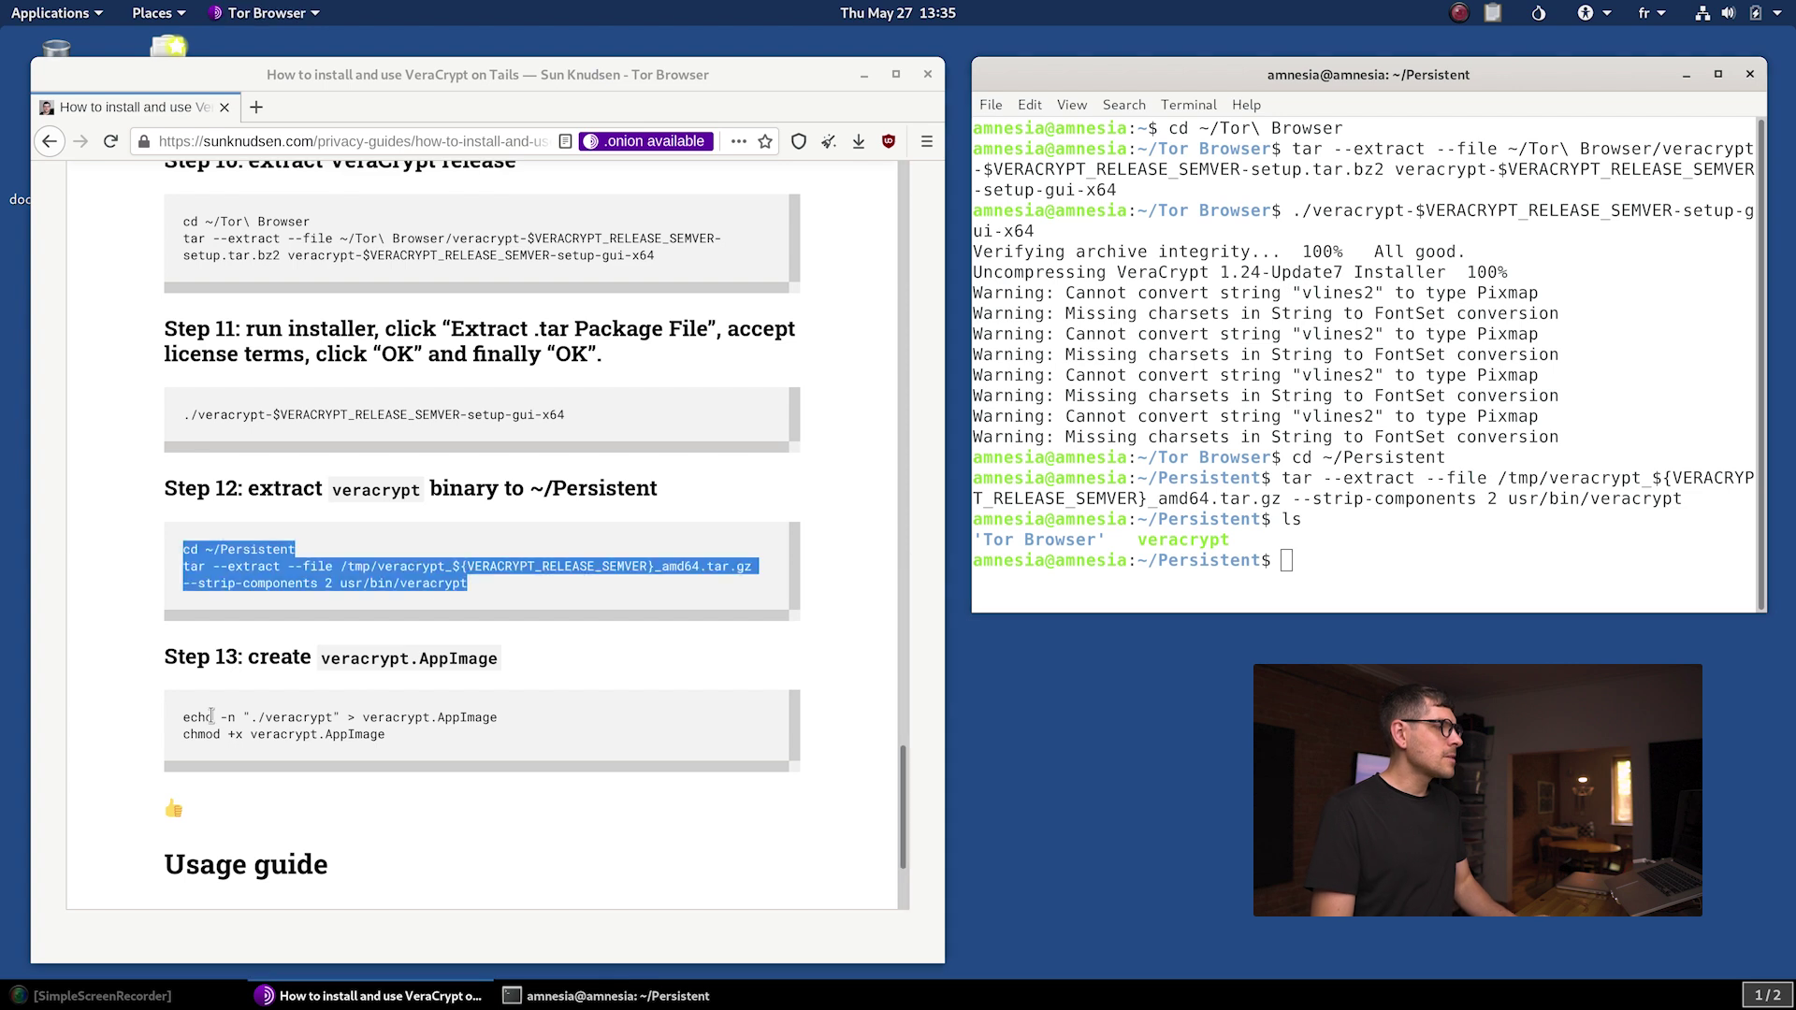
# Run the Step 13 echo and chmod +x commands to create an executable veracrypt.AppImage
pyautogui.moveTo(176, 709); pyautogui.dragTo(537, 737)
pyautogui.rightClick(362, 716)
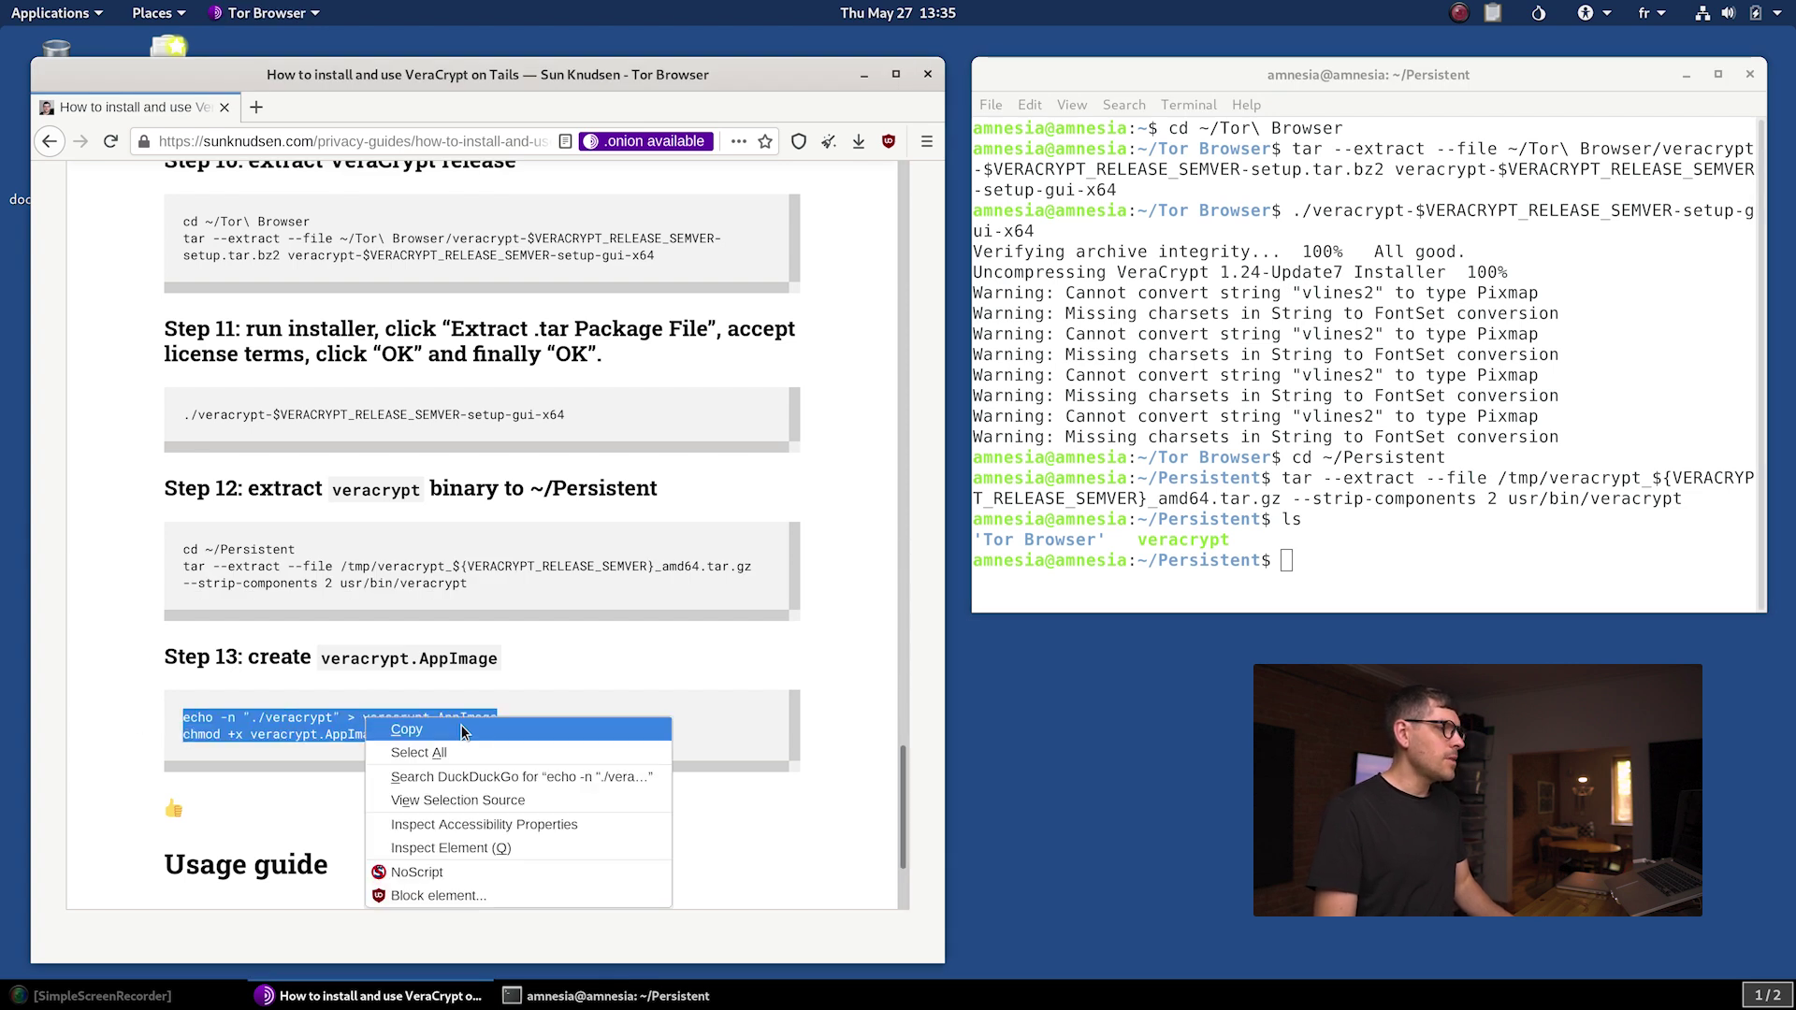
pyautogui.click(398, 731)
pyautogui.rightClick(1089, 526)
pyautogui.click(1125, 587)
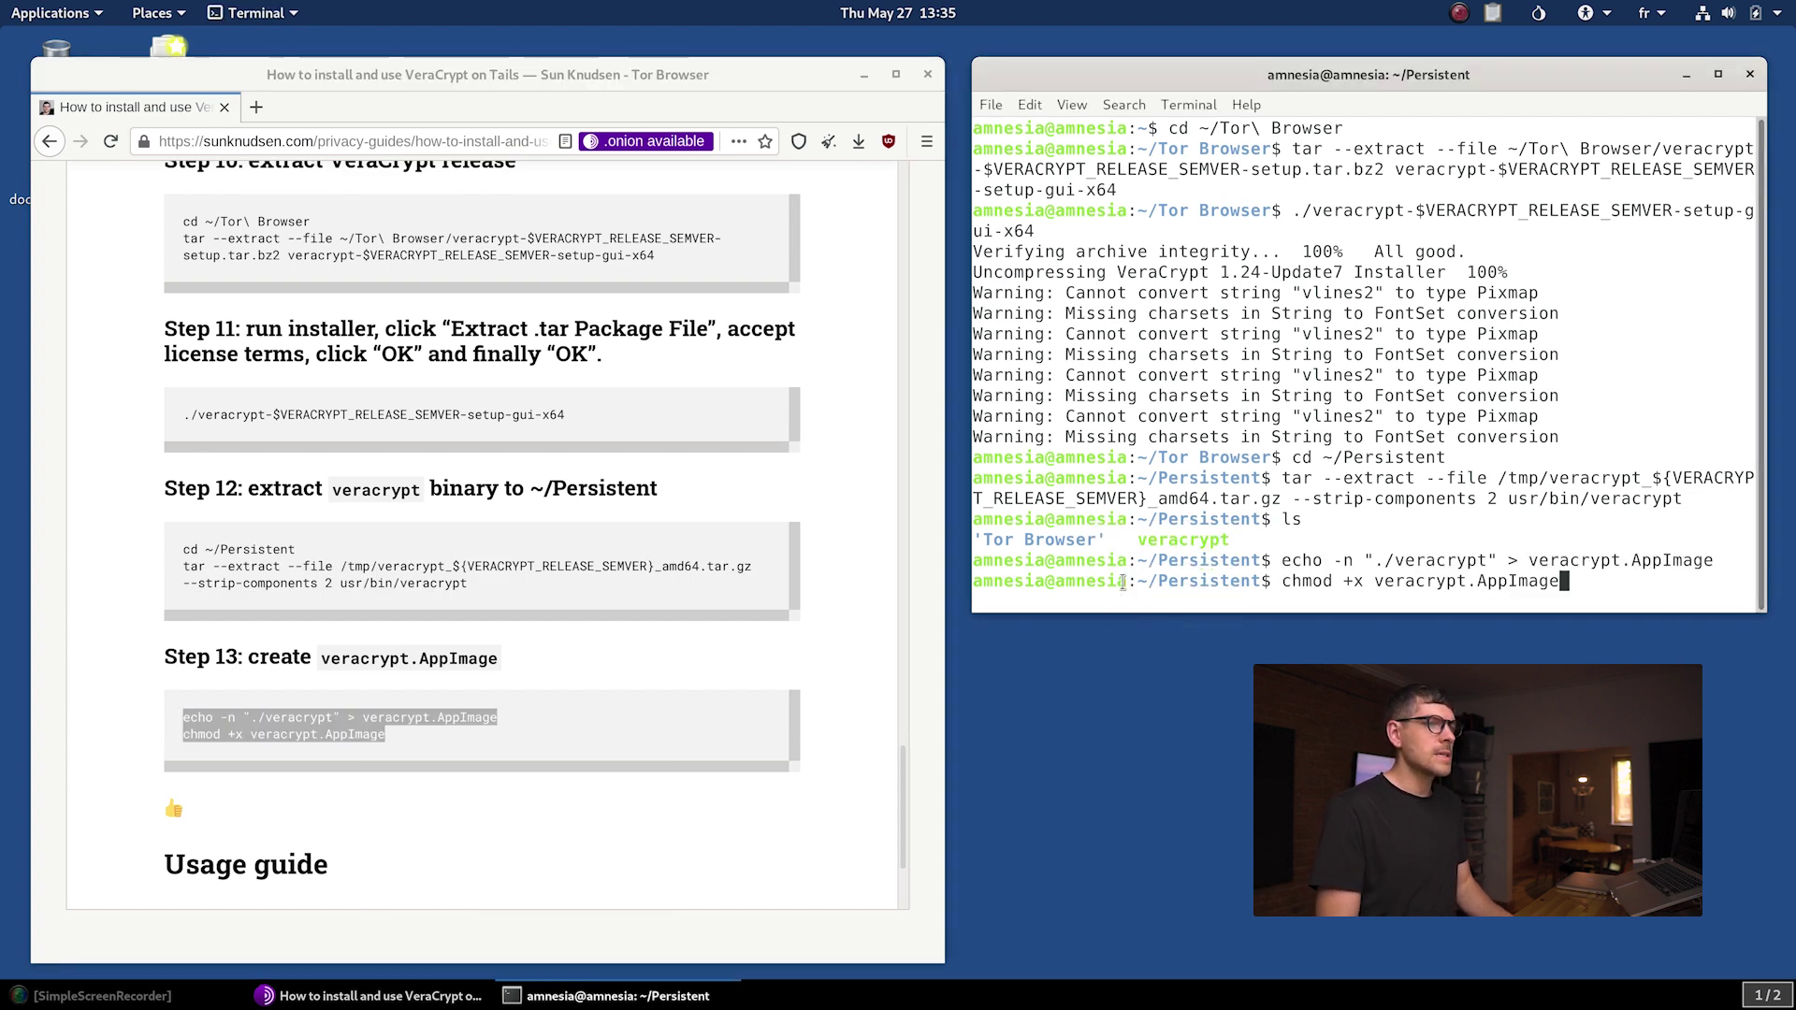
pyautogui.press('Return')
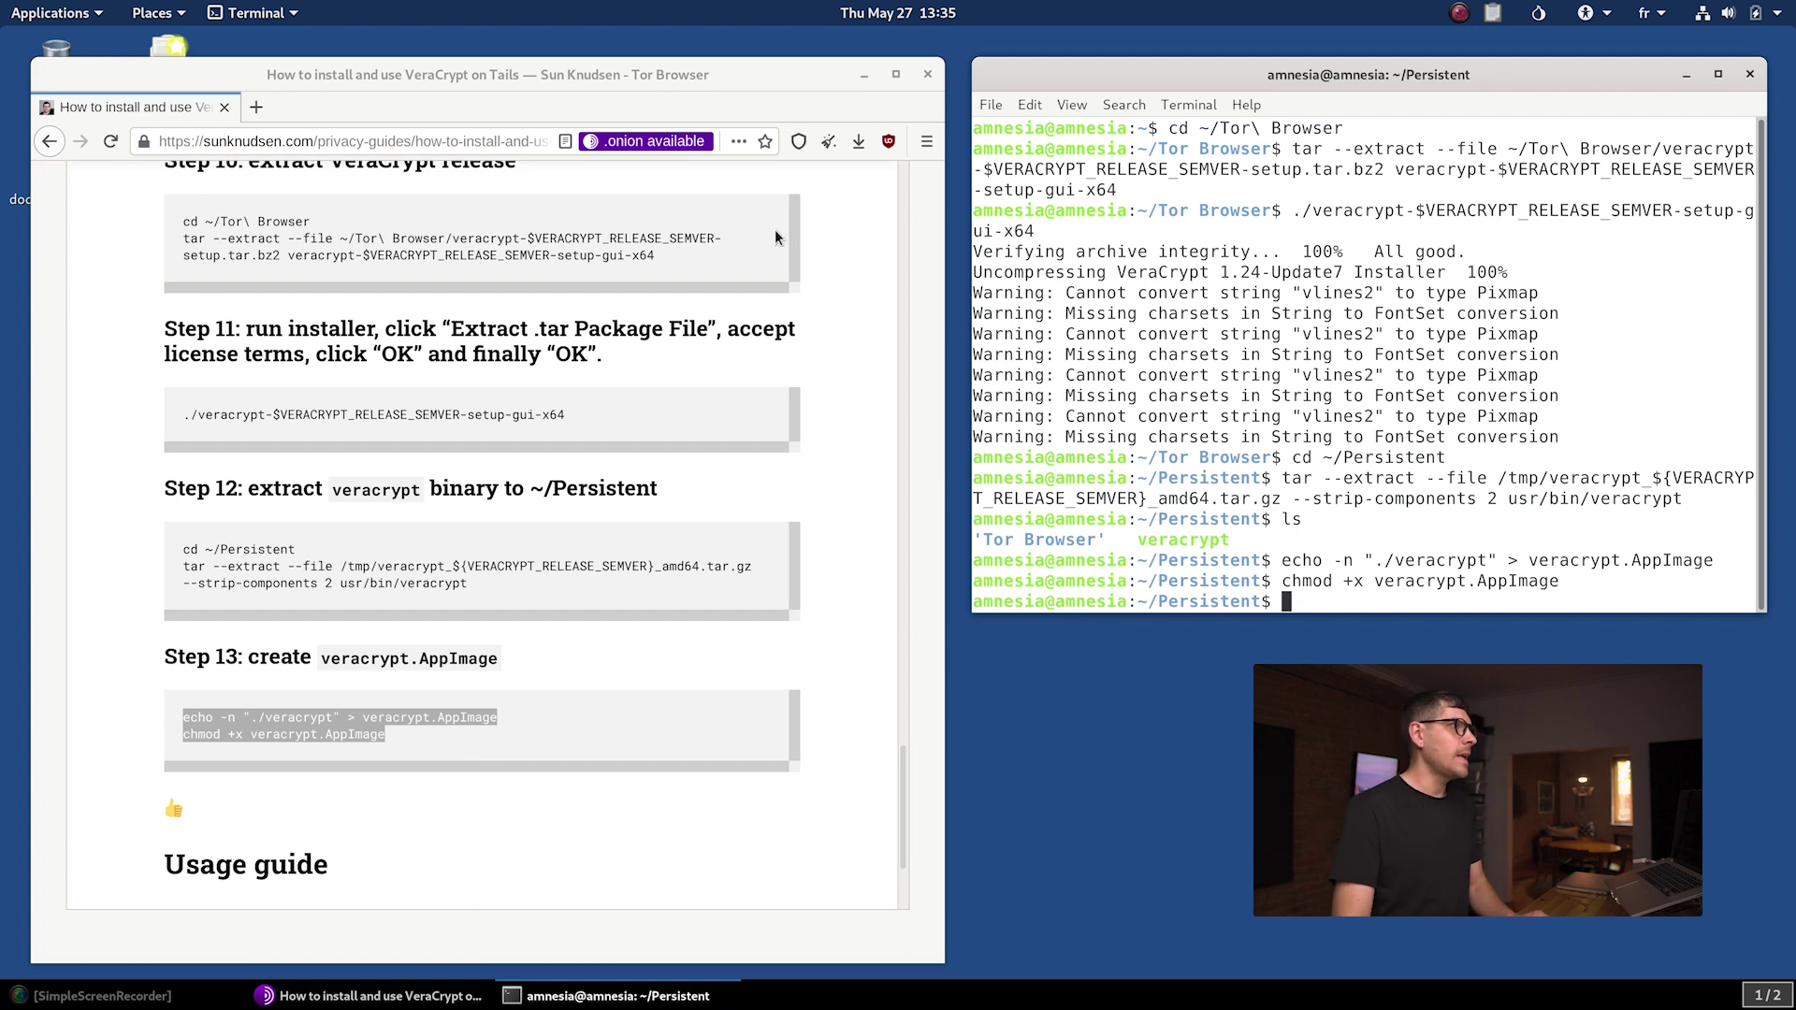
pyautogui.click(157, 12)
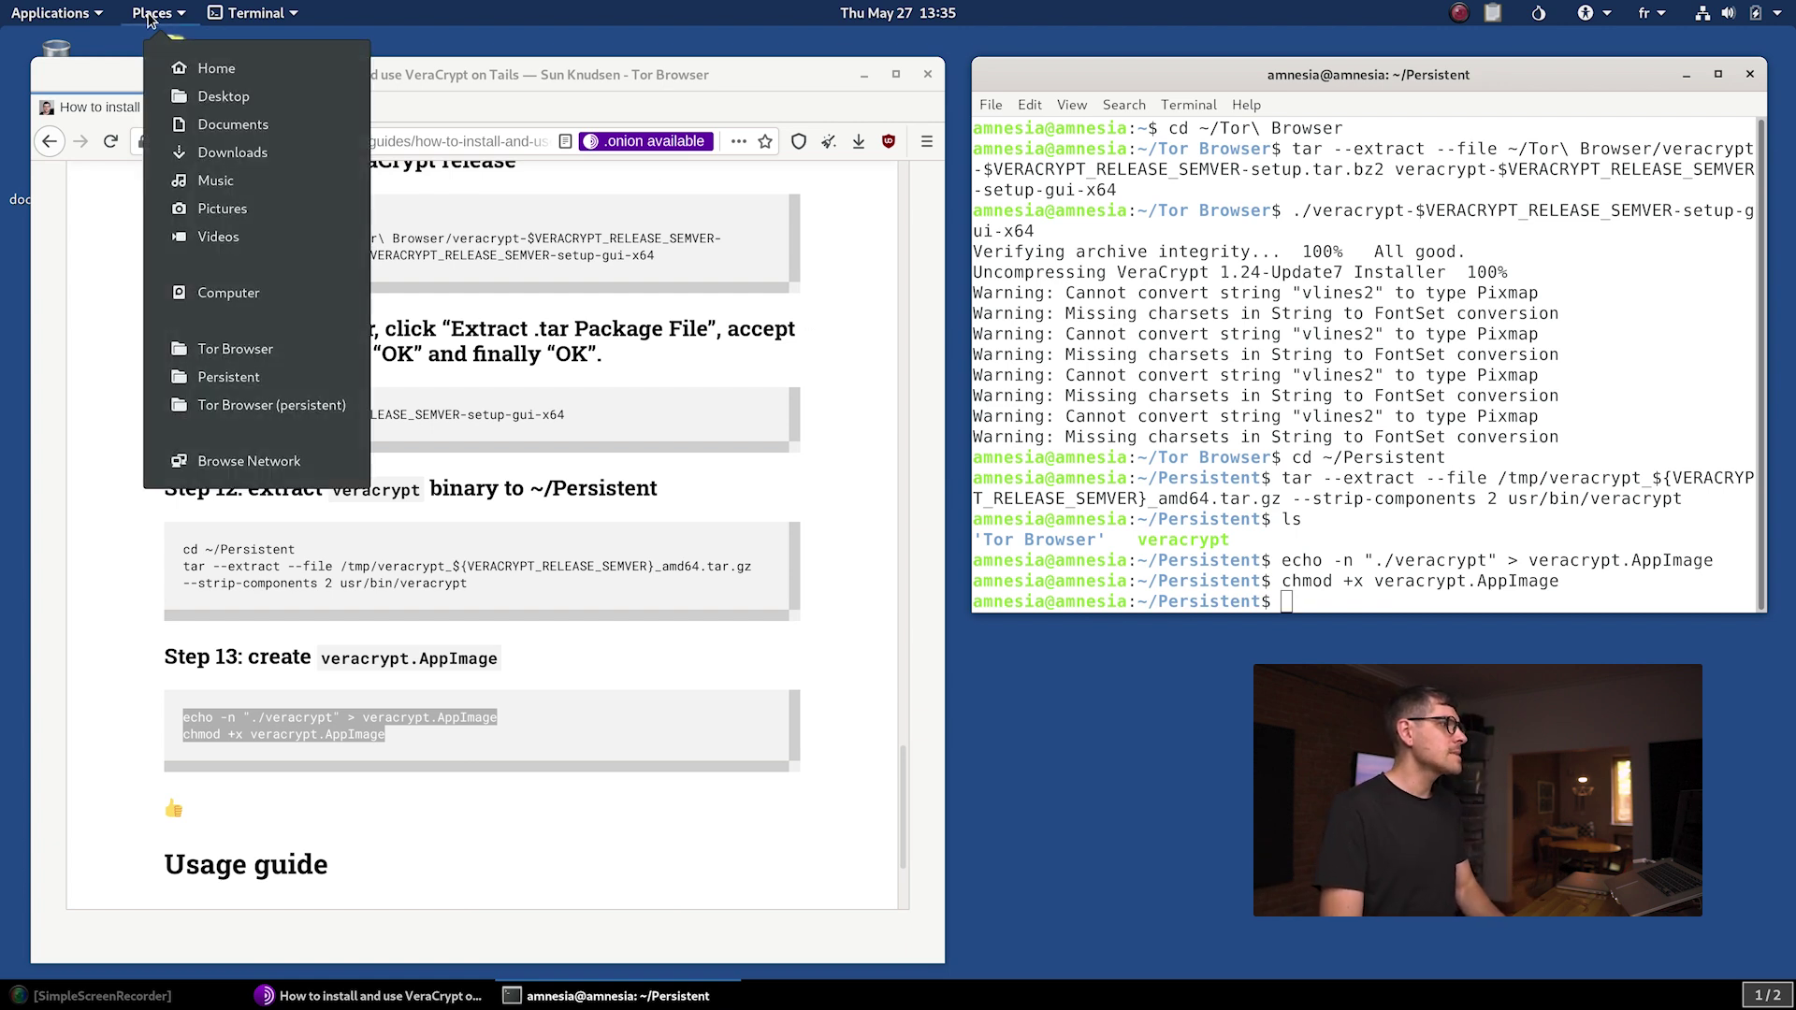
# Open Persistent from Places and double-click veracrypt.AppImage to start VeraCrypt
pyautogui.click(238, 381)
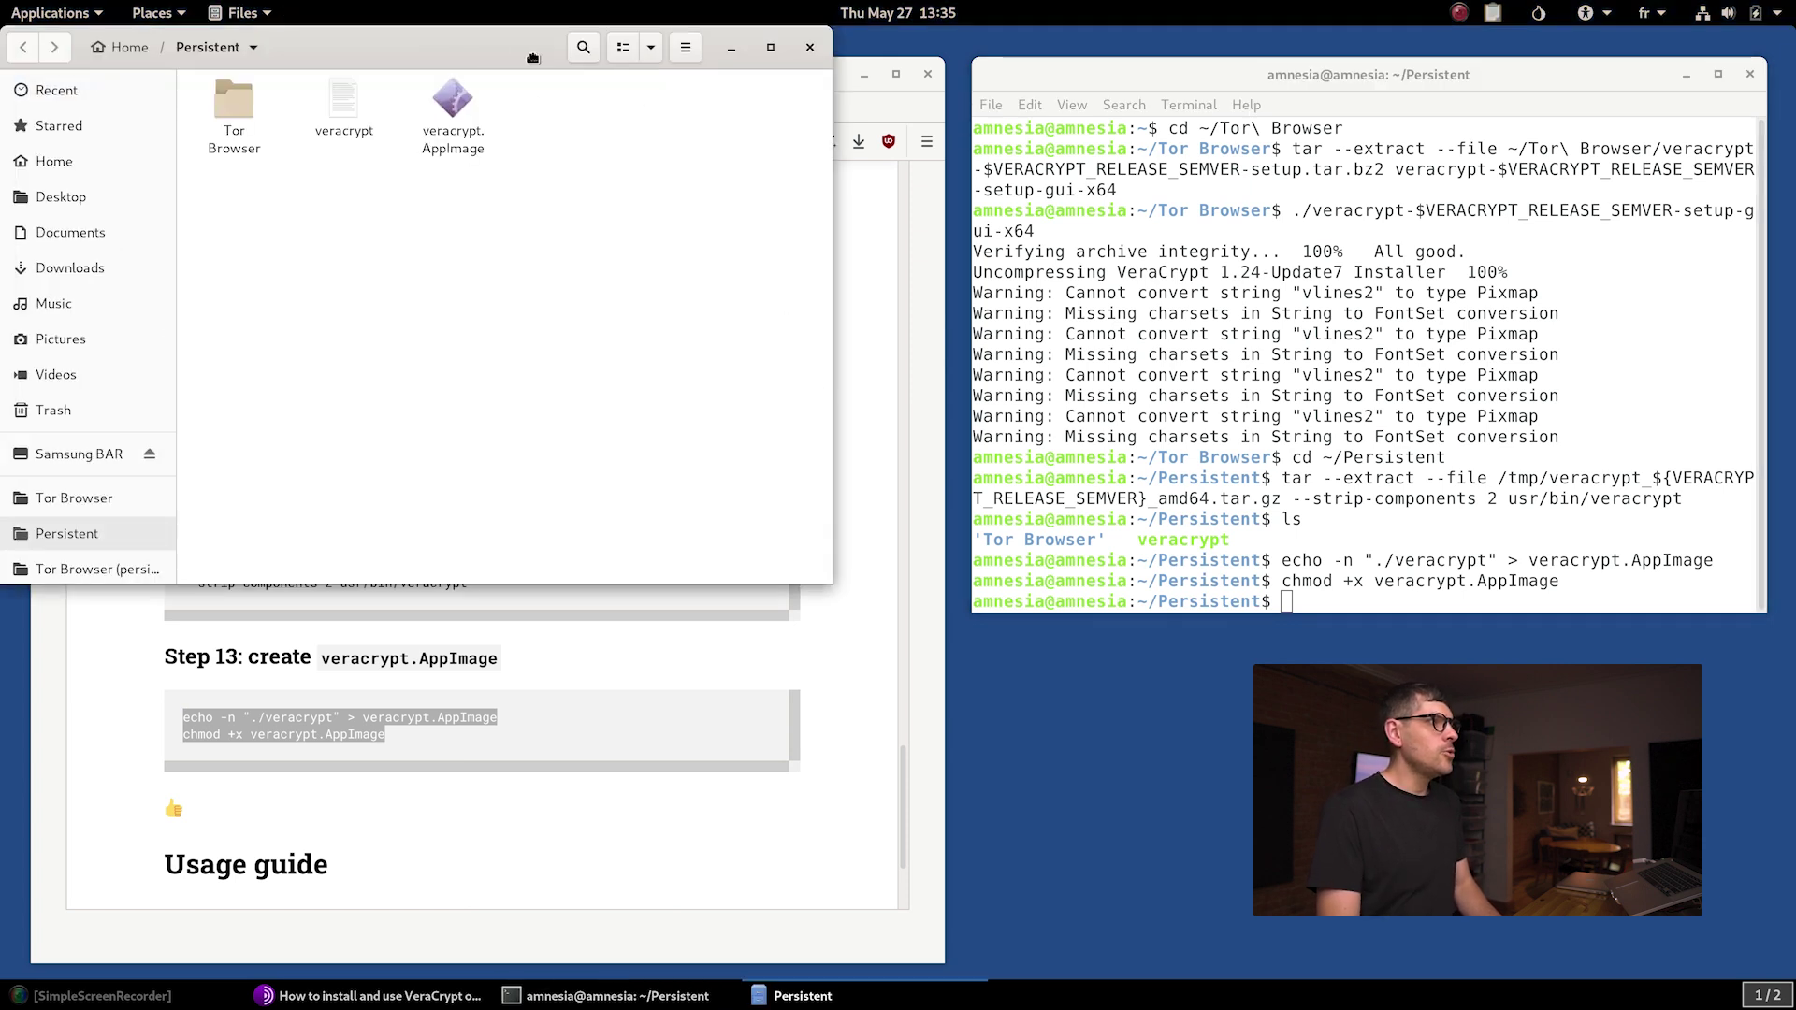
pyautogui.moveTo(533, 58); pyautogui.dragTo(979, 219)
pyautogui.click(942, 262)
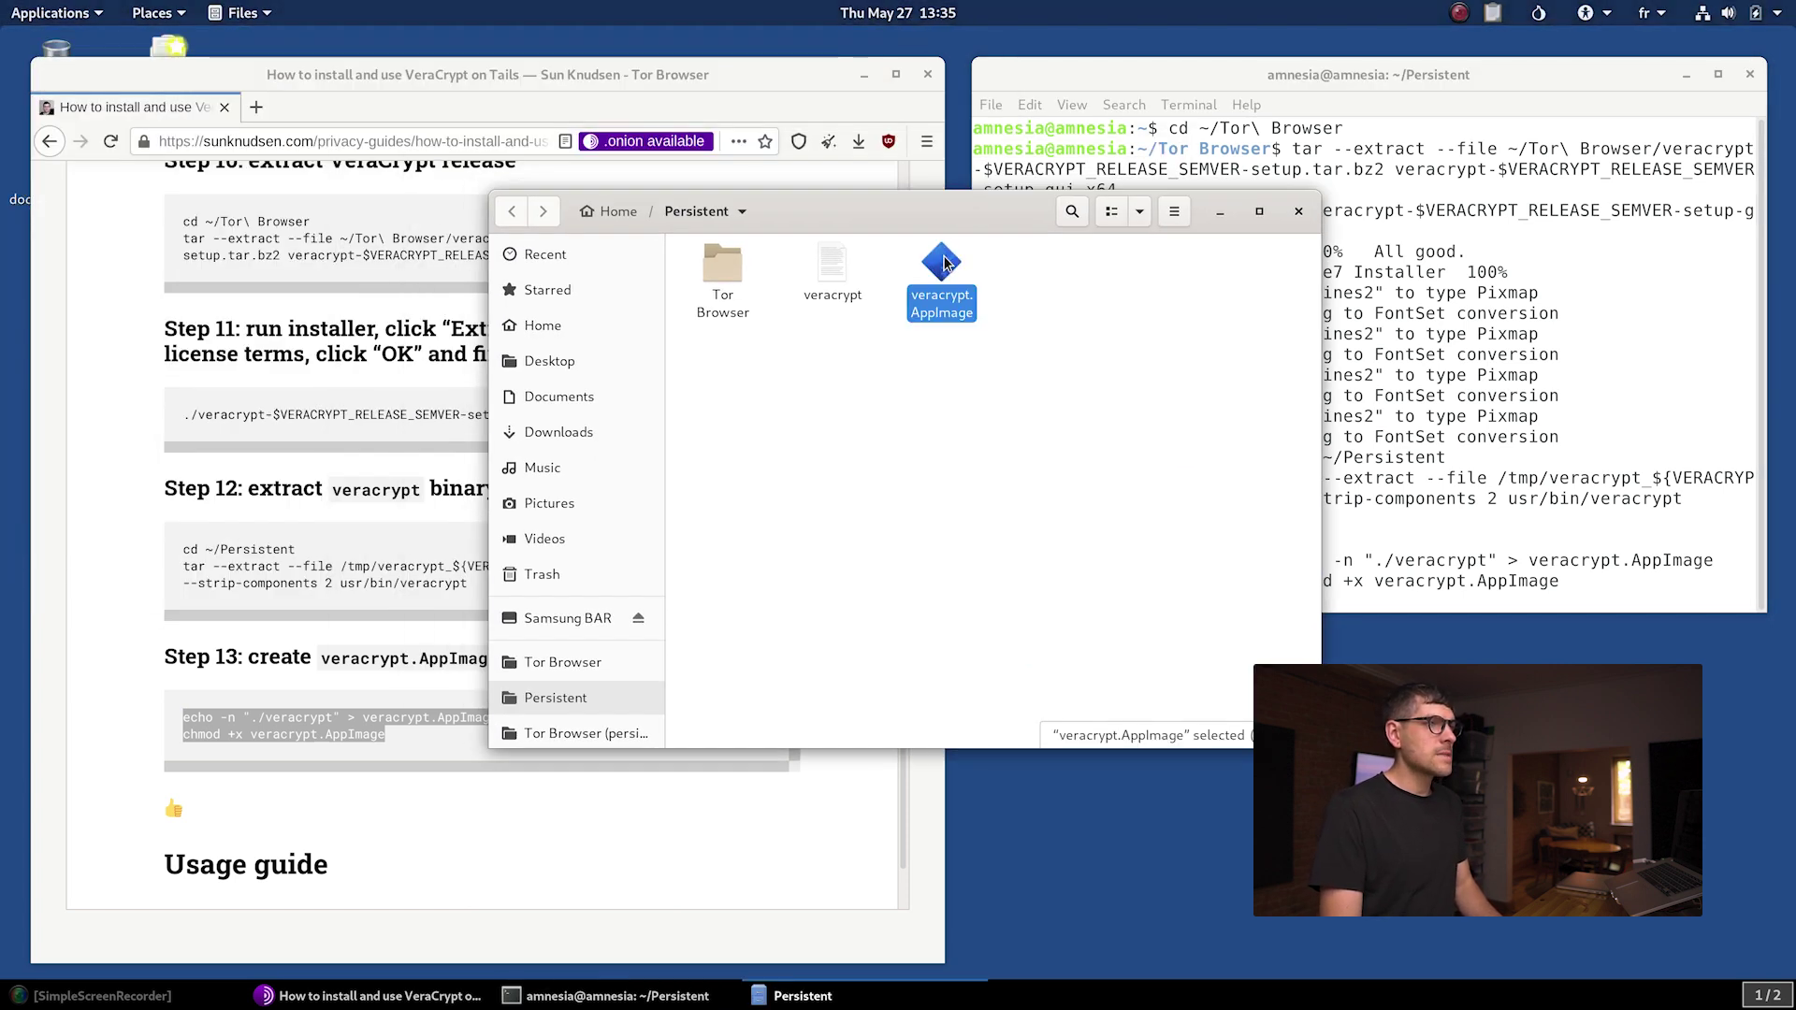
pyautogui.doubleClick(943, 263)
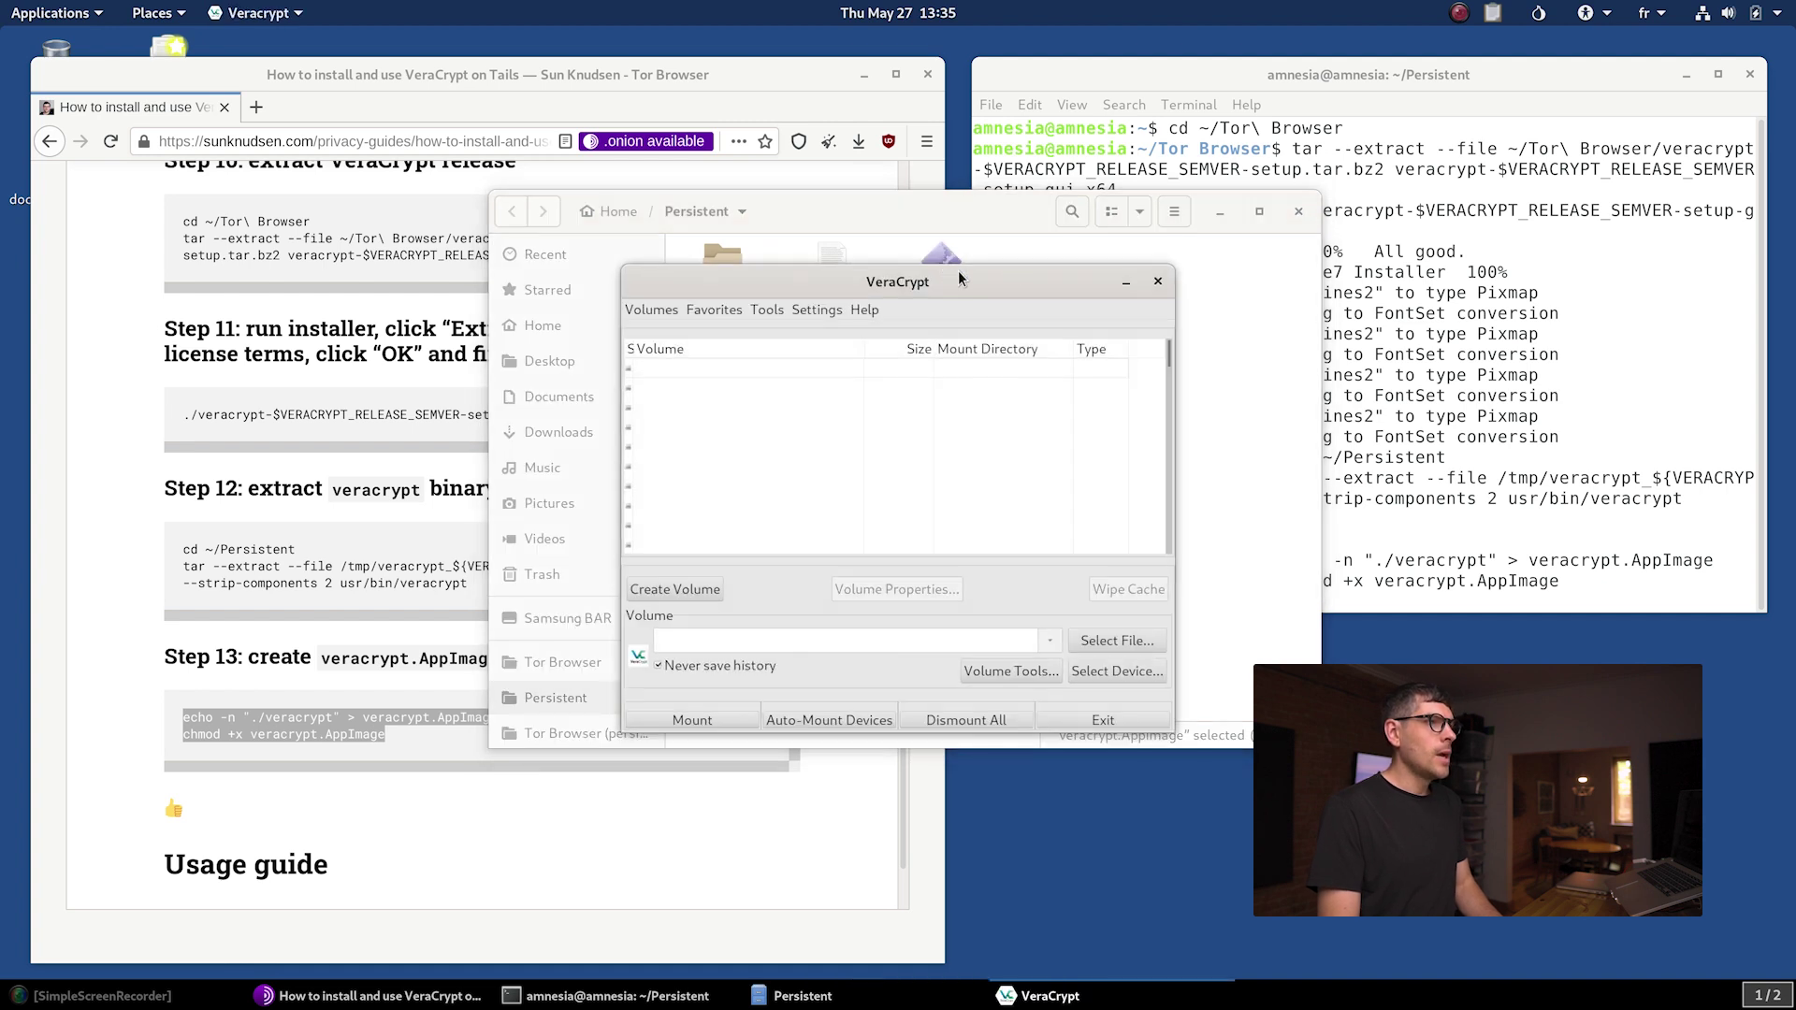